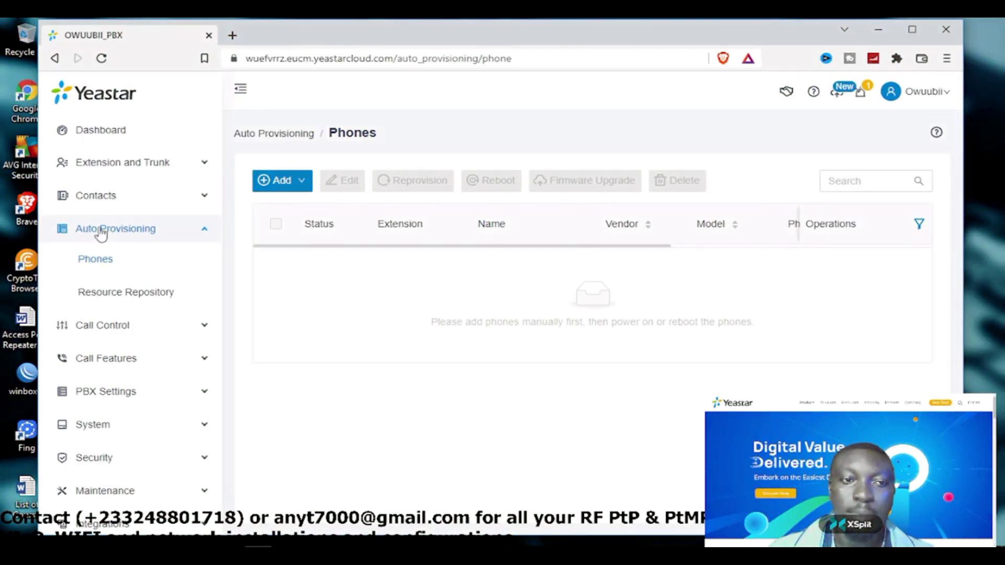
Step: Collapse the Auto Provisioning menu and open an empty single-phone Add form from the Add dropdown
click(102, 234)
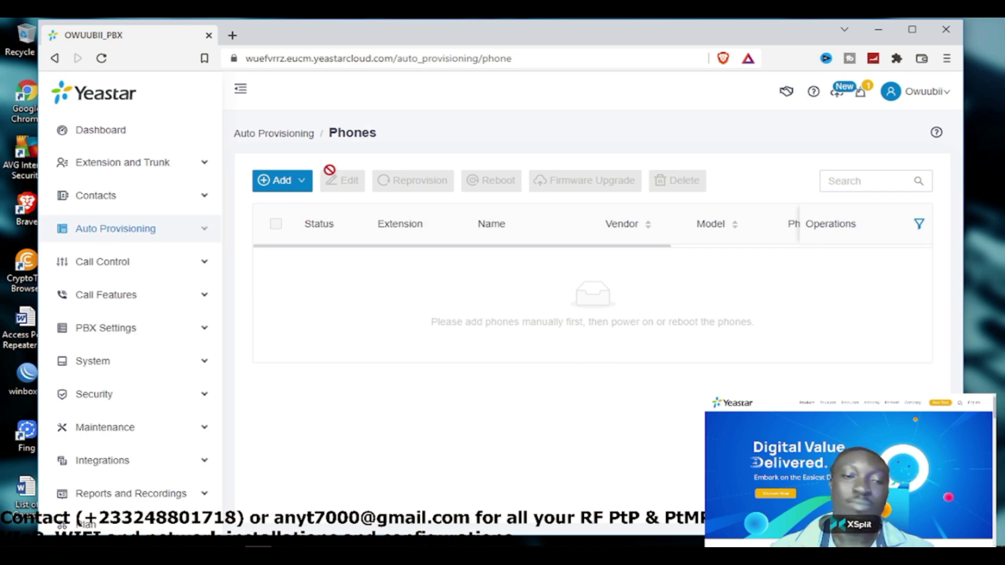
click(296, 183)
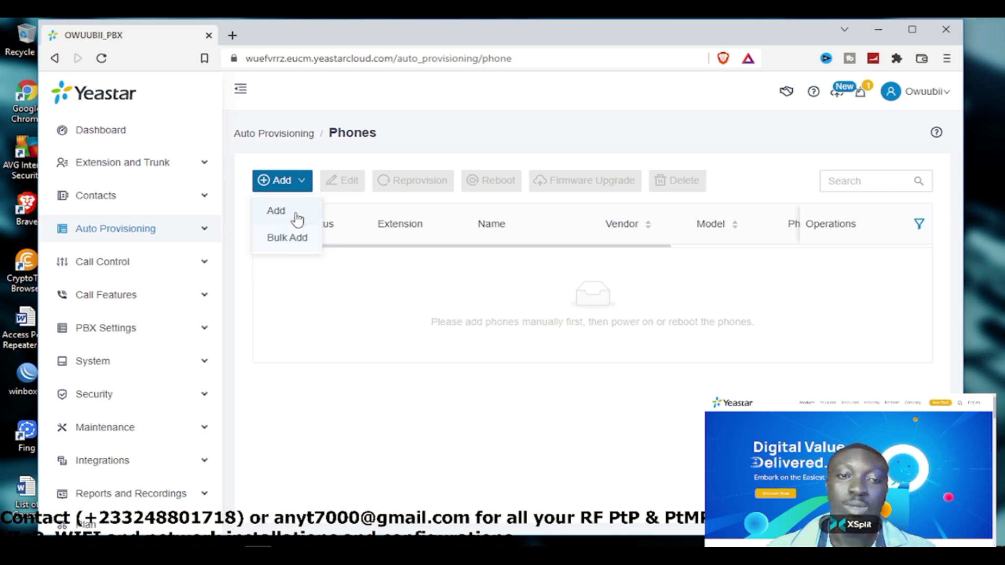
click(276, 211)
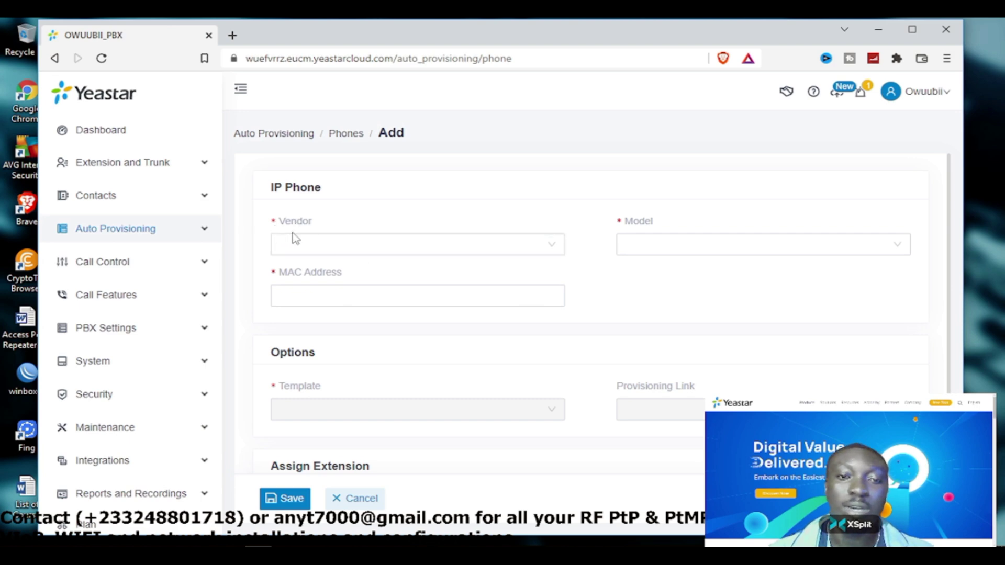
Step: Set the phone's vendor to Fanvil and its model to H5
click(412, 244)
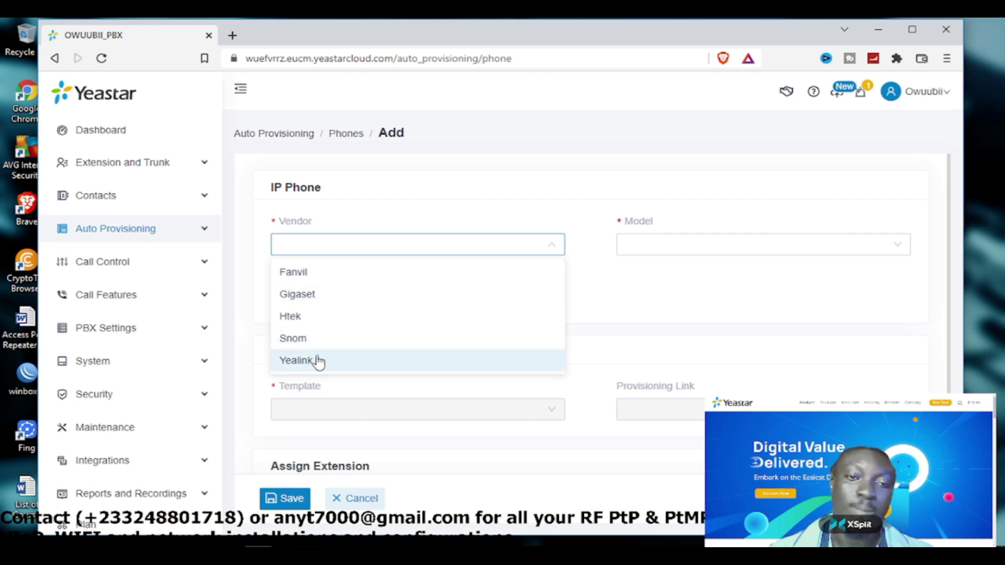
click(313, 279)
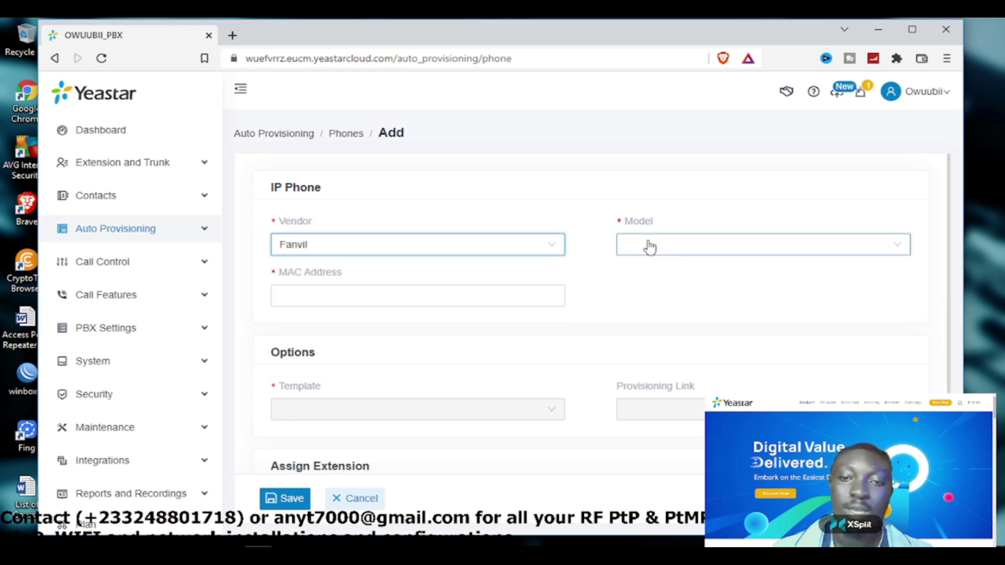
click(649, 247)
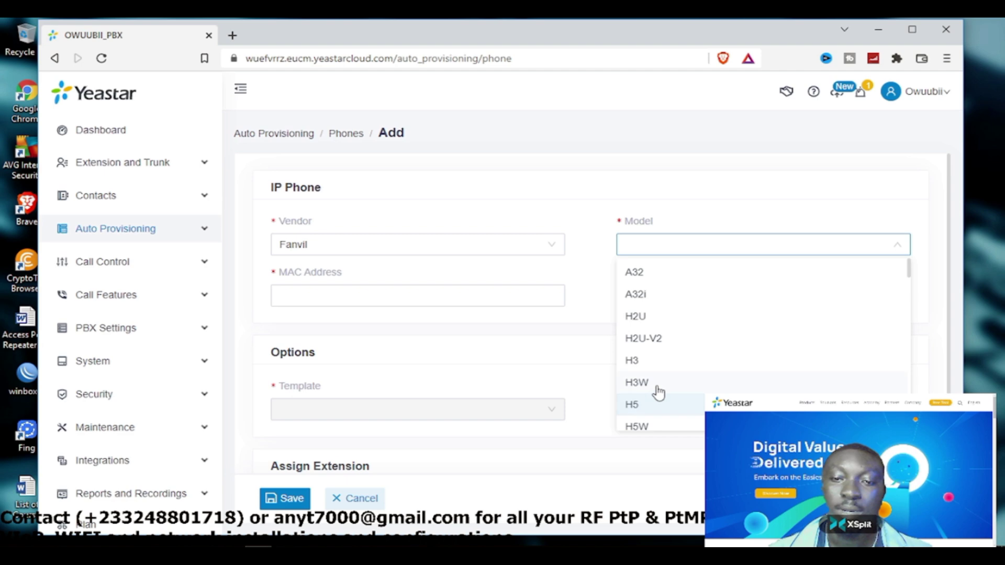
click(654, 404)
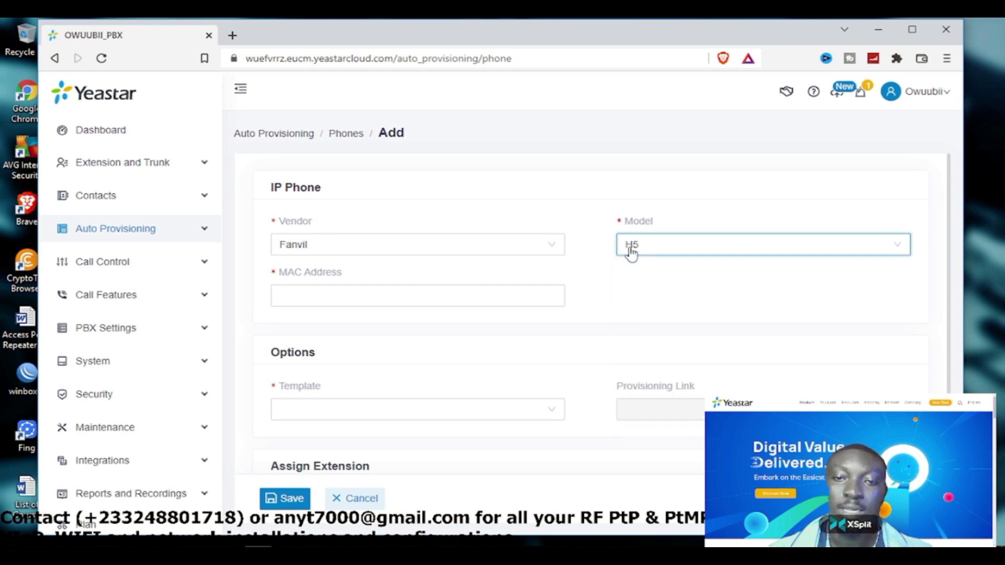
Step: Enter MAC address D4:CA:6D:AE:E0:B5, replacing the mistyped address
click(347, 300)
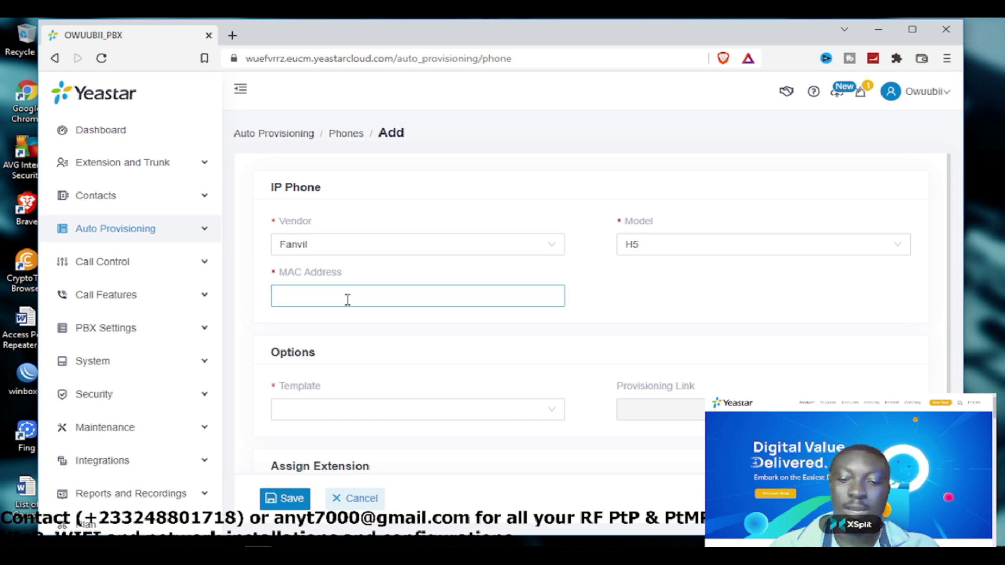
text(0C:34:21:67:DF:8)
drag(366, 296, 250, 298)
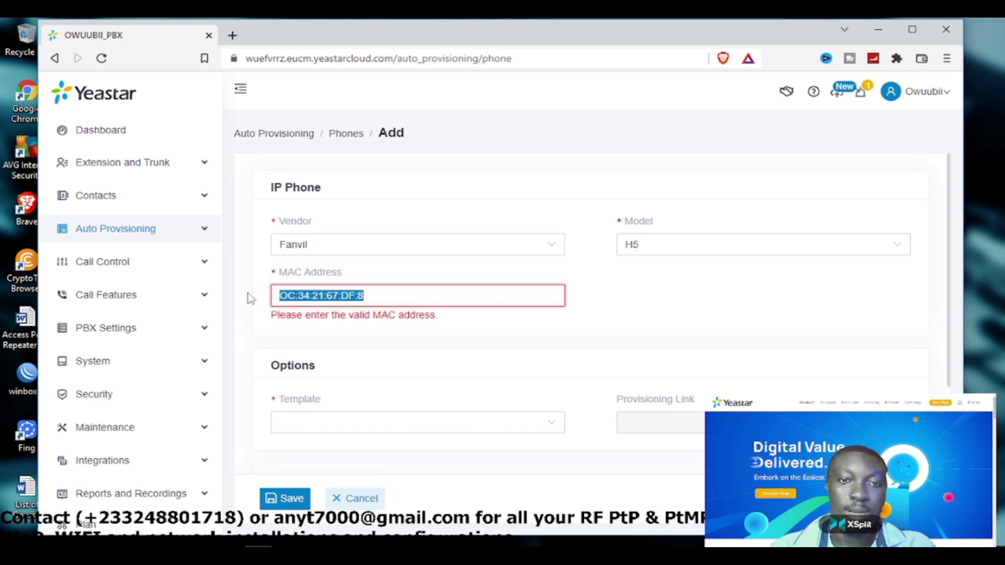
text(D4:CA:6D:AE:E0:B5)
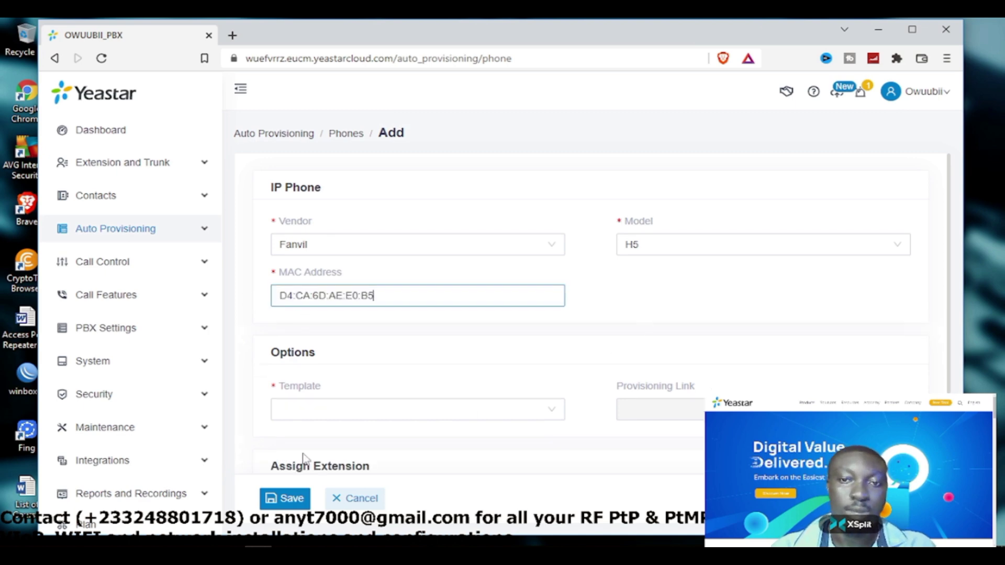
Step: Apply the YSDP_FanvilH5 provisioning template to the phone
scroll(337, 410, down, 2)
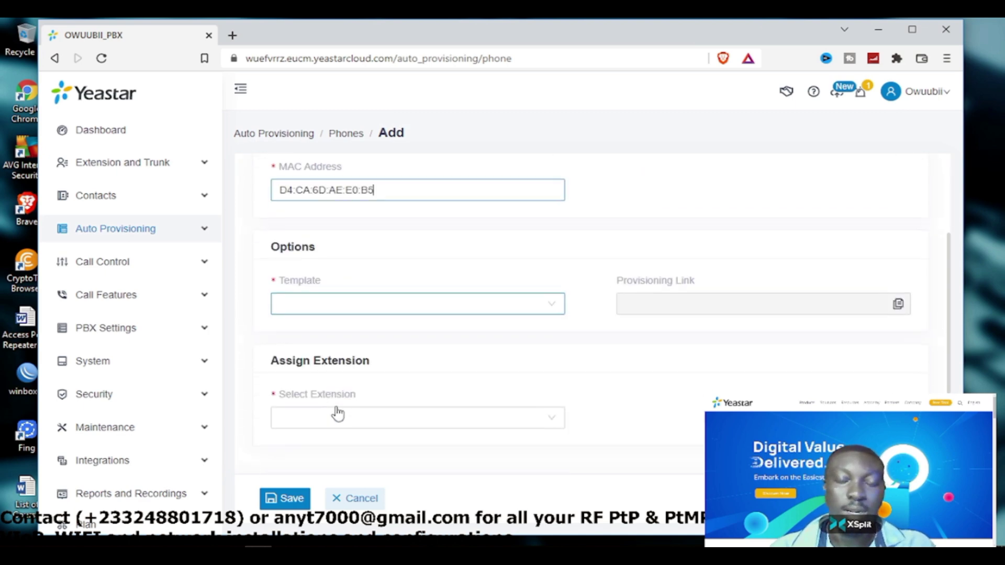
click(365, 312)
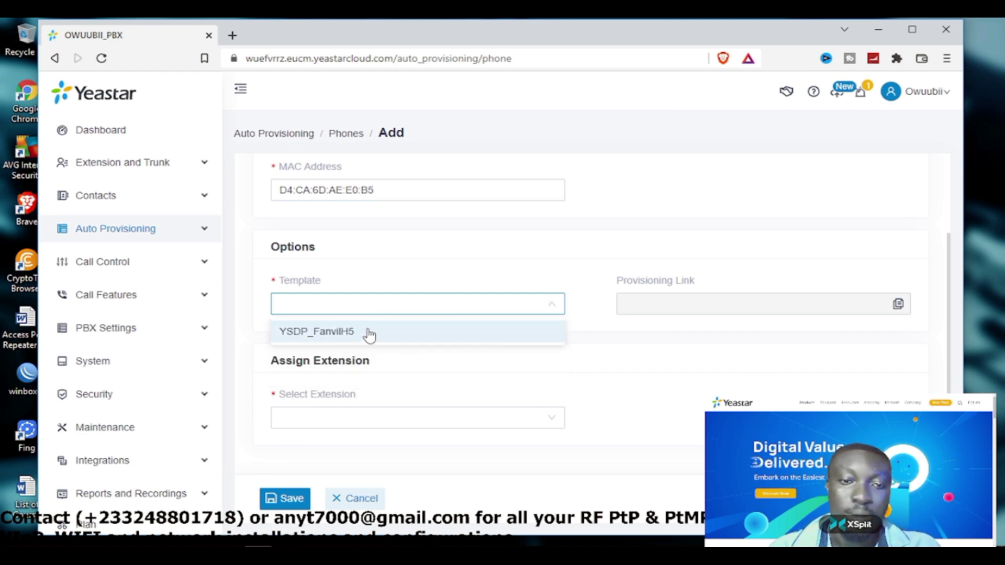
click(369, 333)
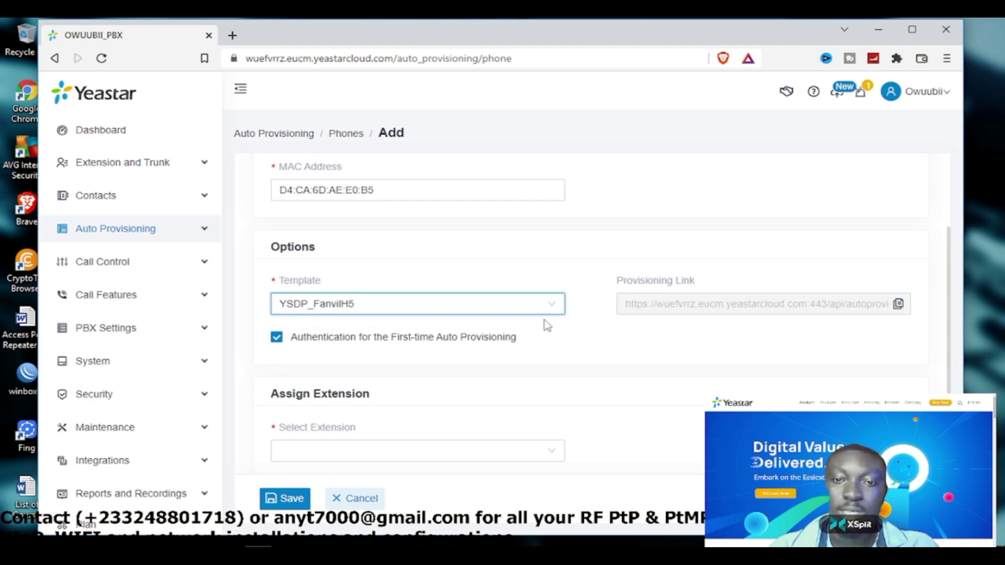
Step: Assign extension 101 to the phone and save it
scroll(449, 415, down, 1)
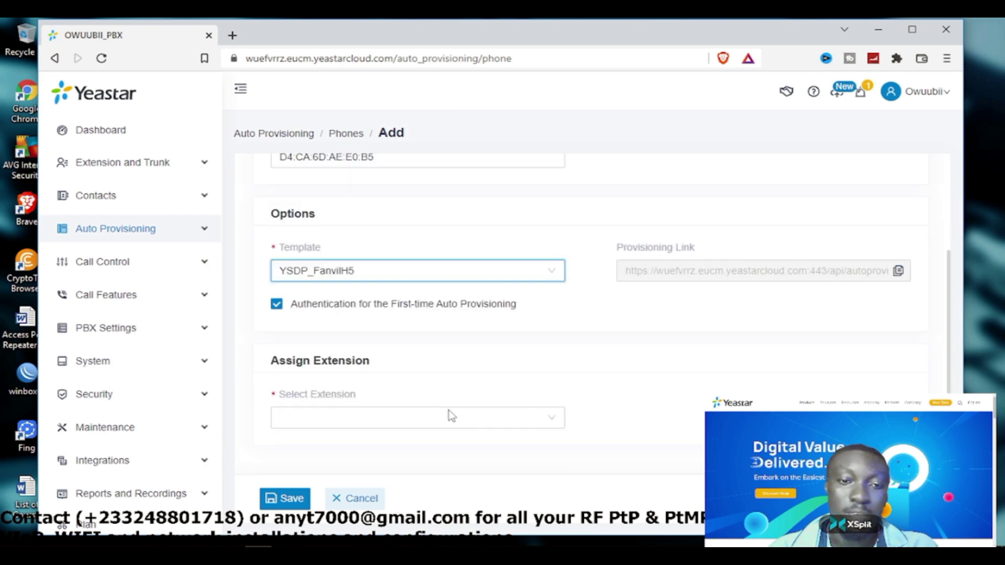
click(313, 417)
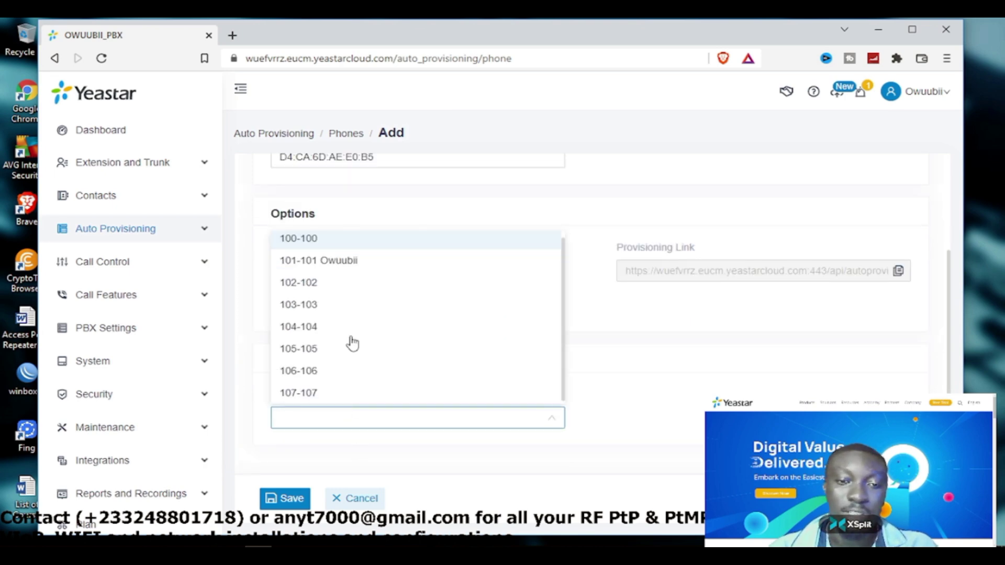
click(358, 263)
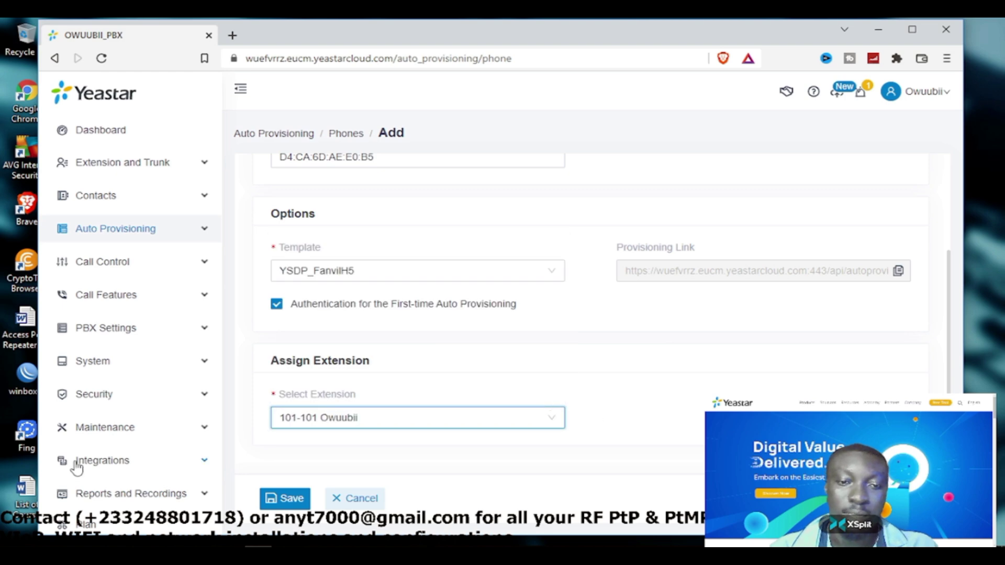
click(284, 498)
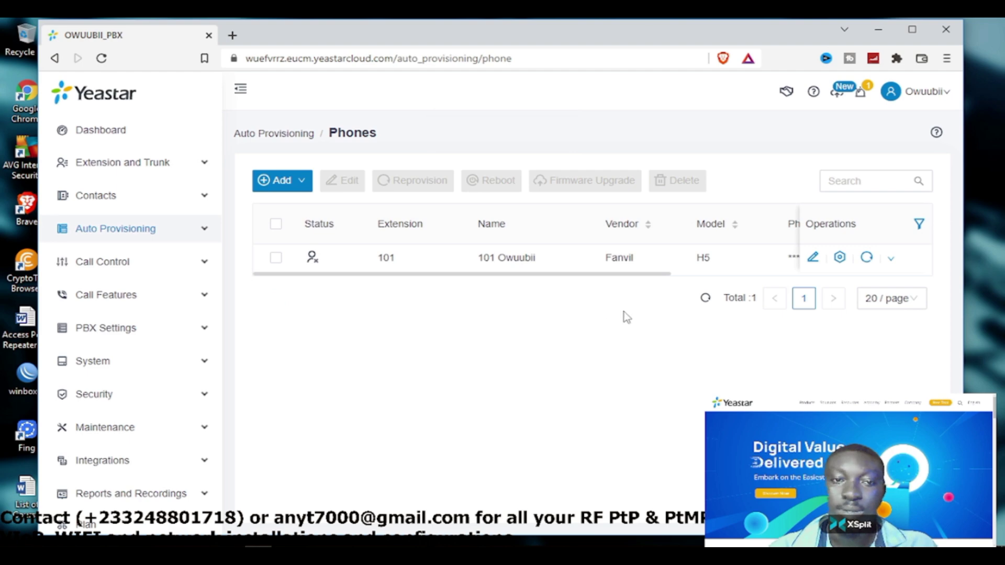
Step: Reprovision the Fanvil H5 on extension 101, confirming with OK, then bring up the add-phone choices
click(868, 258)
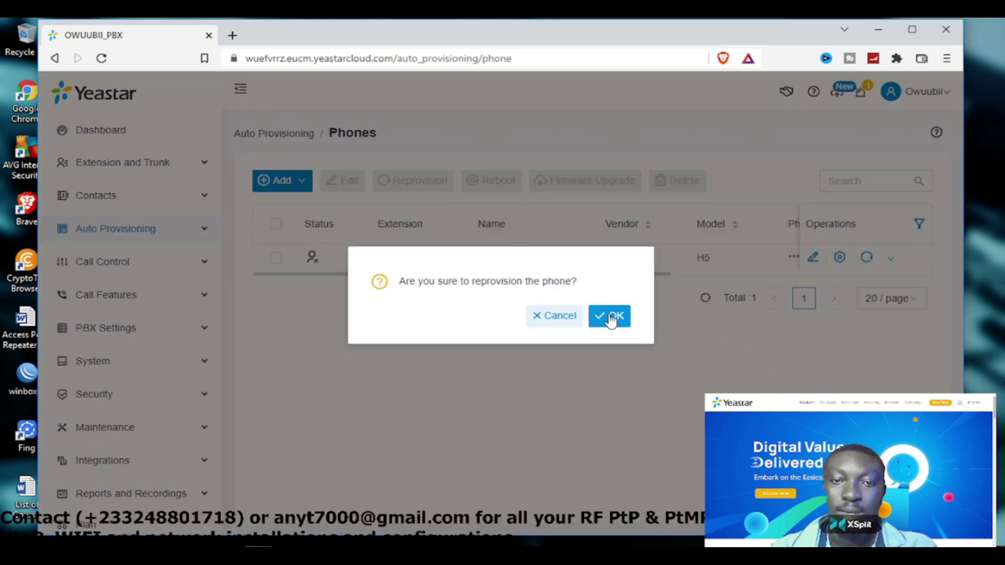
click(611, 317)
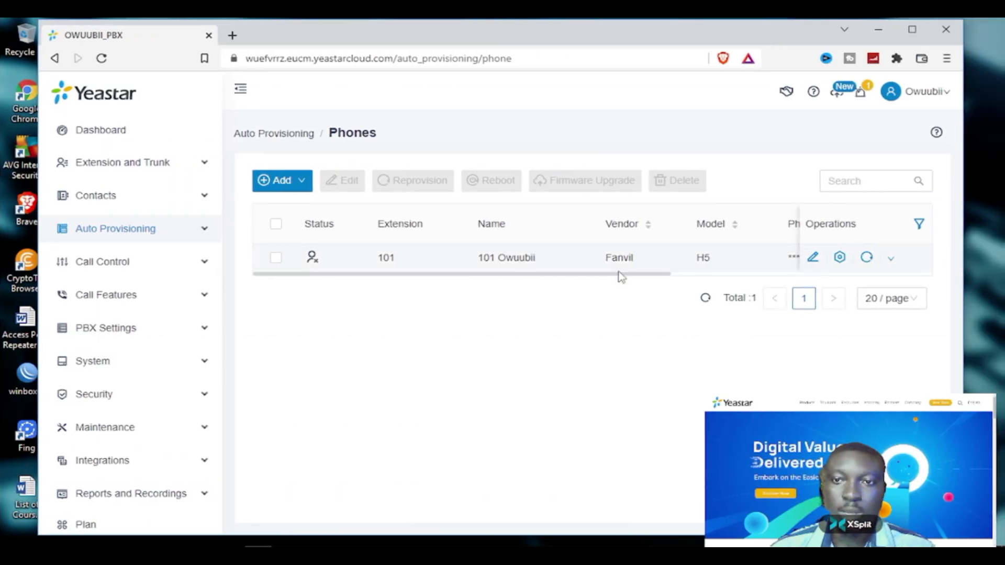
click(289, 181)
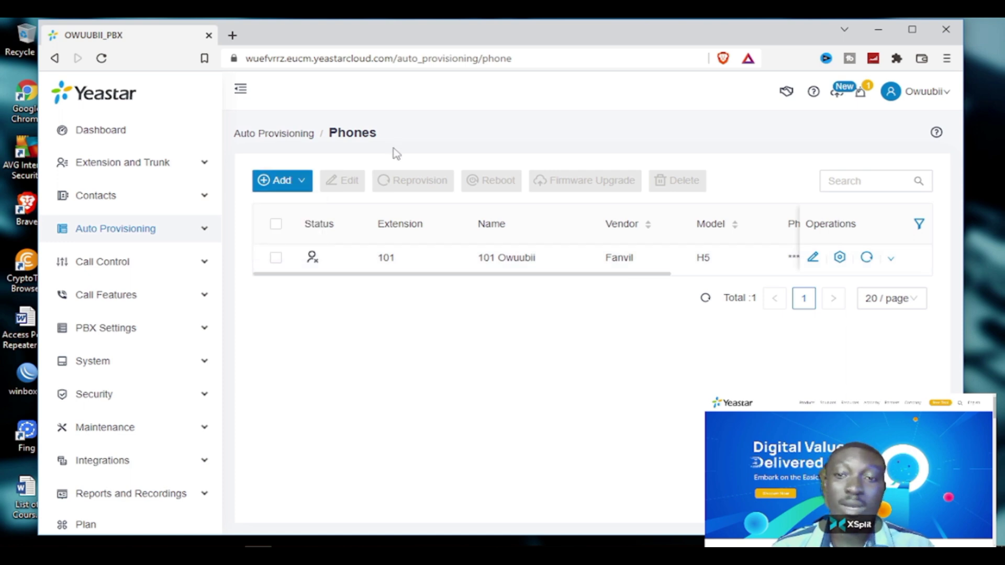
click(275, 225)
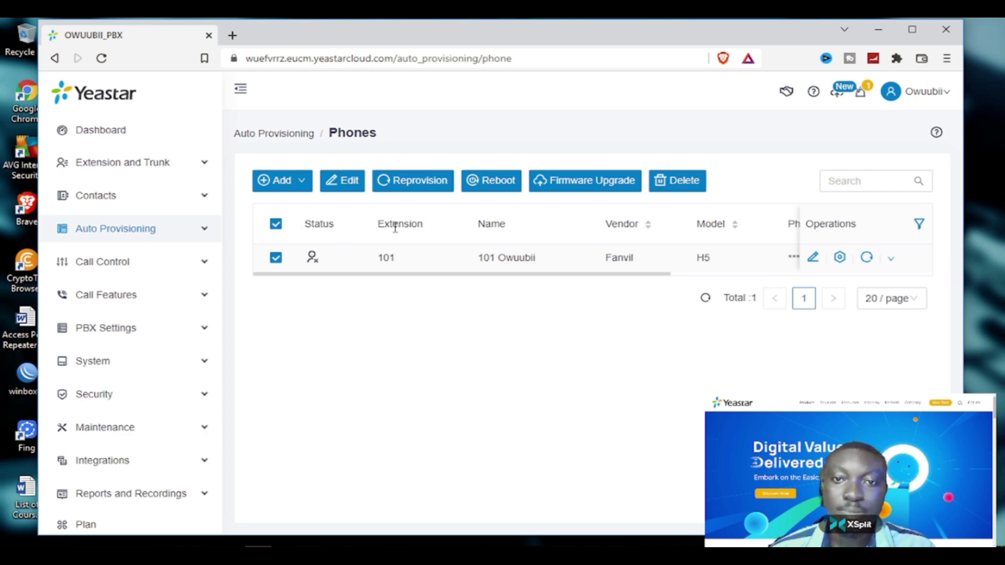
mouse_move(281, 180)
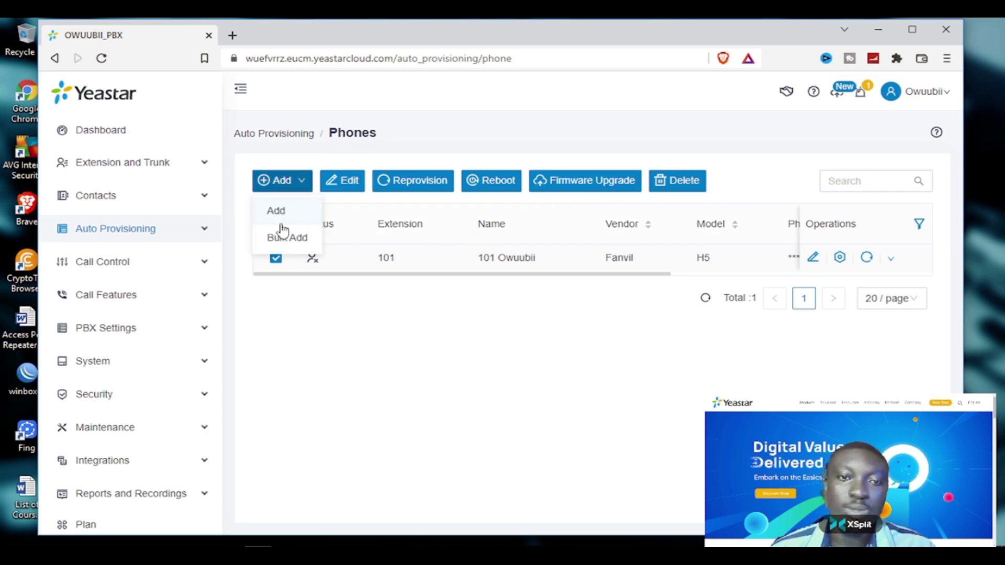
Step: Start a Bulk Add with vendor Snom and model snomD315
click(281, 239)
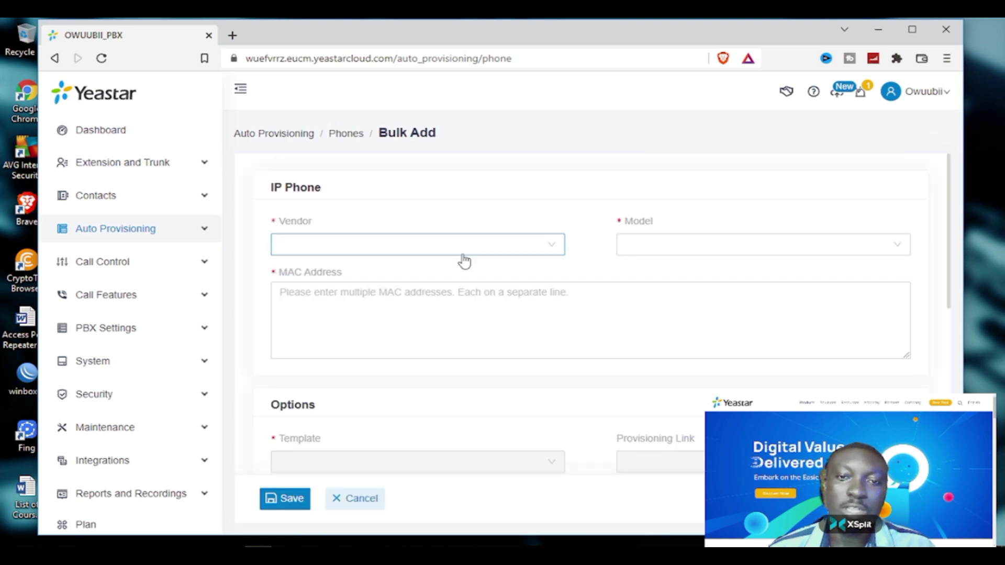
click(475, 242)
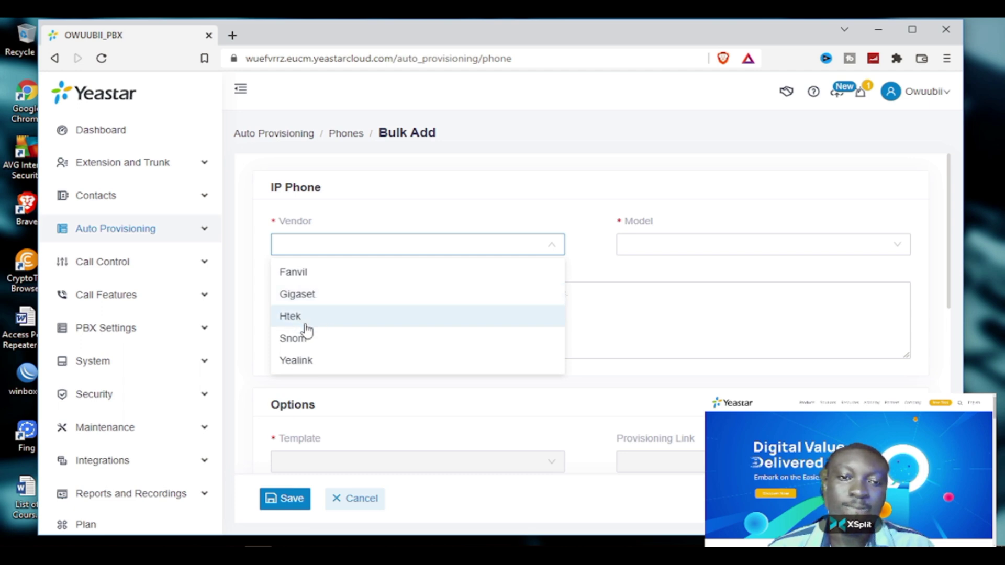
click(292, 338)
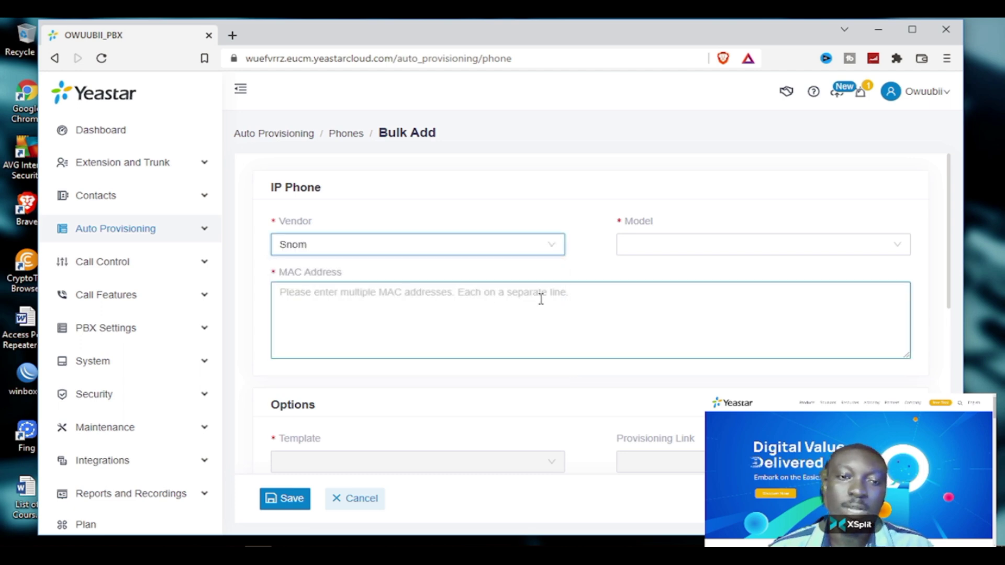
click(680, 245)
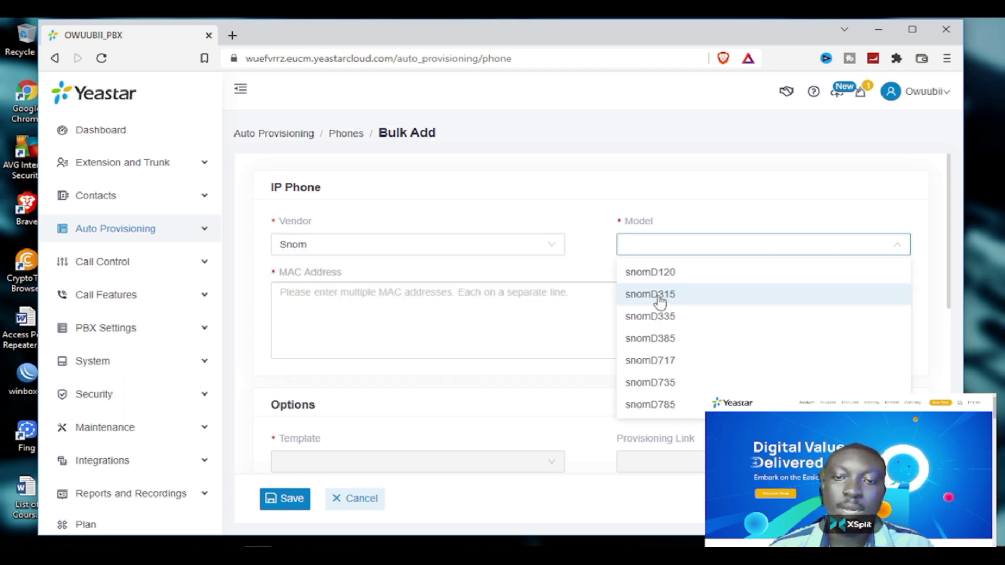
click(658, 297)
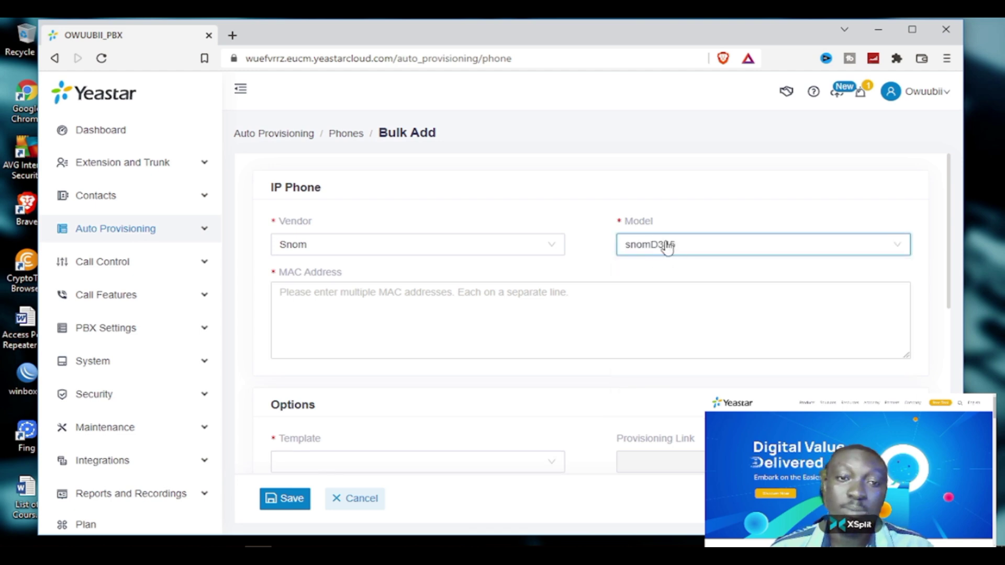
Step: List MAC addresses D4:CA:6D:AE:E0:B5, B6 and B7 on separate lines
scroll(458, 224, down, 1)
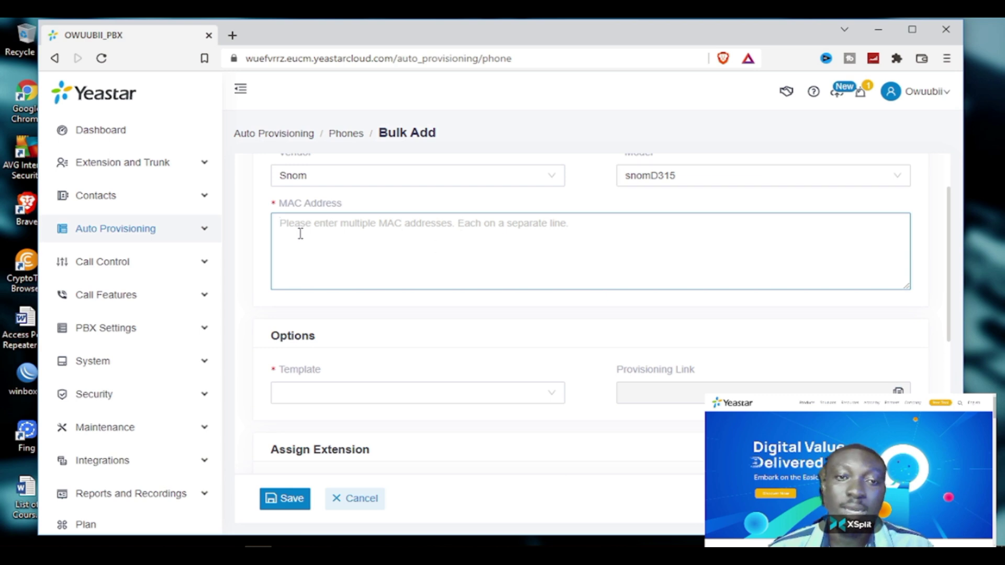
text(D4:CA:6D:AE:E0:B5)
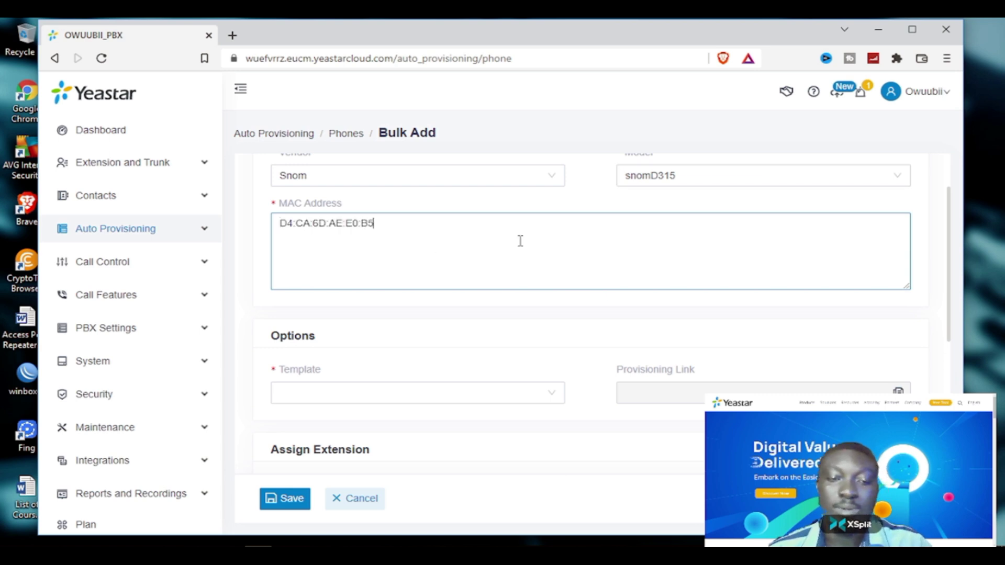
key(Return)
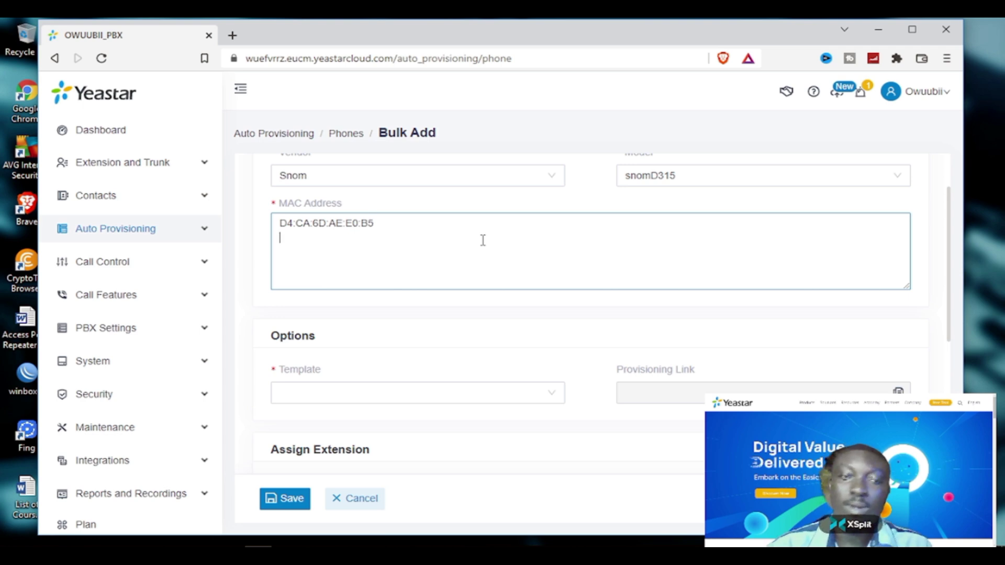
text(D4:CA:6D:AE:E0:B5)
key(BackSpace)
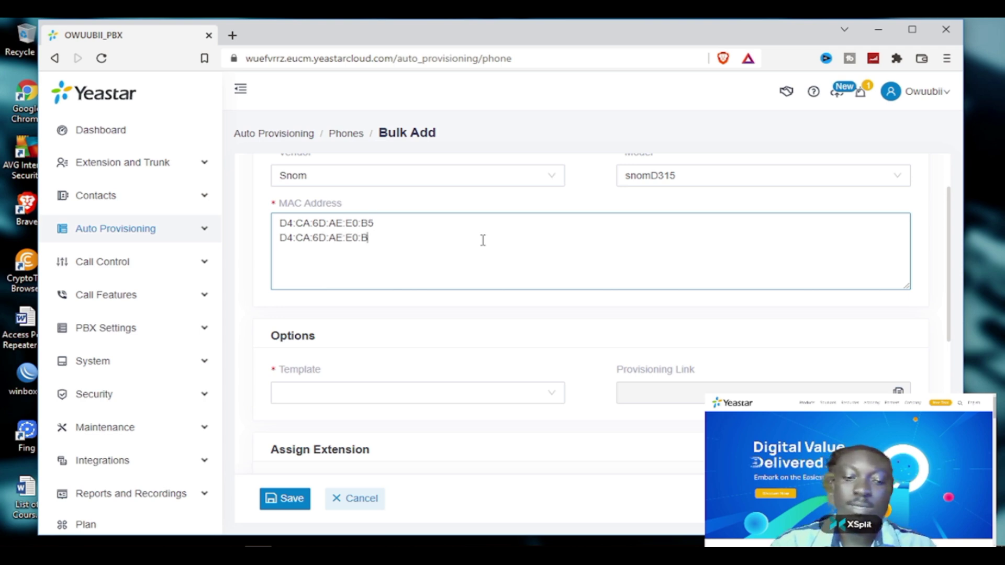
text(6)
key(Return)
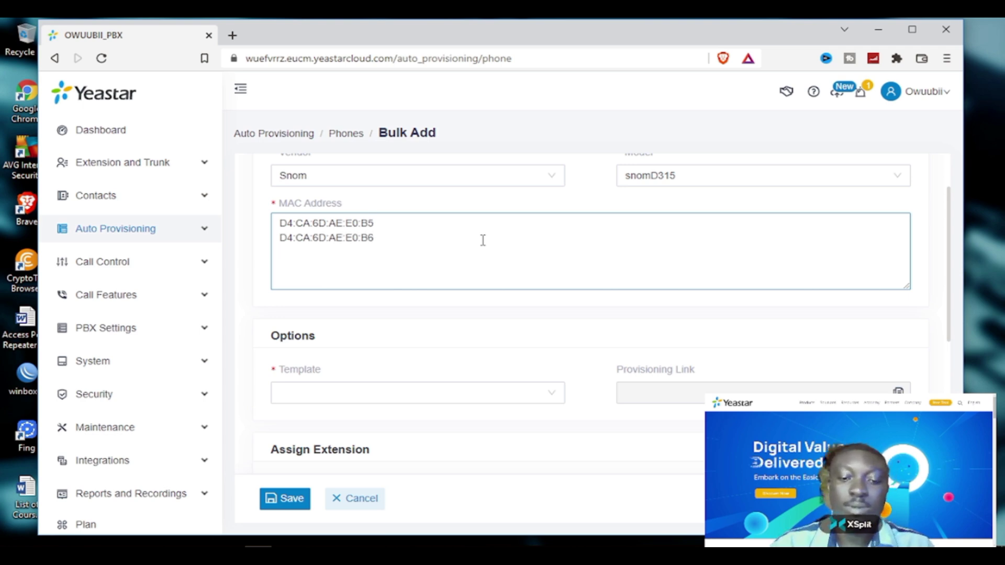
text(D4:CA:6D:AE:E0:B5)
key(Down)
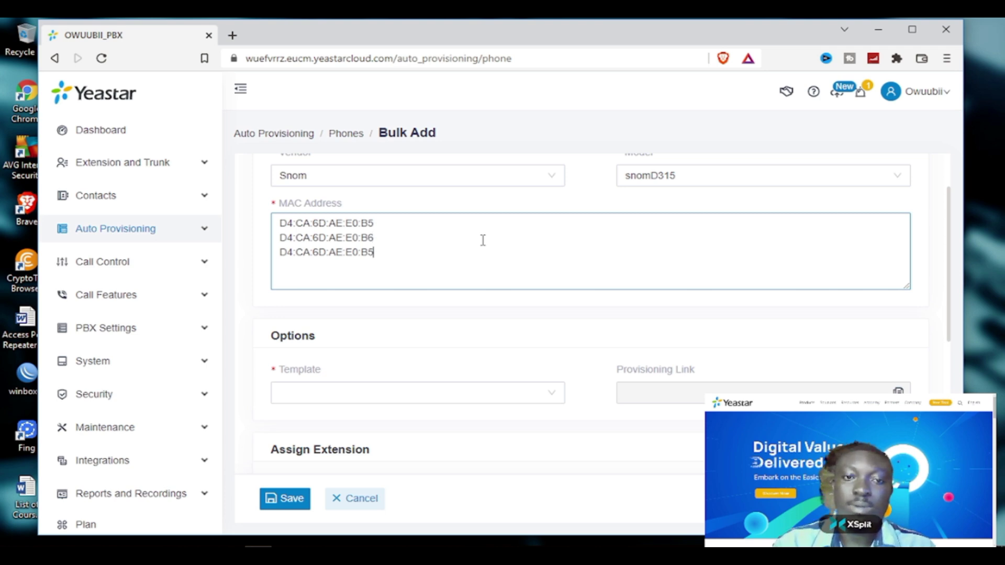
key(BackSpace)
text(7)
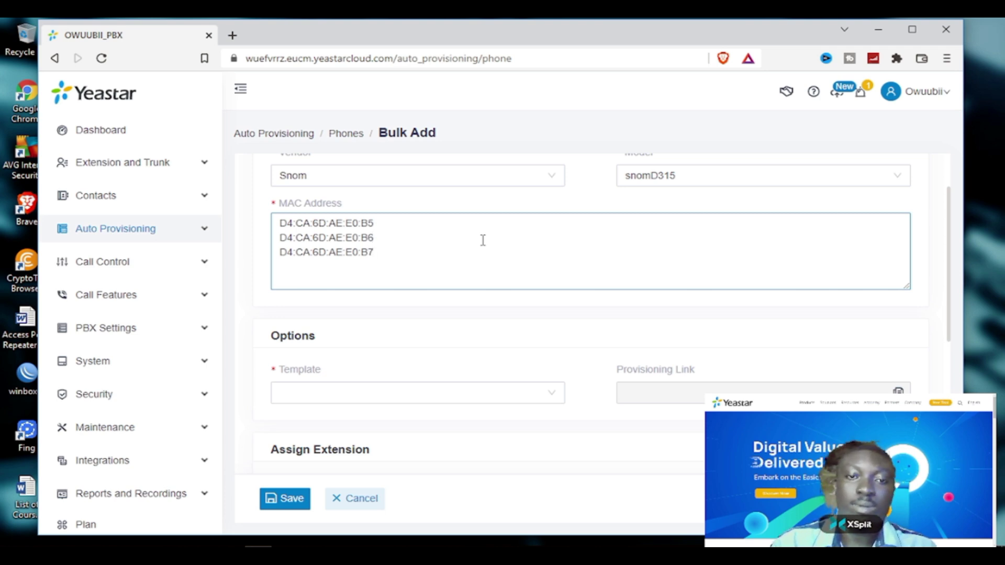
Step: Add MAC addresses D4:CA:6D:AE:E0:B8 and B9 as the fourth and fifth lines
key(Return)
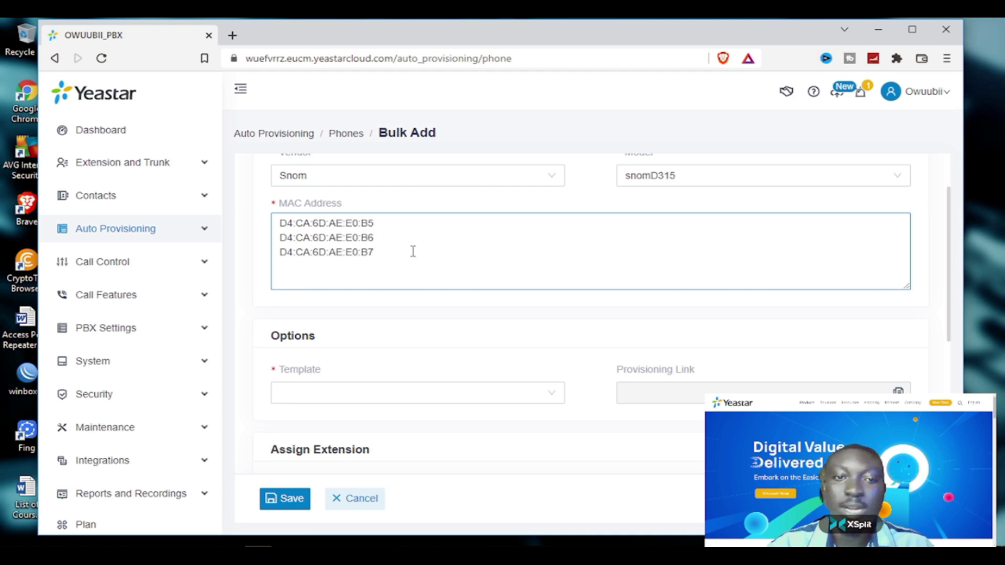
text(D4:CA:6D:AE:E0:B5)
key(BackSpace)
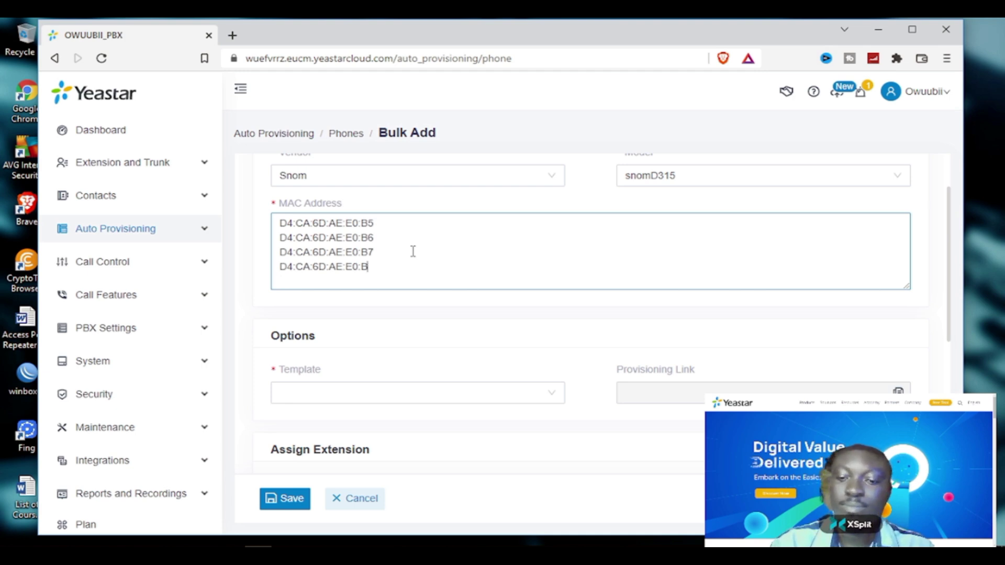
text(8)
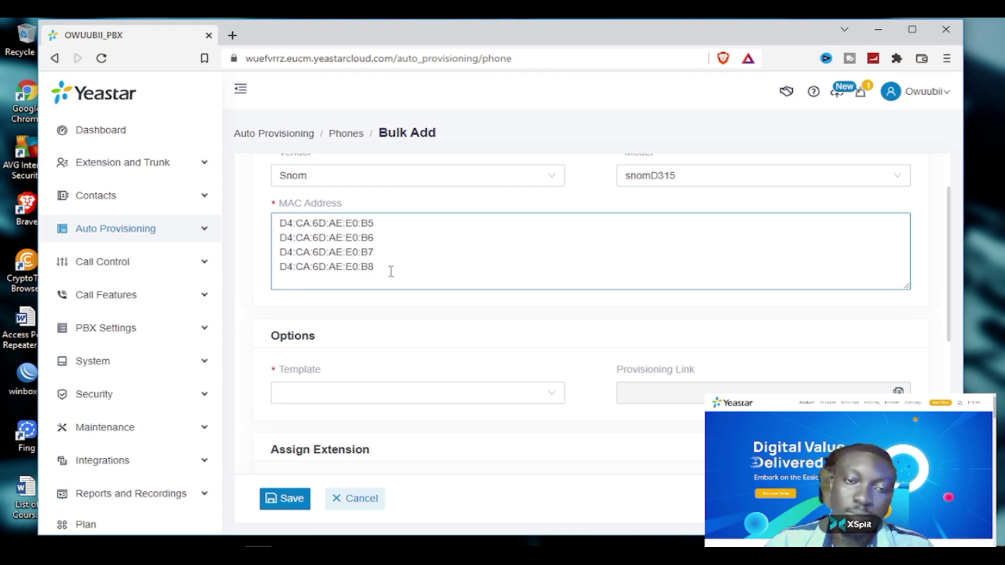
key(Return)
text(D4:CA:6D:AE:E0:B5)
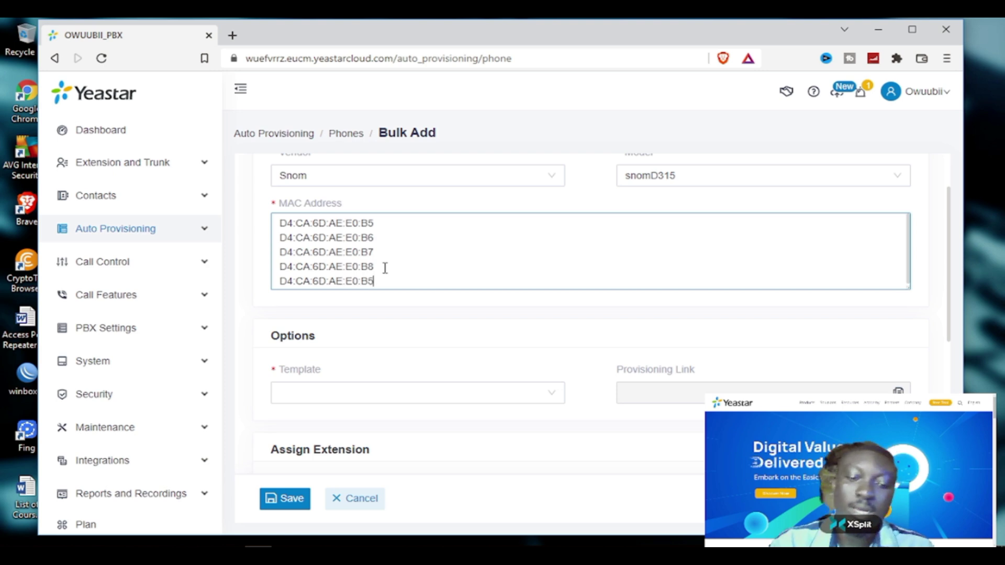
key(BackSpace)
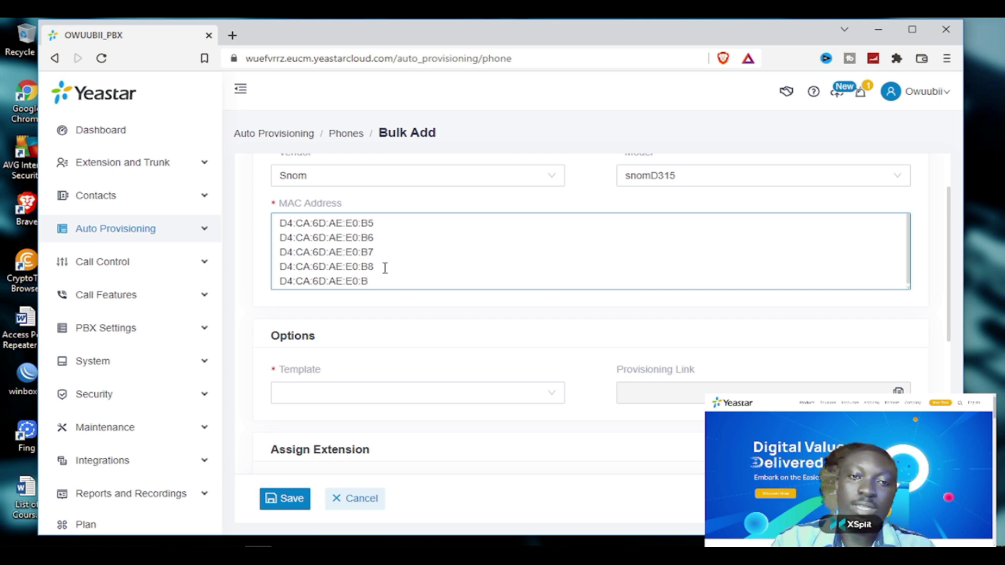
text(9)
scroll(389, 282, down, 3)
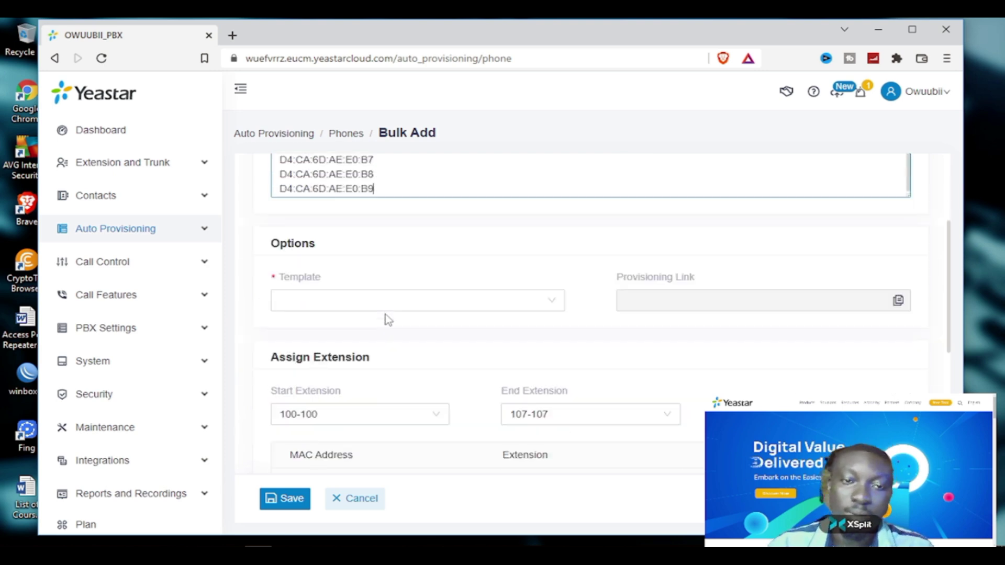
click(421, 264)
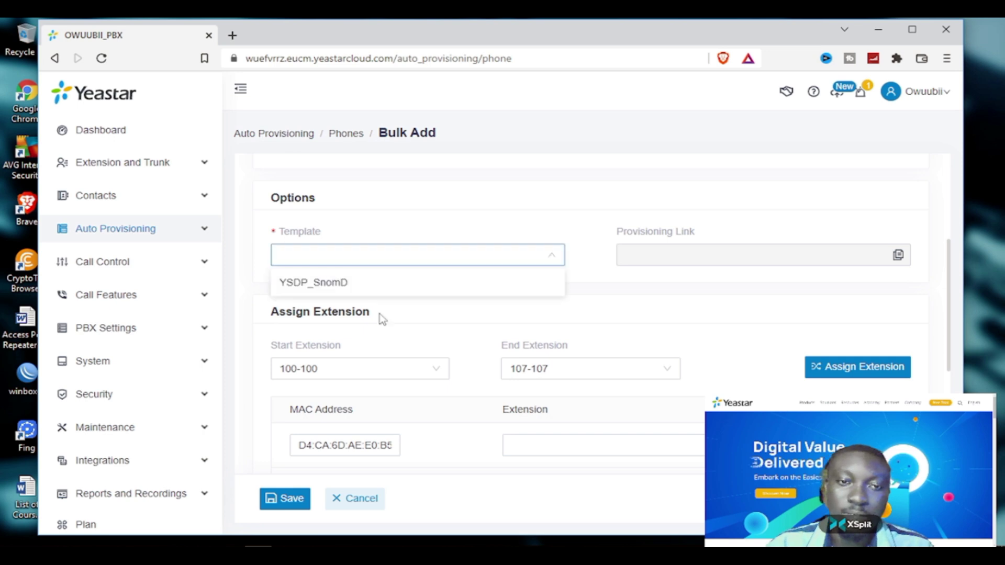
Step: Choose the YSDP_SnomD template and set the start extension to 102
click(355, 287)
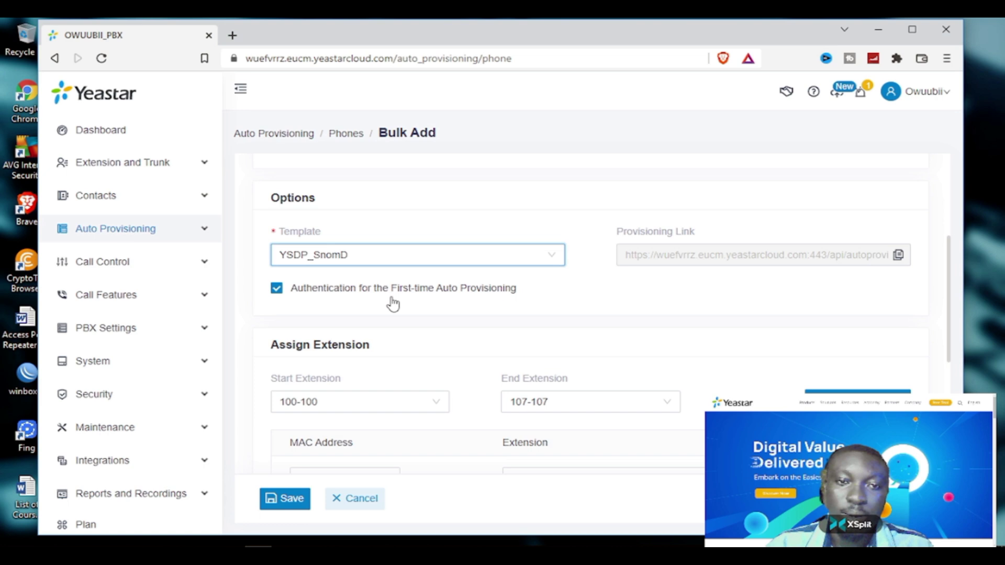
scroll(448, 362, down, 3)
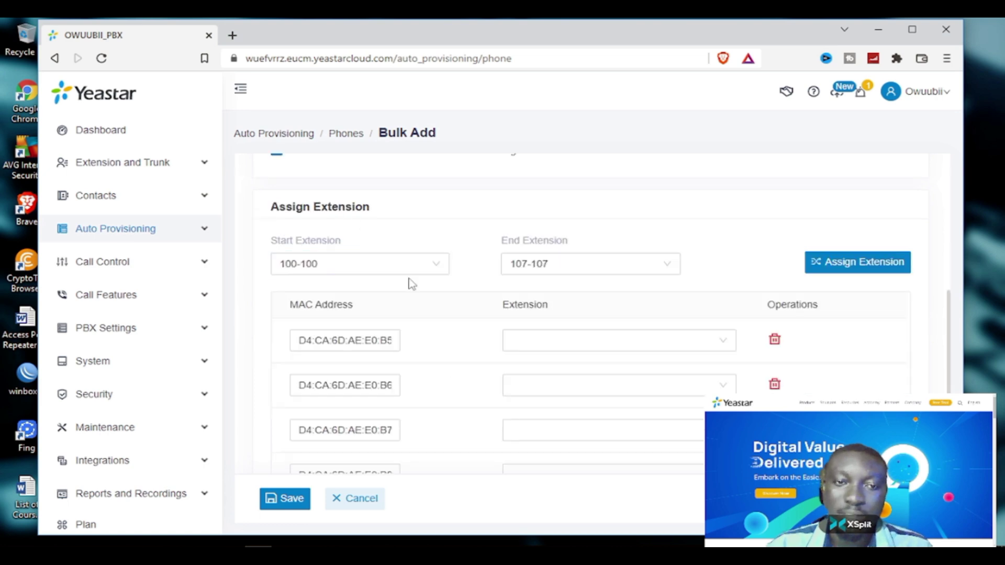
click(437, 271)
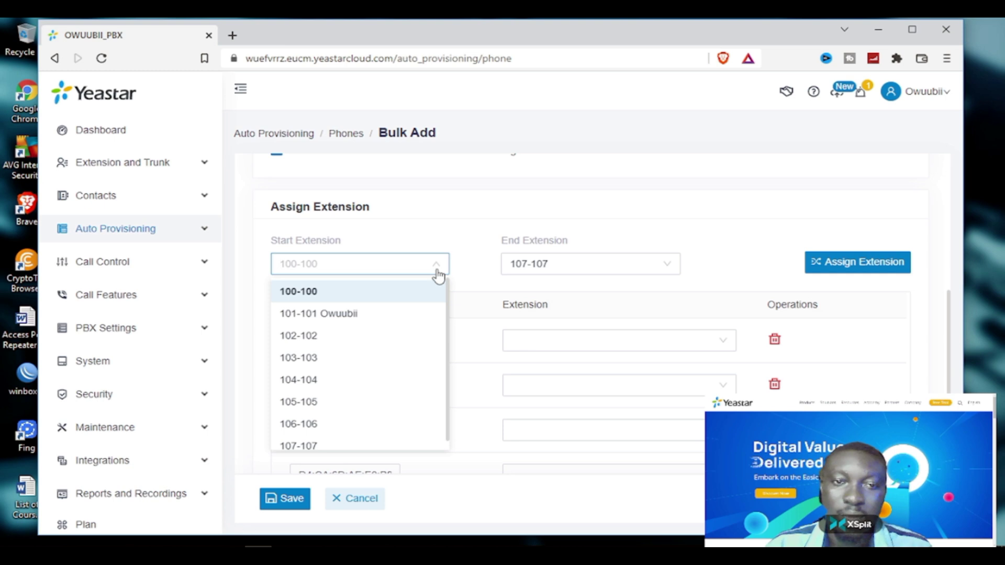
click(339, 340)
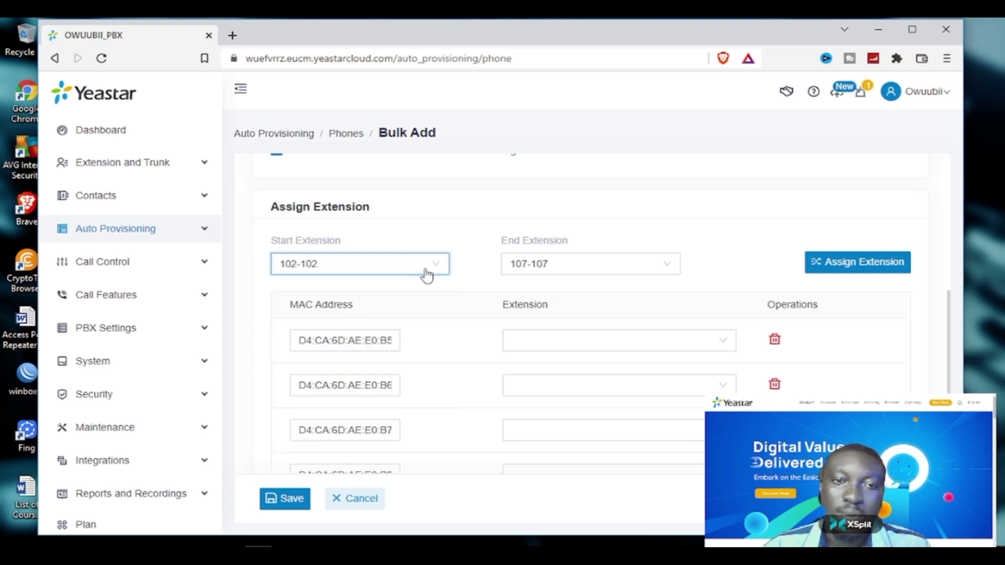
Step: Check the End Extension value of 107 and review the per-phone extension choices
click(618, 272)
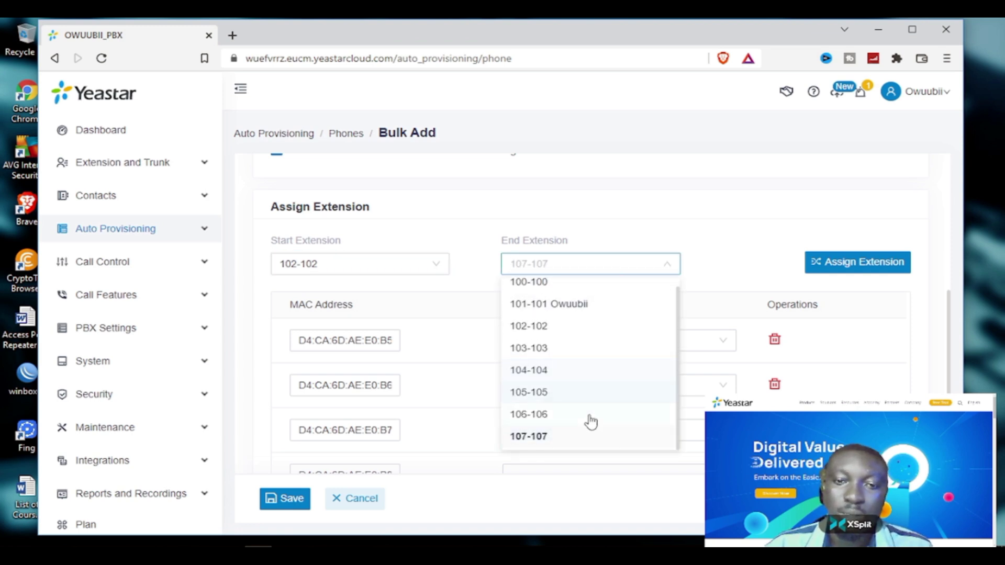
scroll(591, 421, down, 3)
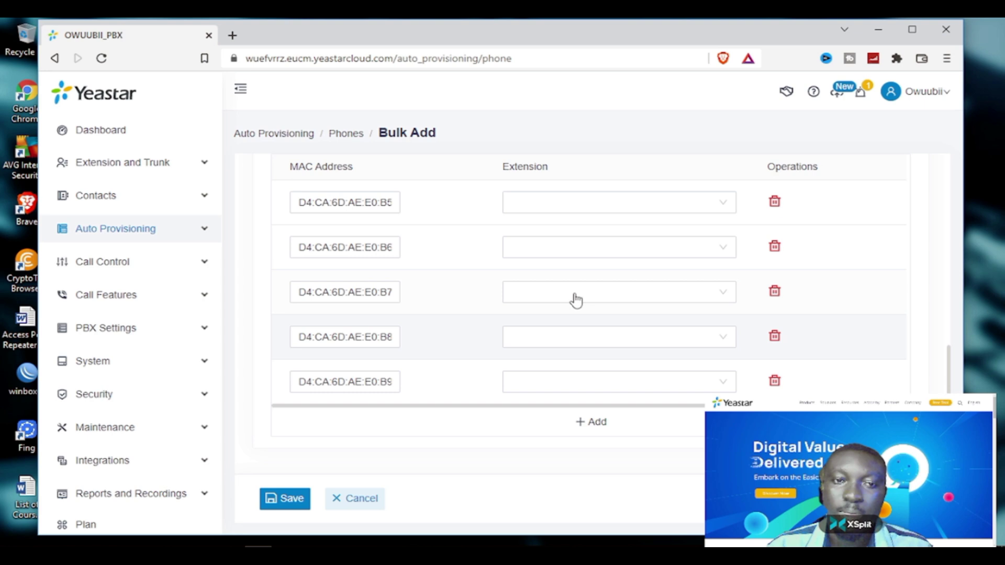
scroll(723, 273, up, 1)
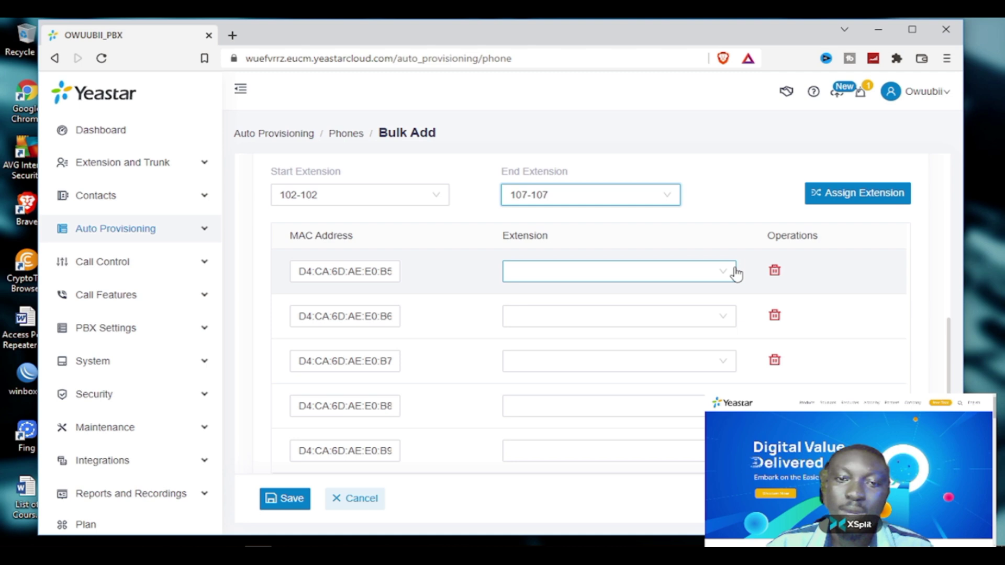
scroll(649, 301, down, 2)
click(602, 379)
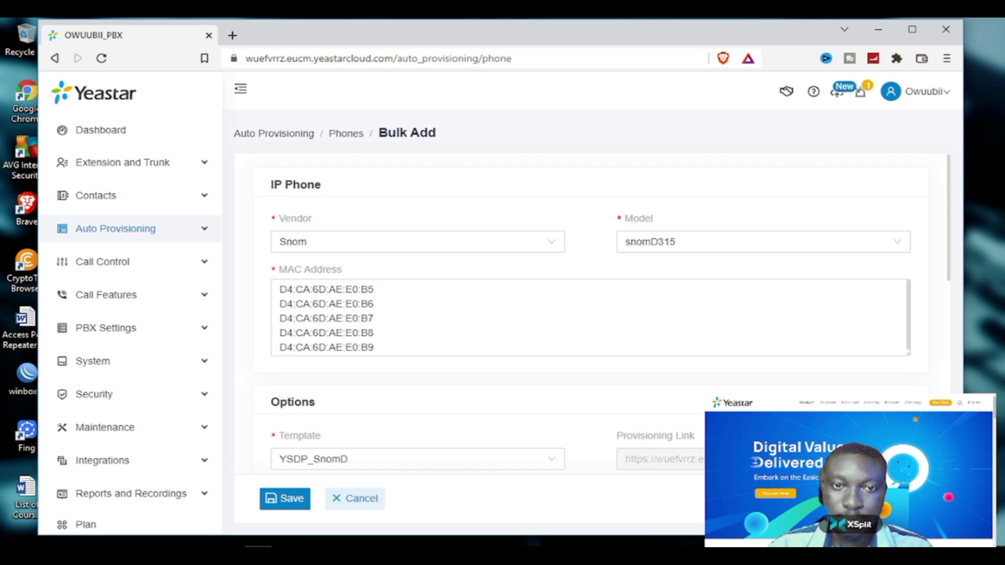
Step: Adjust the first MAC address line in the Bulk Add list before saving
click(447, 294)
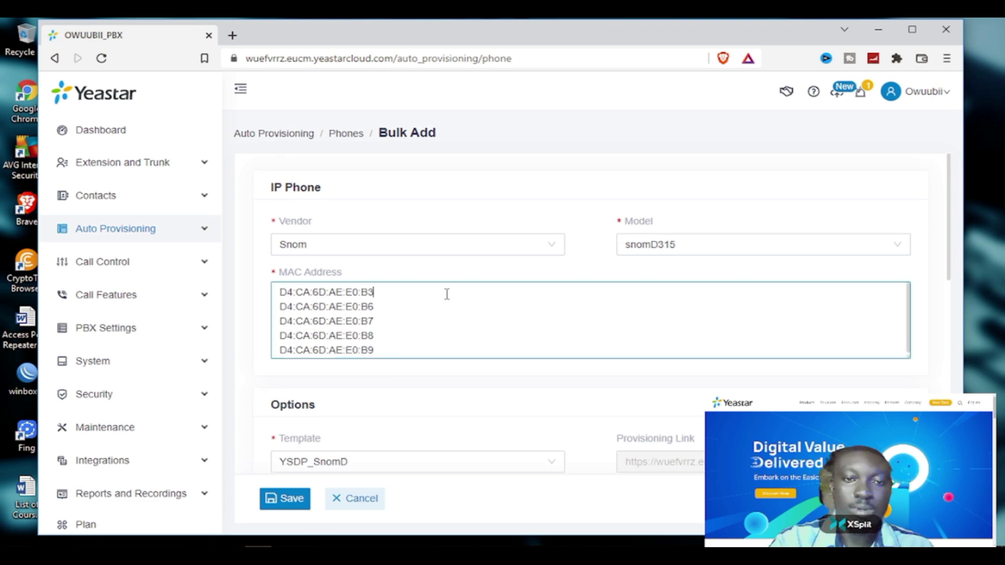
scroll(466, 393, down, 4)
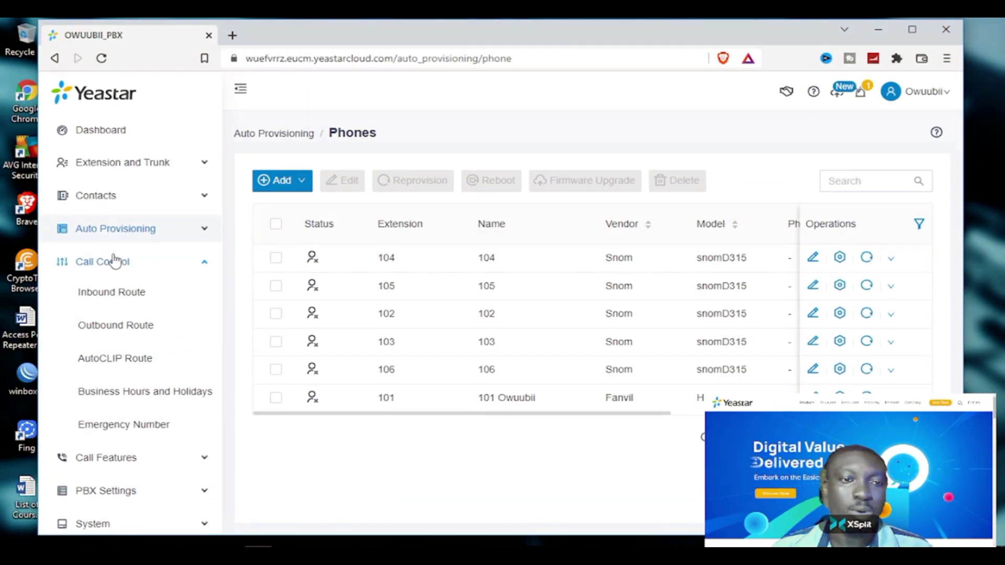
Step: Start a new inbound route under Call Control > Inbound Route
click(113, 261)
click(108, 265)
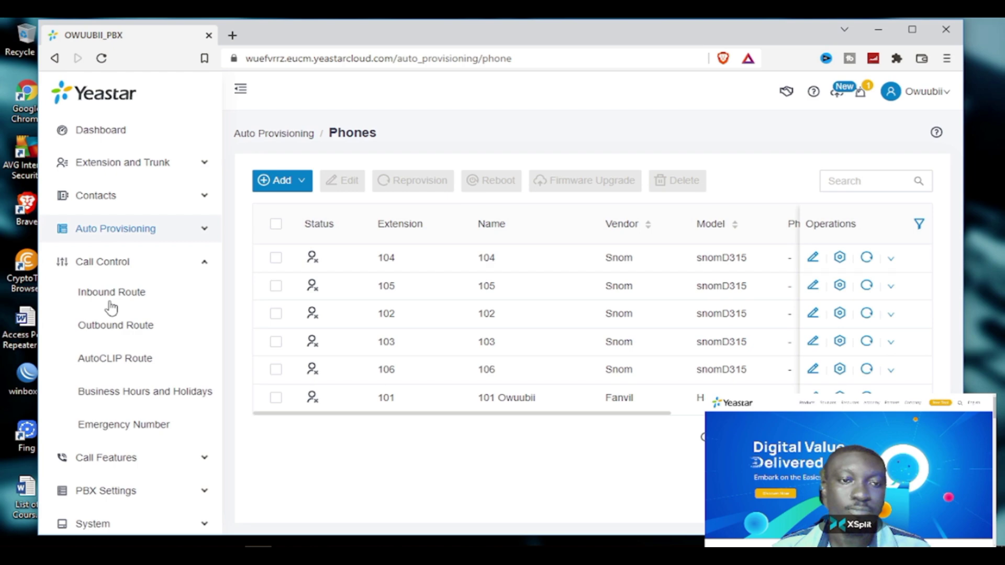
click(111, 304)
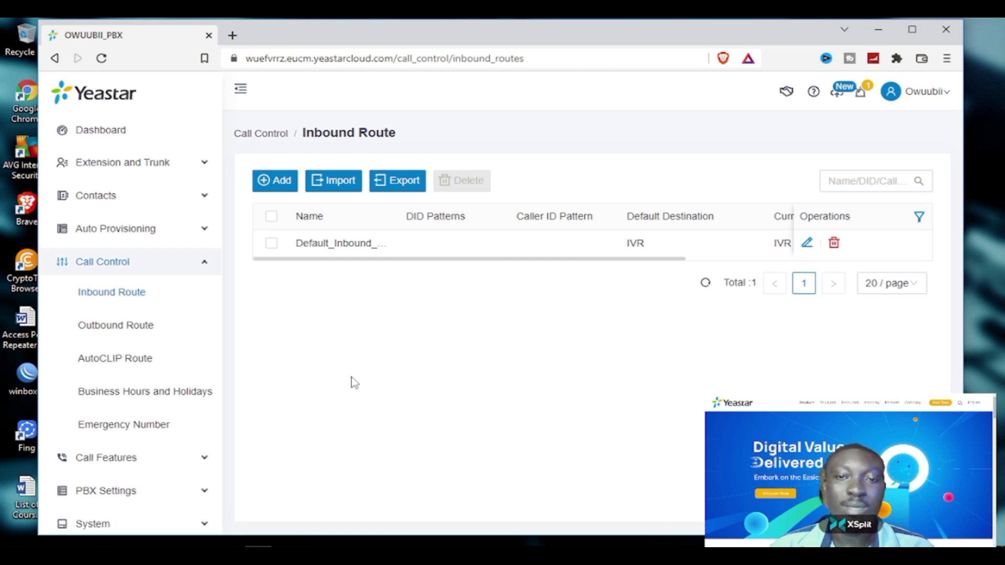
click(272, 184)
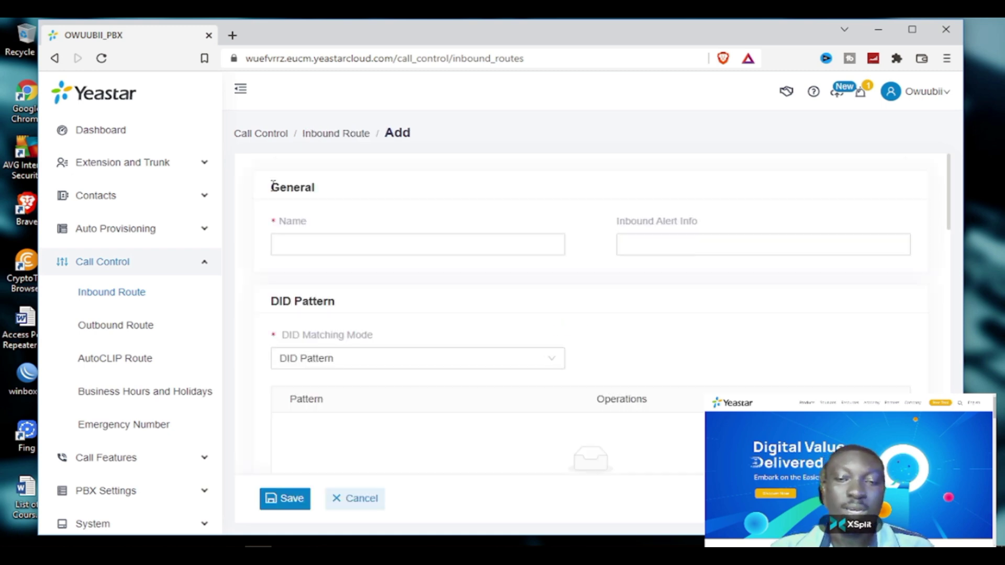
Step: Name the inbound route 'InComingCalls', fixing the hyphen, space and capital A
click(318, 244)
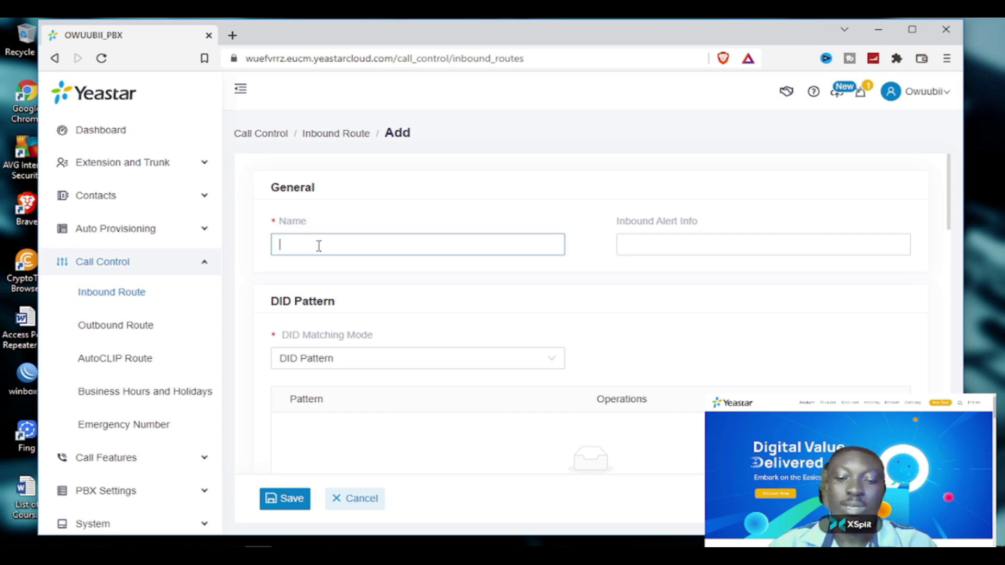
text(In)
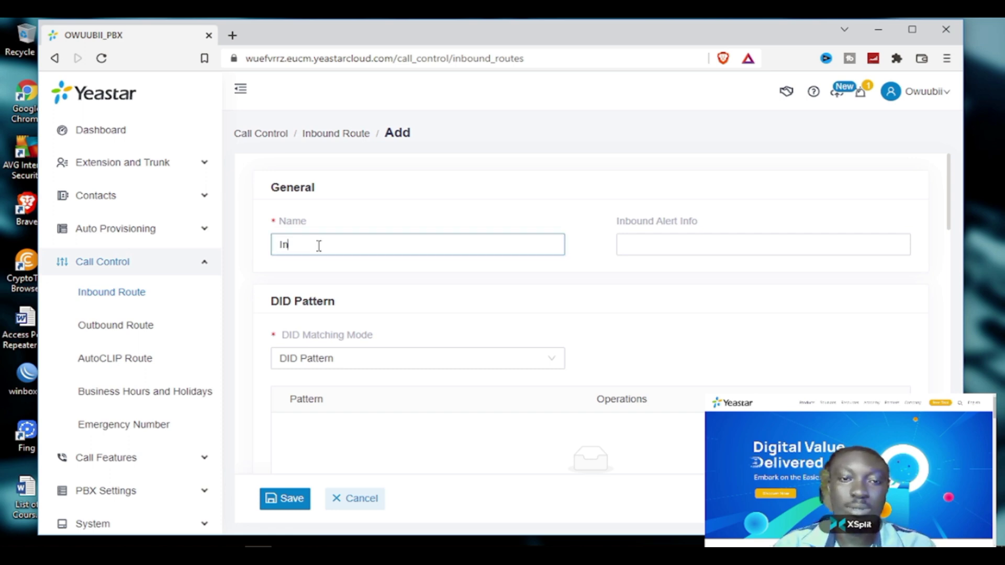
text(-C)
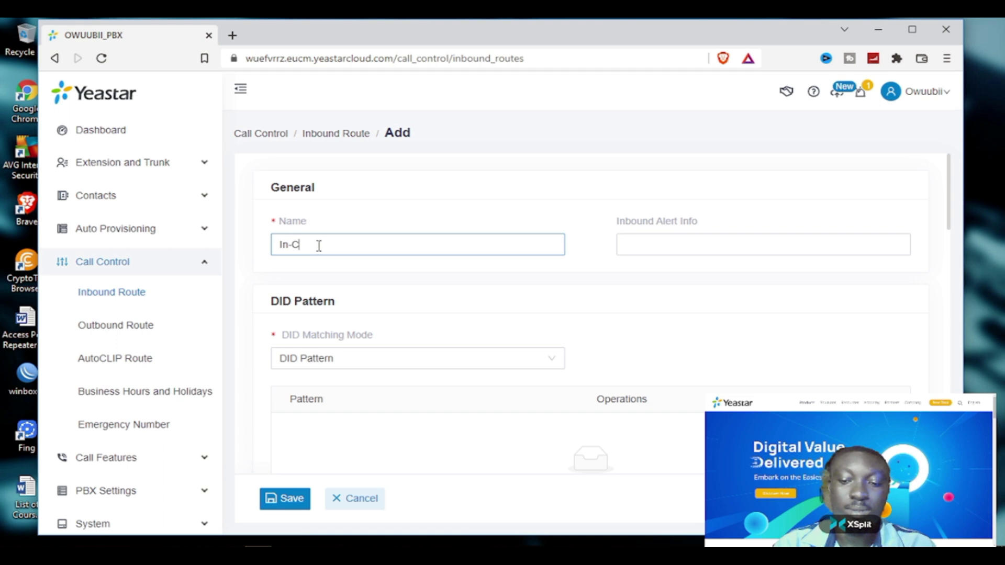
text(om)
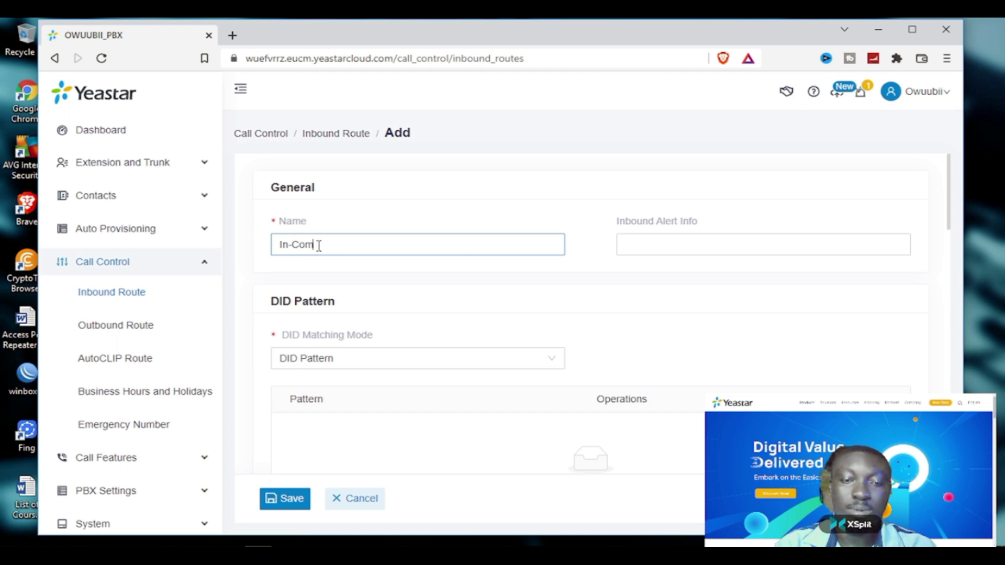
text(ing CAlls)
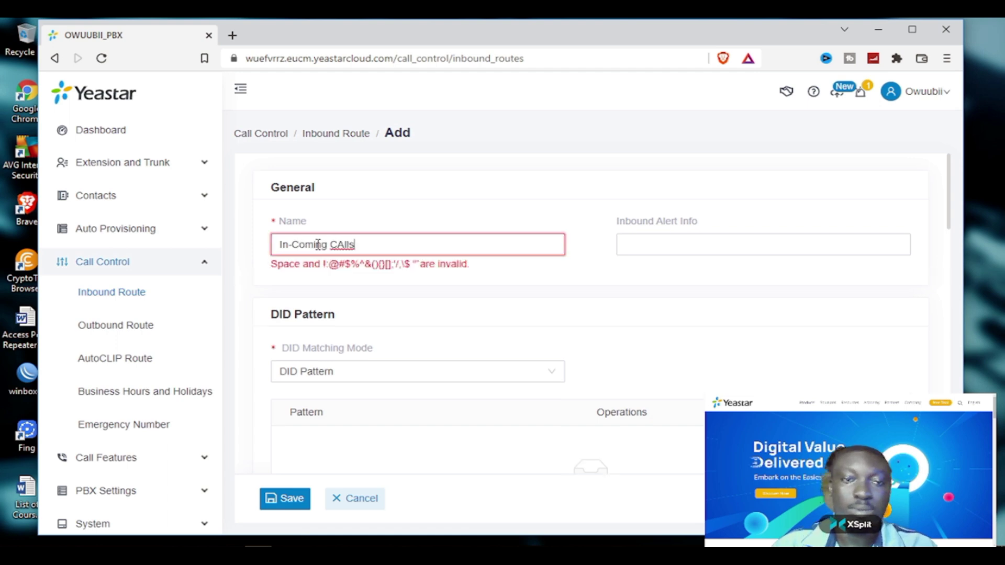
click(294, 244)
key(BackSpace)
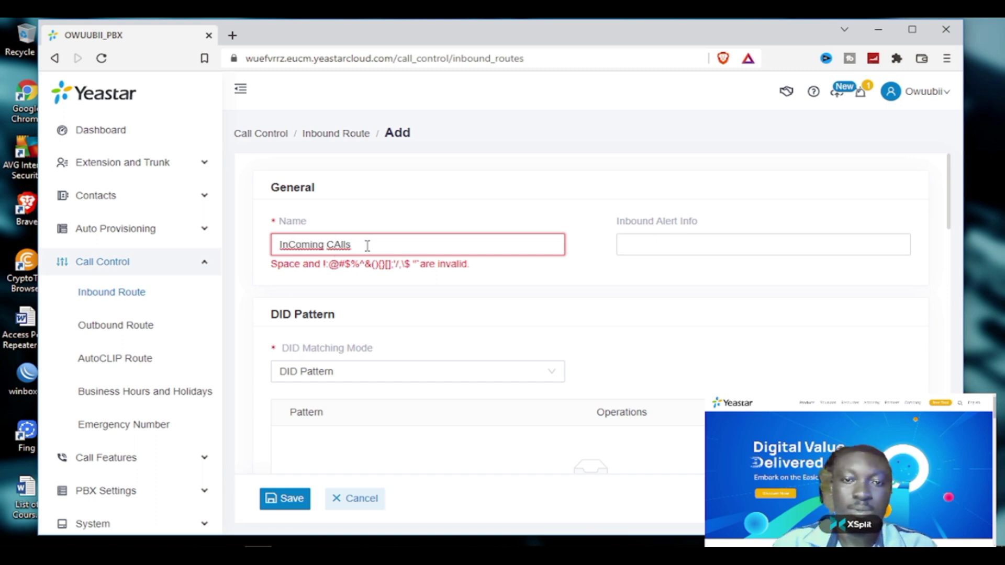
key(BackSpace)
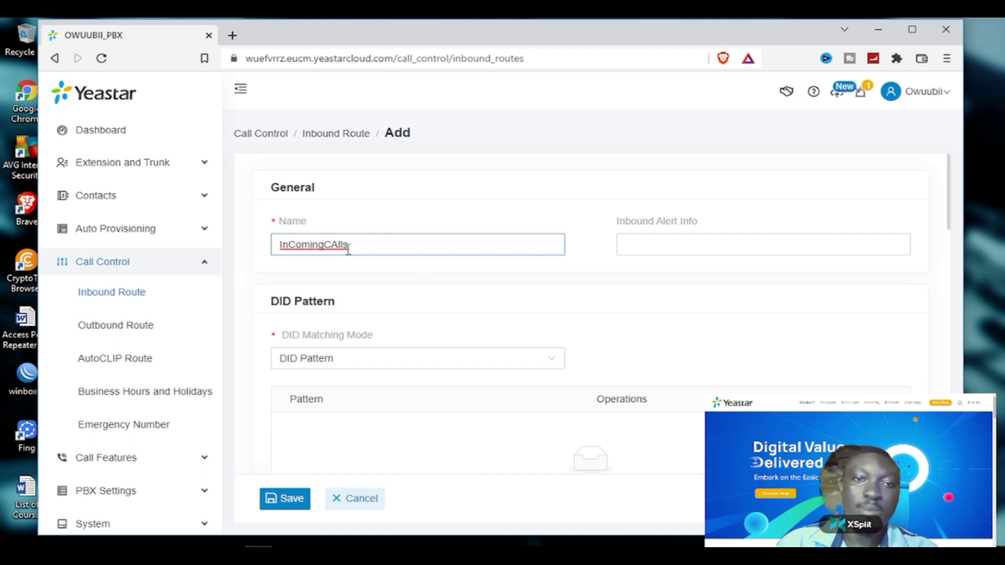
click(341, 246)
key(BackSpace)
text(a)
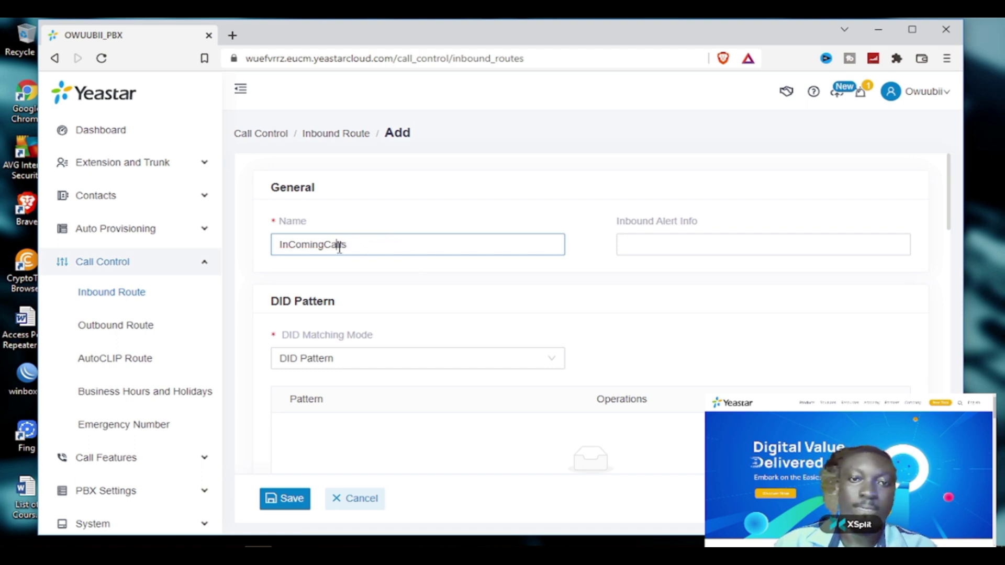
Step: Set the inbound alert info to 'CallComing' without a space
click(666, 244)
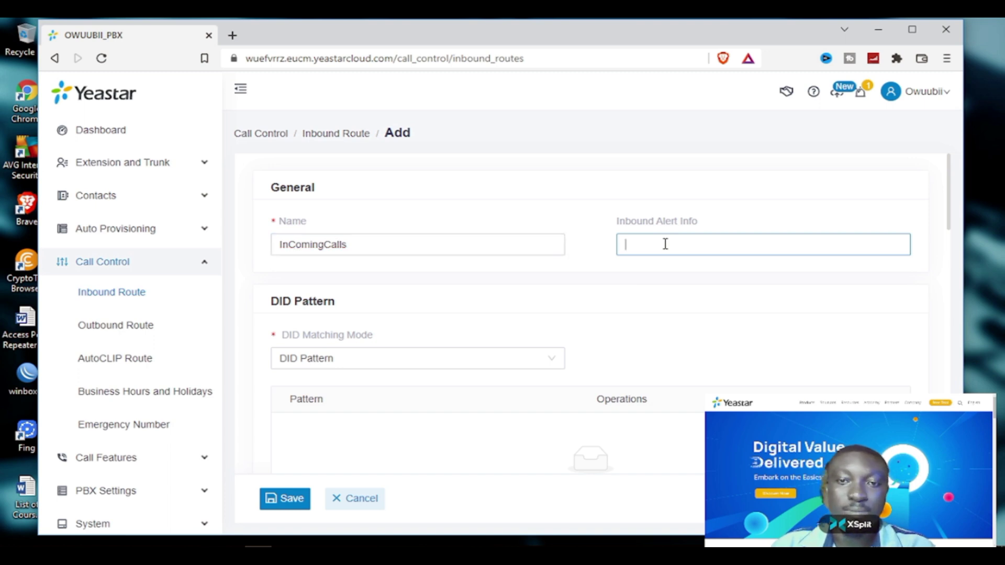
text(Ca)
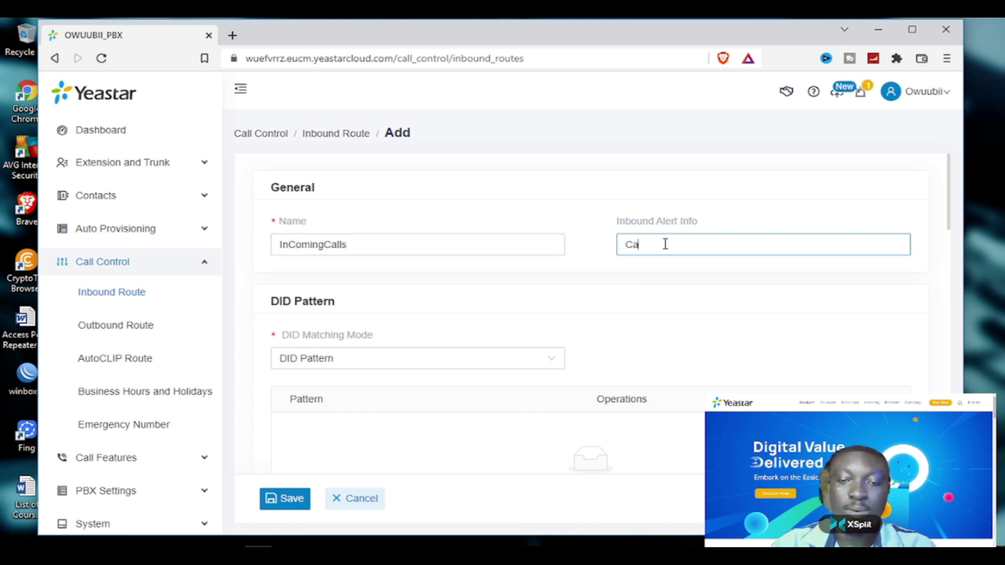
text(ll Co)
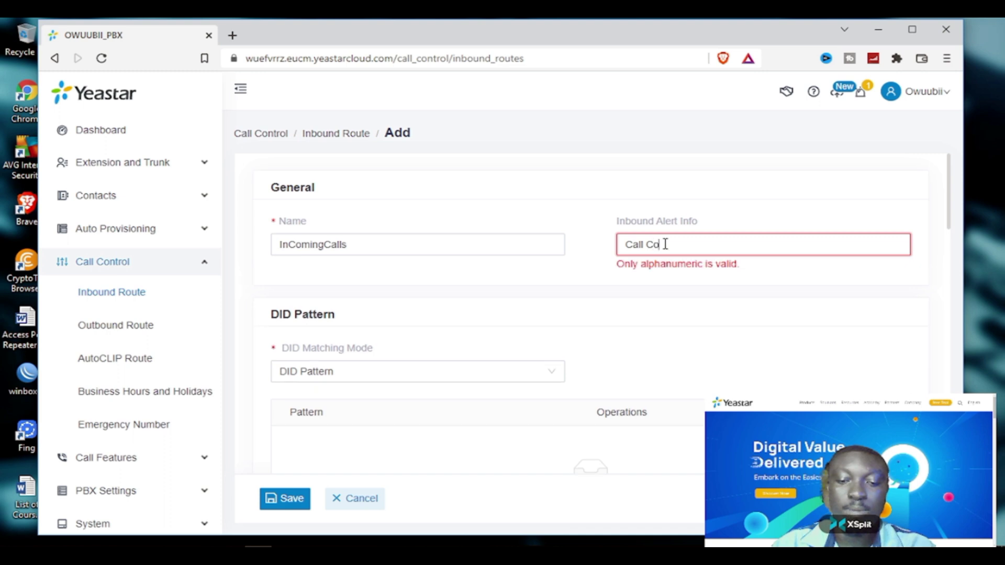
text(ming)
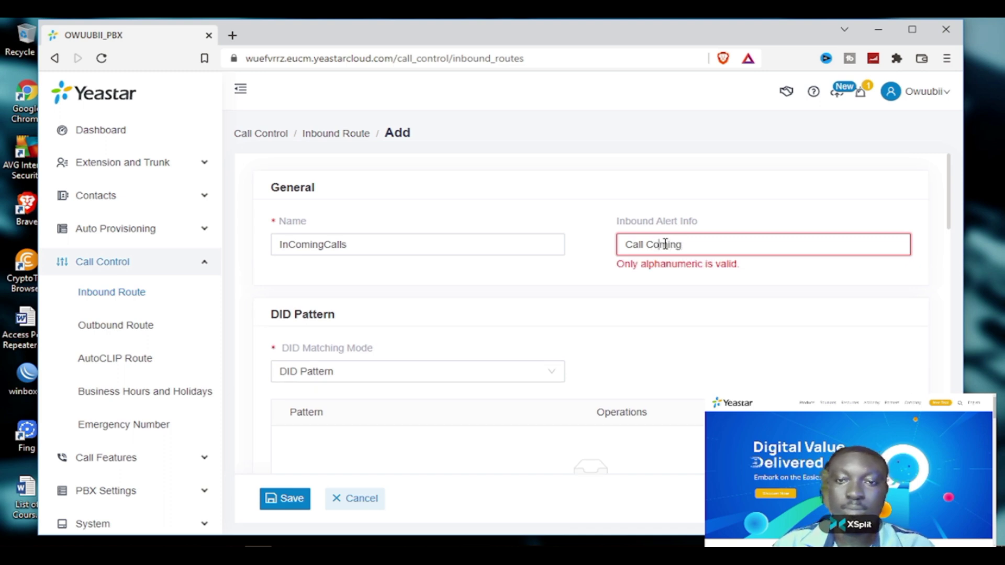
key(BackSpace)
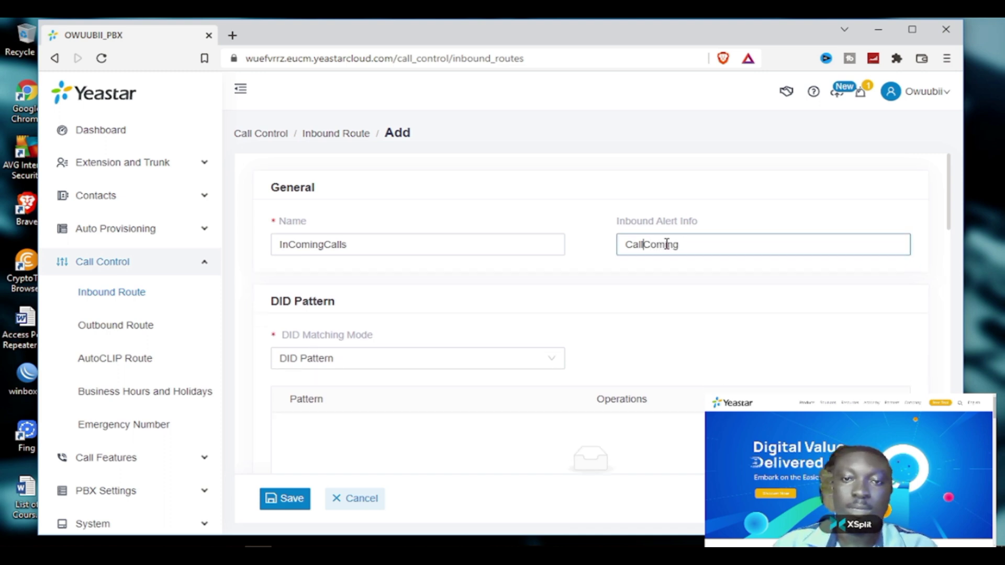
scroll(473, 322, down, 3)
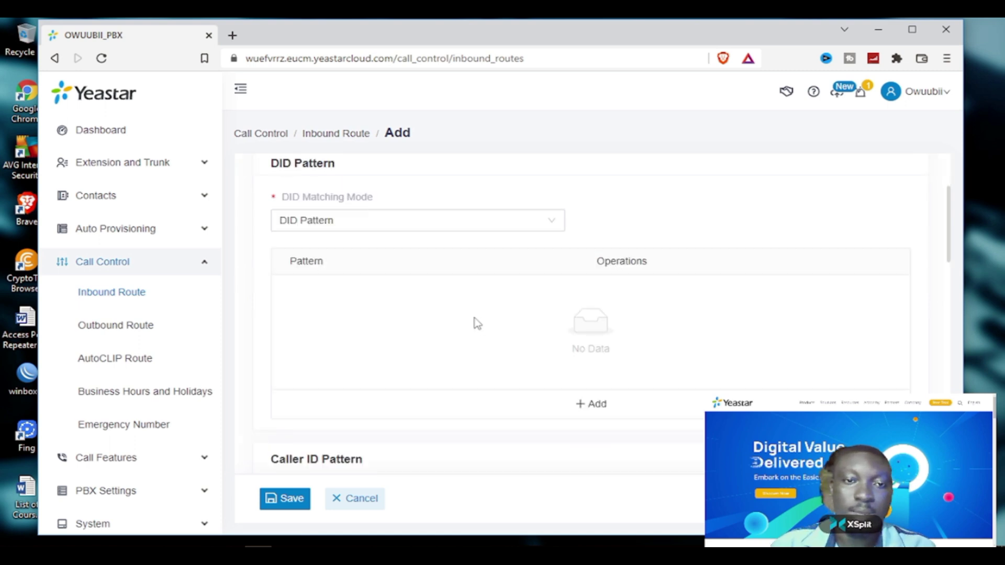
Step: Leave DID Matching Mode on plain 'DID Pattern' after trying pattern-to-extensions
click(425, 222)
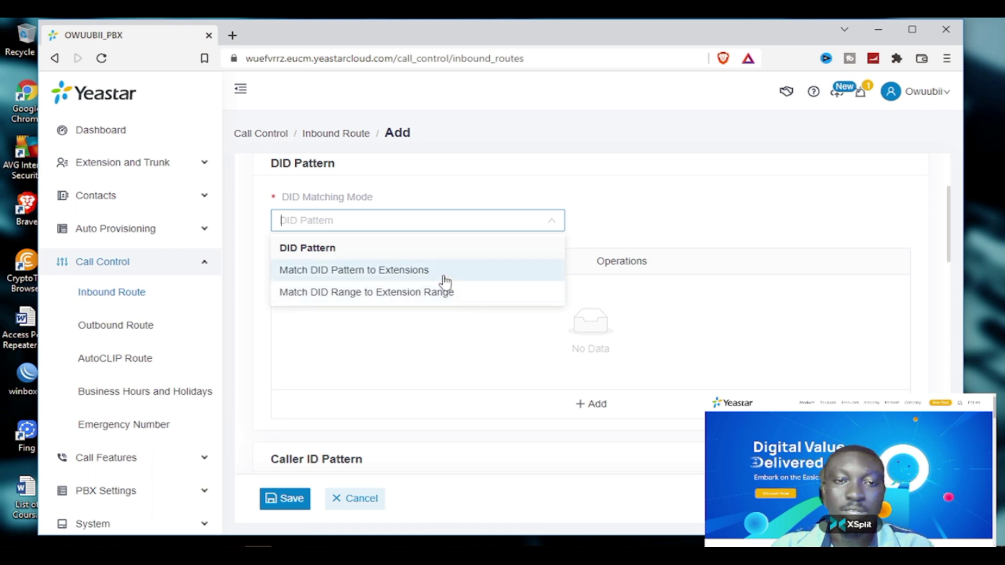
click(445, 274)
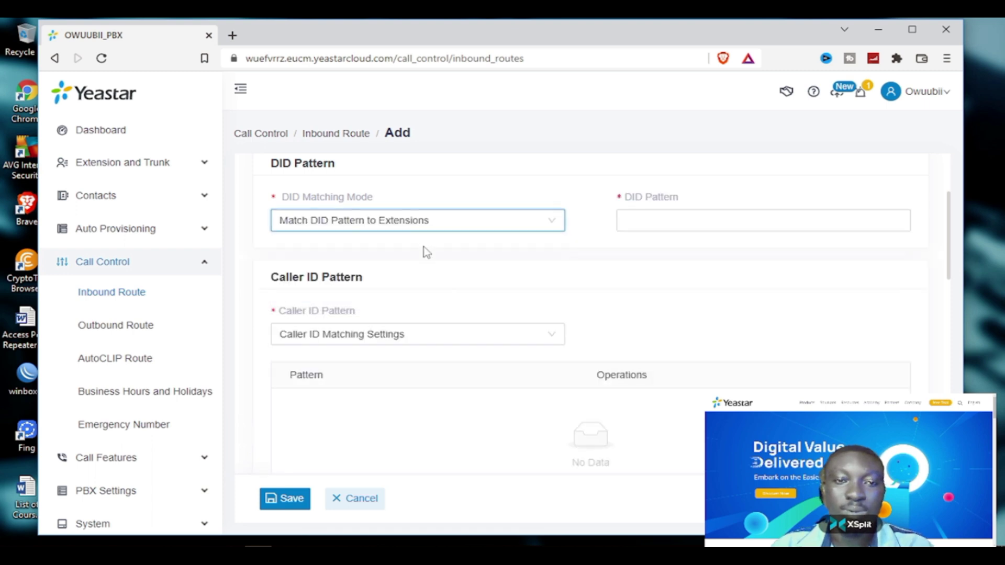
click(438, 225)
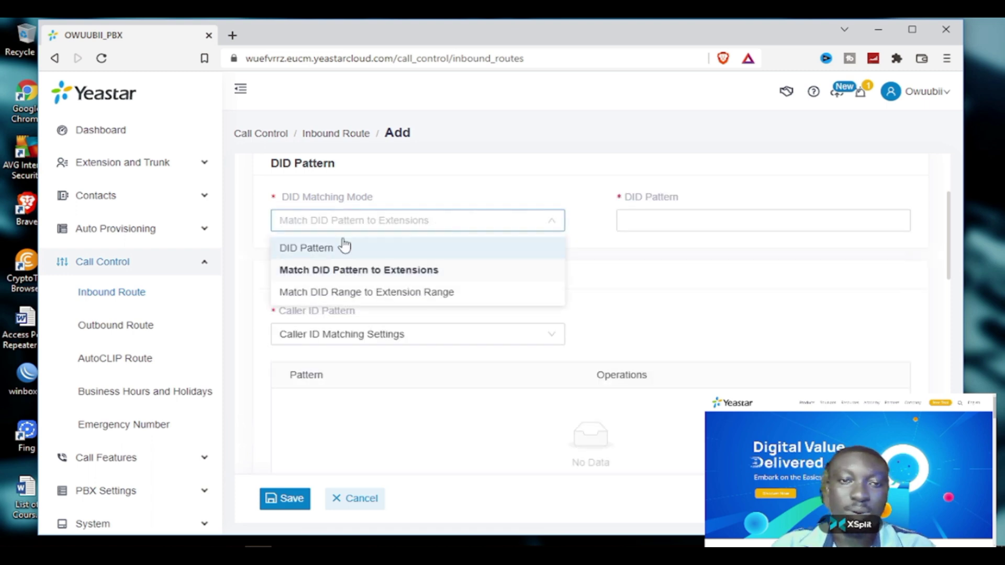
click(333, 249)
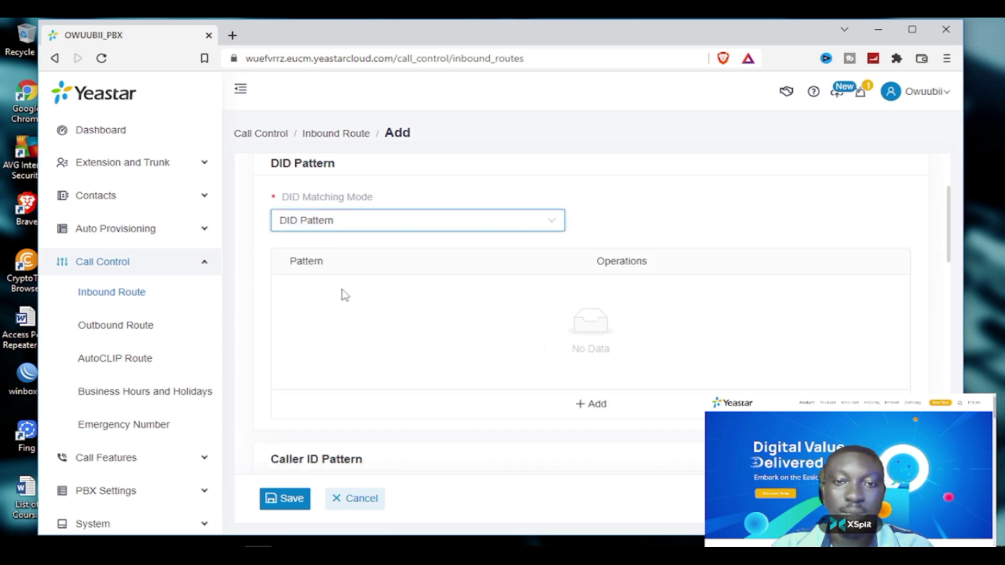
Step: Add a DID pattern row with the value 0
click(586, 405)
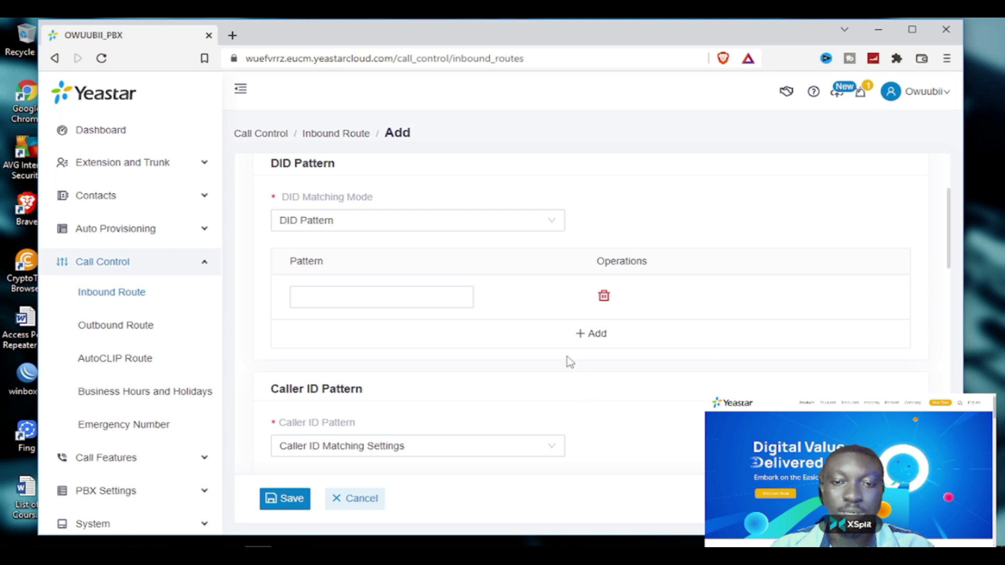
scroll(431, 385, down, 2)
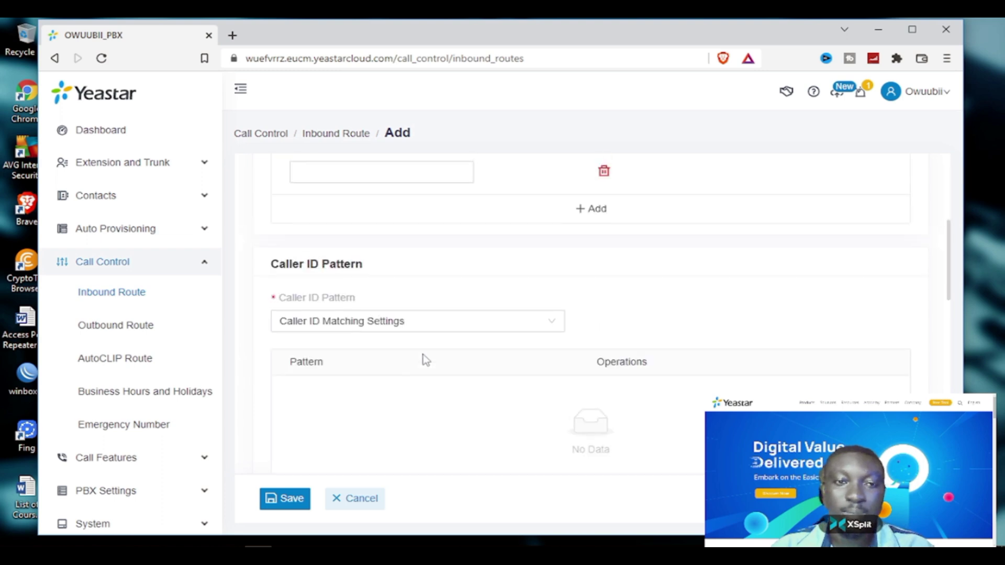
scroll(425, 360, up, 1)
click(366, 230)
text(x)
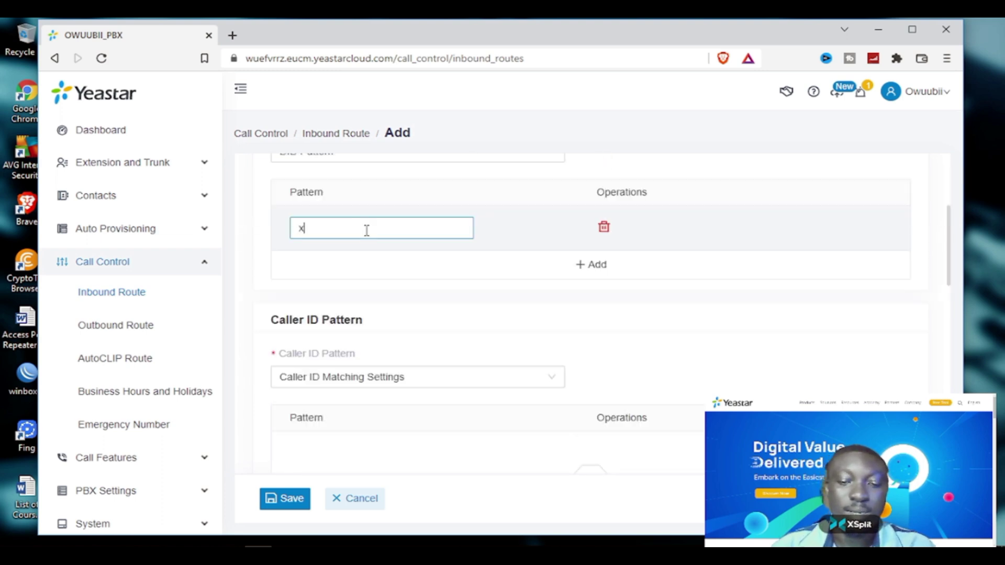
key(BackSpace)
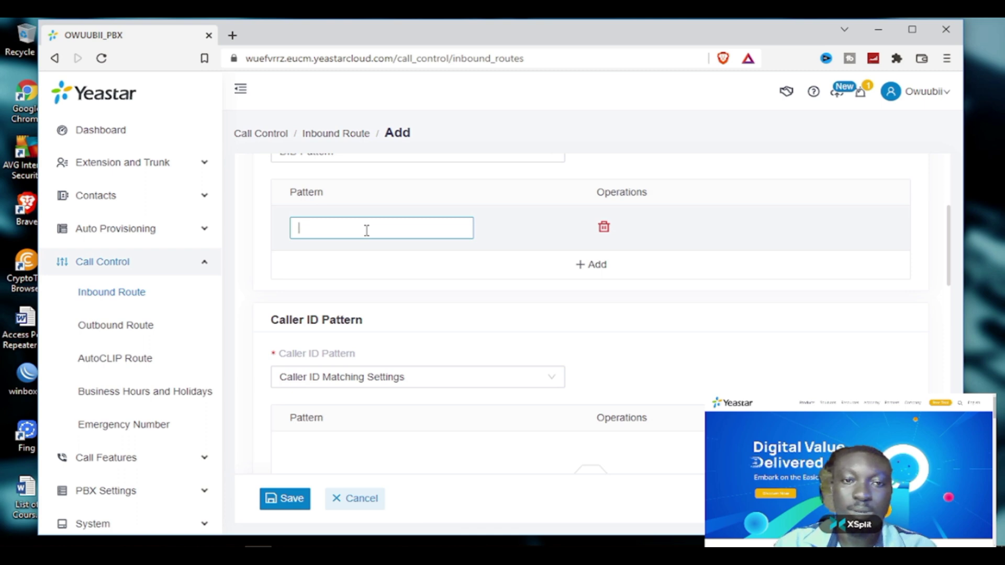
text(0)
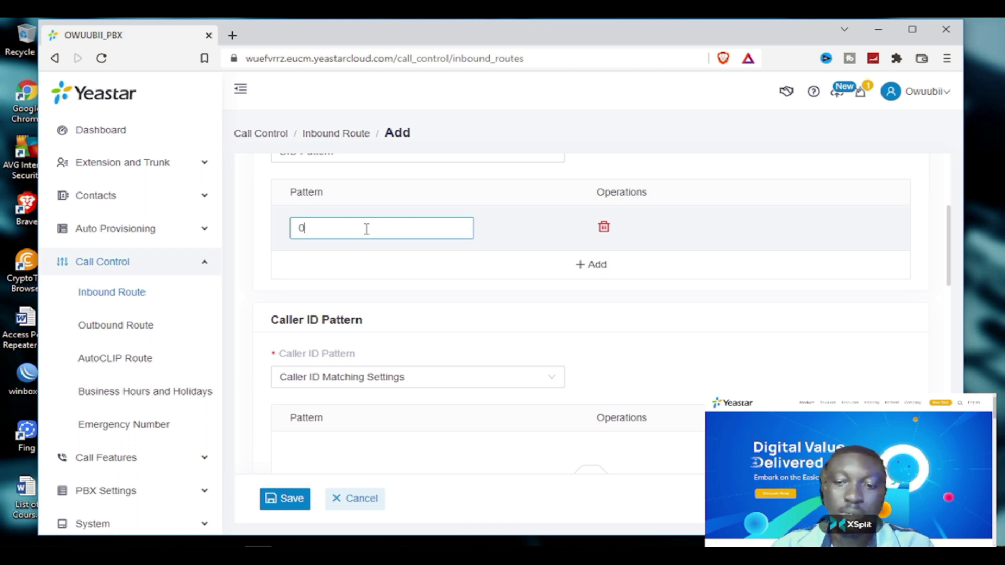
click(599, 317)
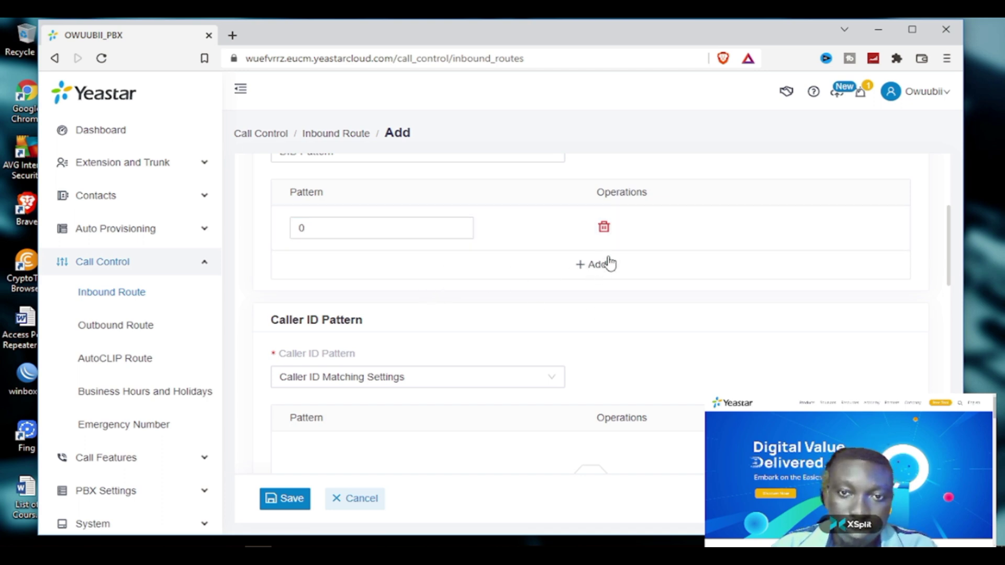
scroll(471, 366, down, 2)
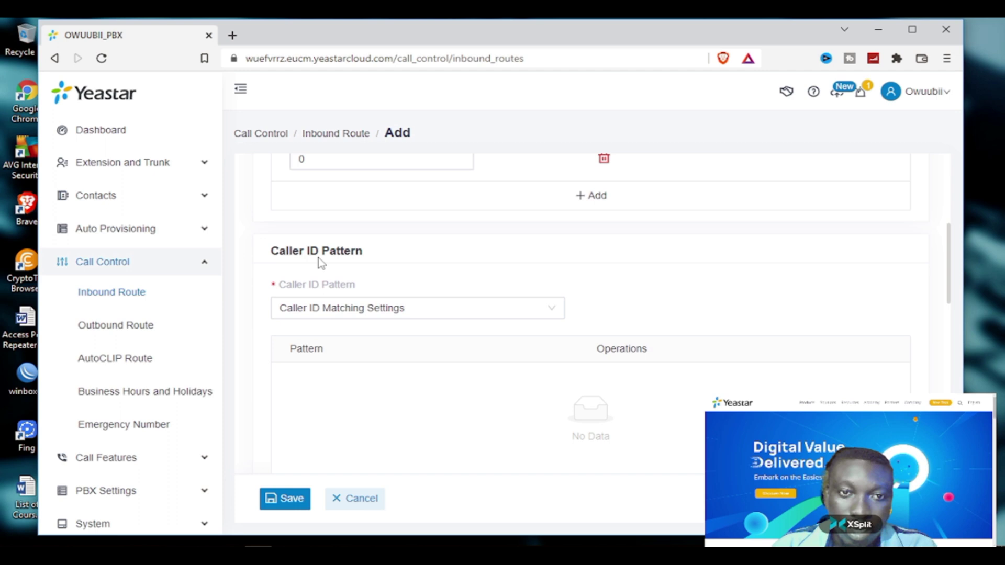
click(421, 308)
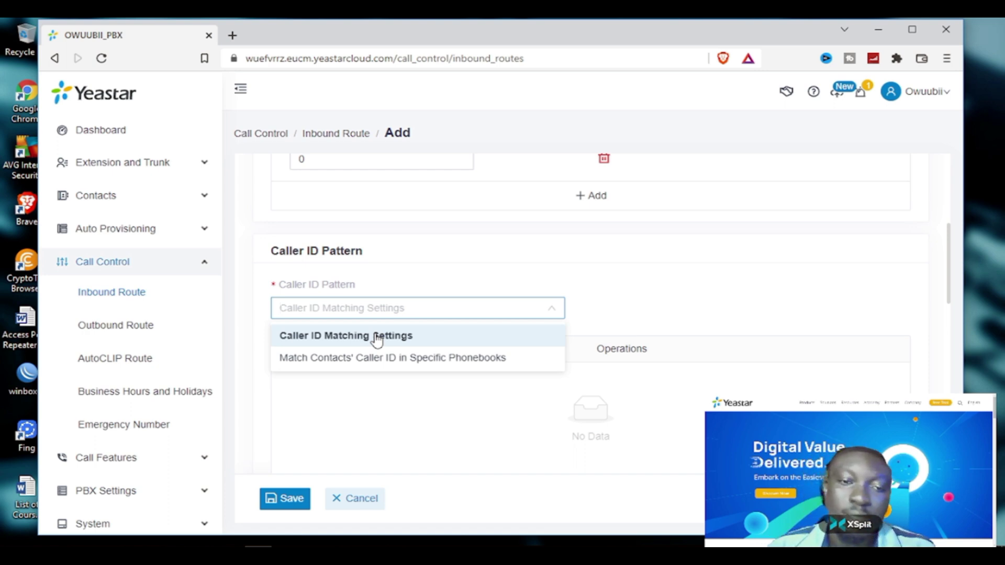
click(435, 339)
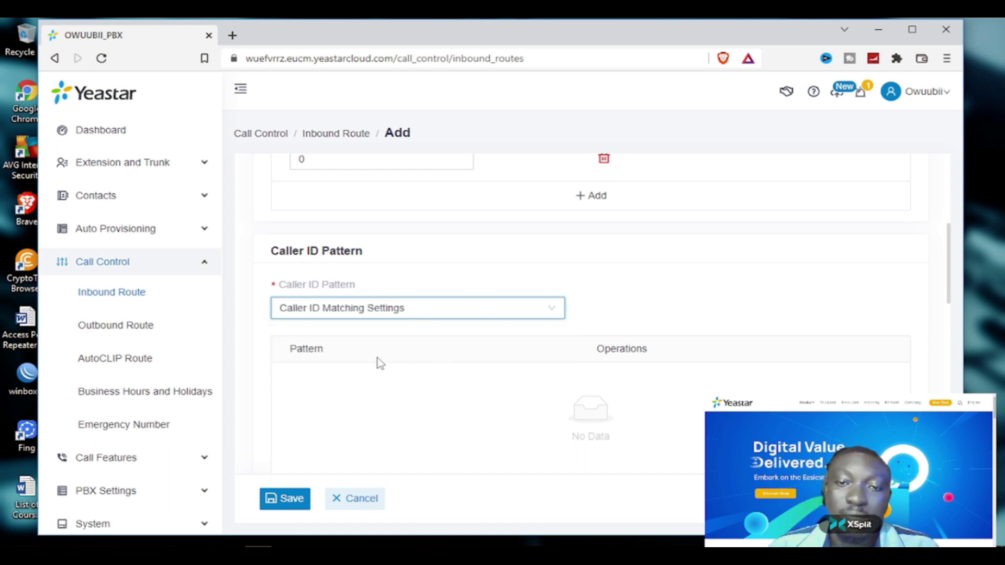
click(316, 374)
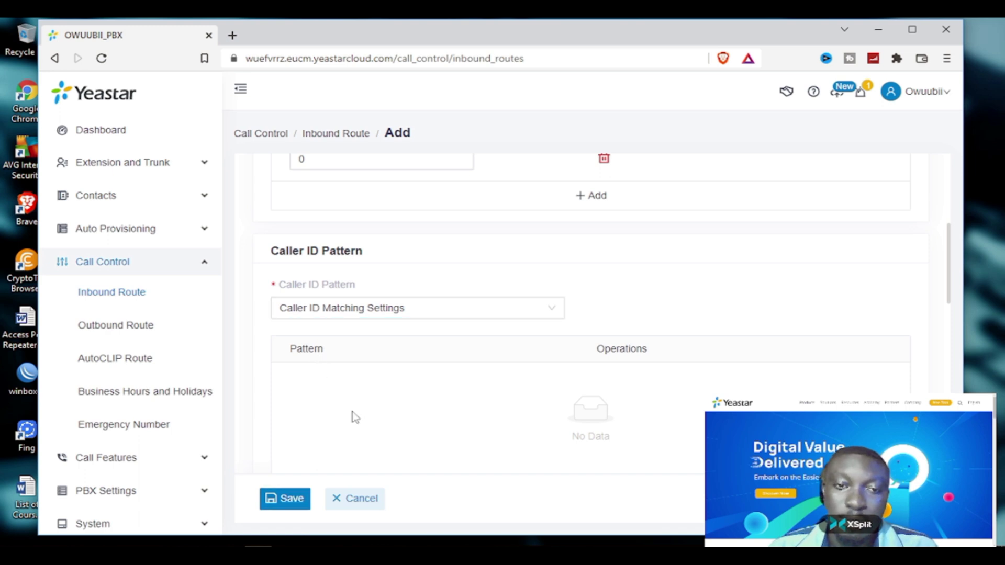
key(Return)
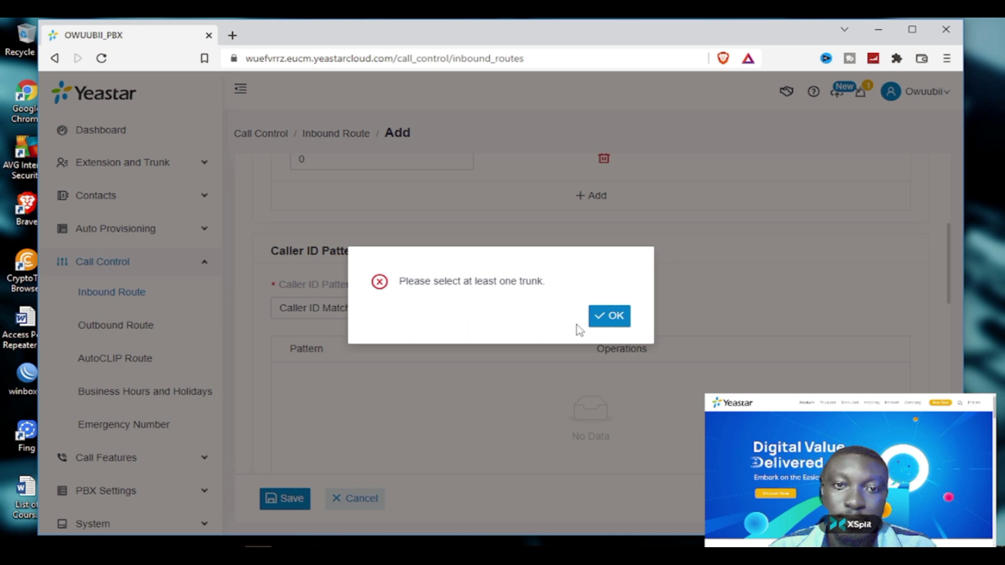
Step: Dismiss the missing-trunk warning and move IP_Trunk into the Selected trunks
click(614, 325)
scroll(464, 404, down, 4)
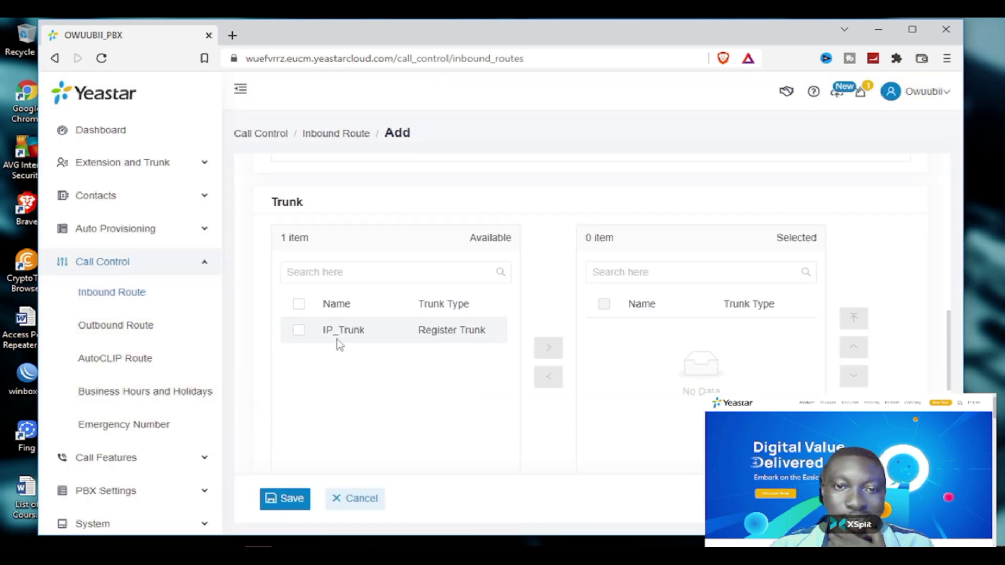
click(339, 338)
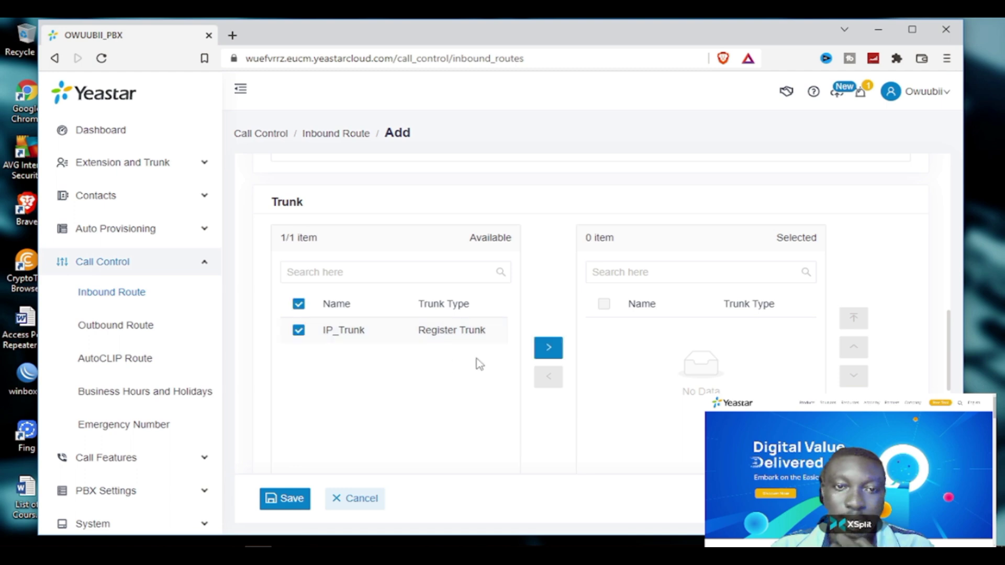
click(549, 349)
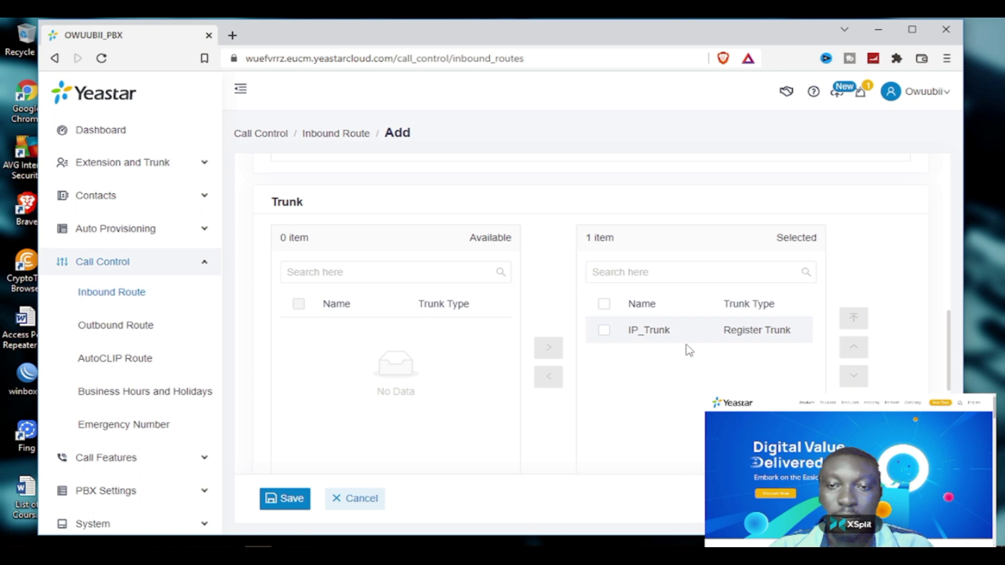
Step: Review the route form and open the Default Destination choices, currently Hang up
scroll(333, 274, down, 5)
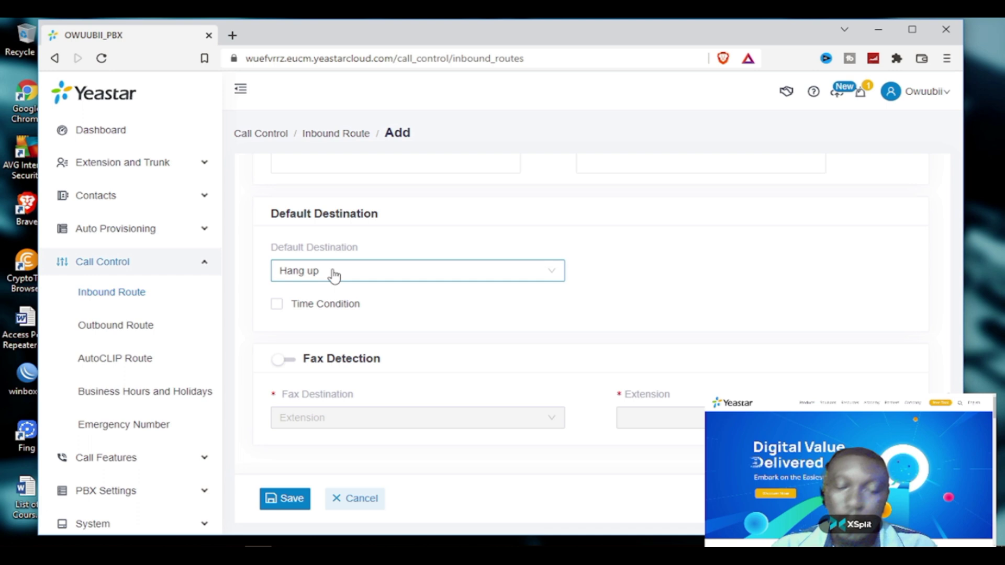
scroll(545, 385, up, 10)
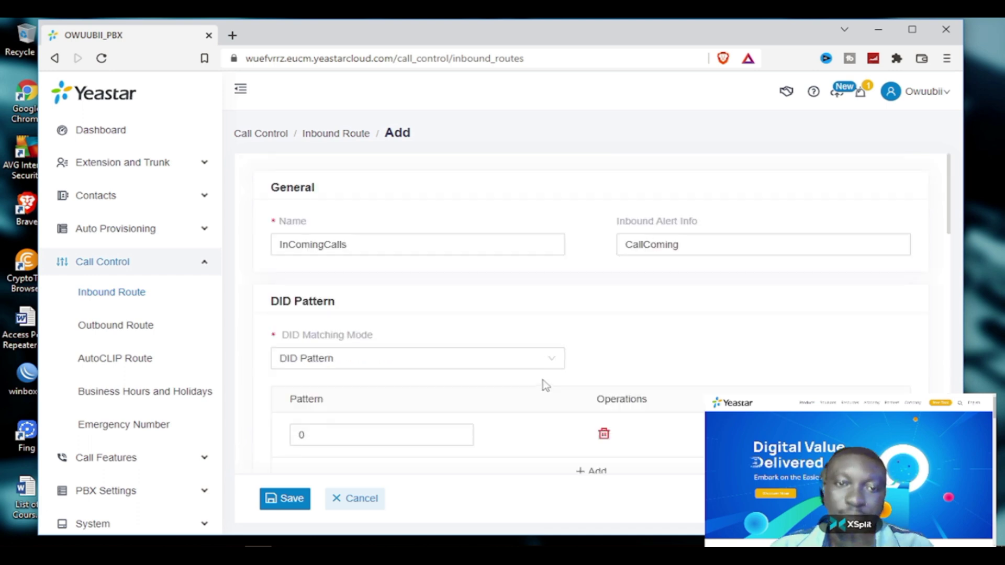
scroll(345, 311, down, 5)
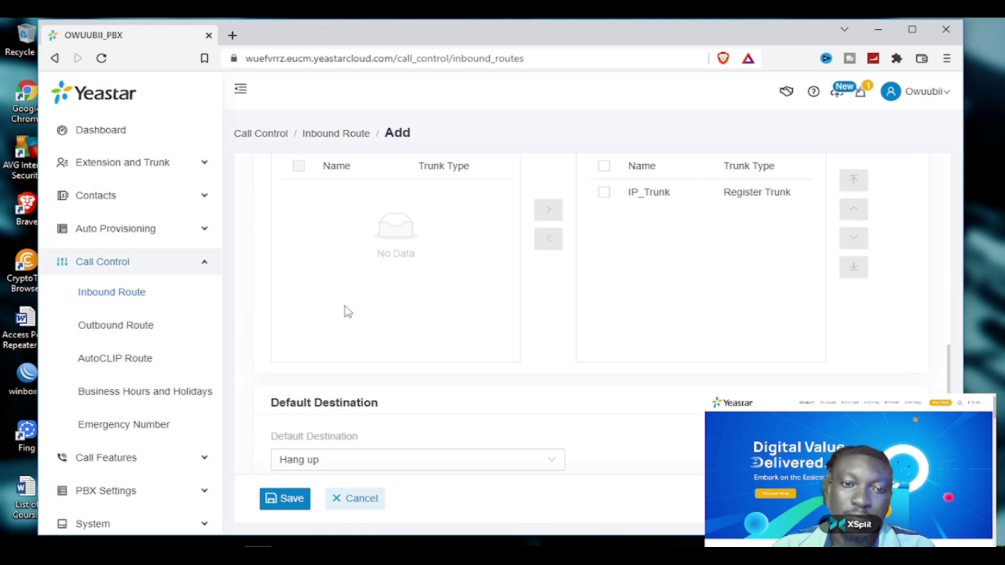
scroll(347, 311, down, 3)
click(350, 271)
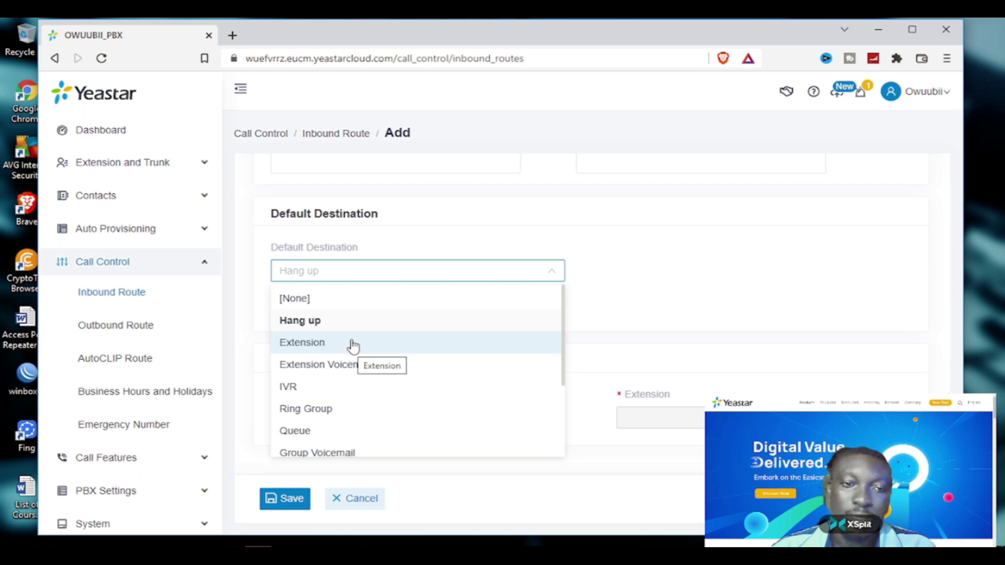
Step: Set the route's default destination to Extension 100-100
click(353, 344)
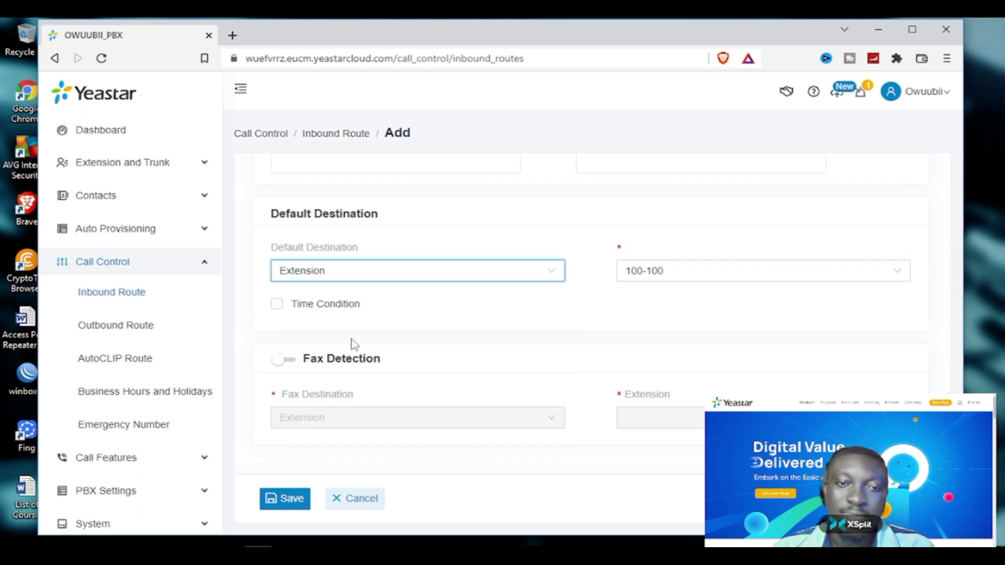
click(652, 270)
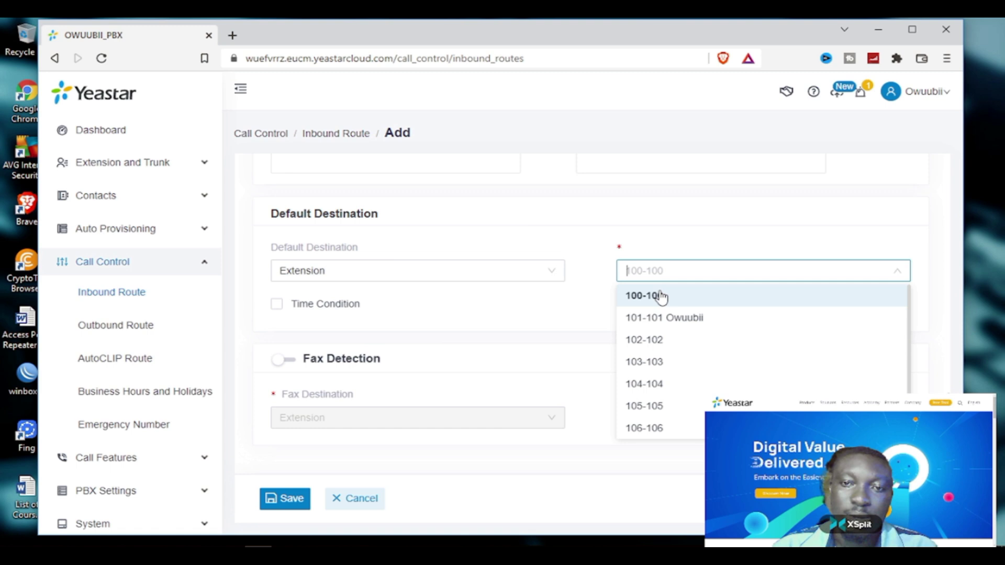
click(583, 323)
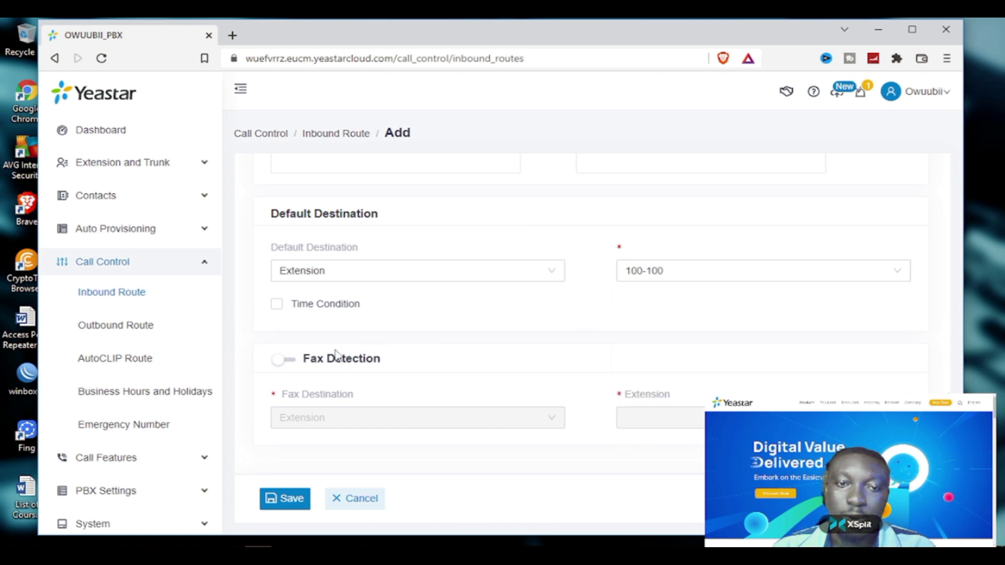
Step: Try Time Condition with Based on Global Business Hours routing mode, then untick Time Condition
click(277, 304)
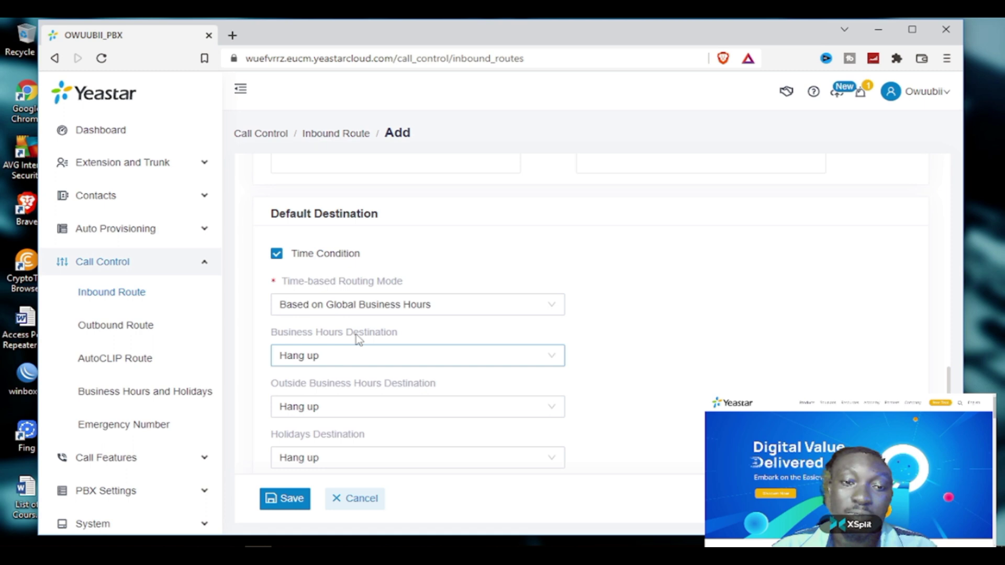
click(388, 308)
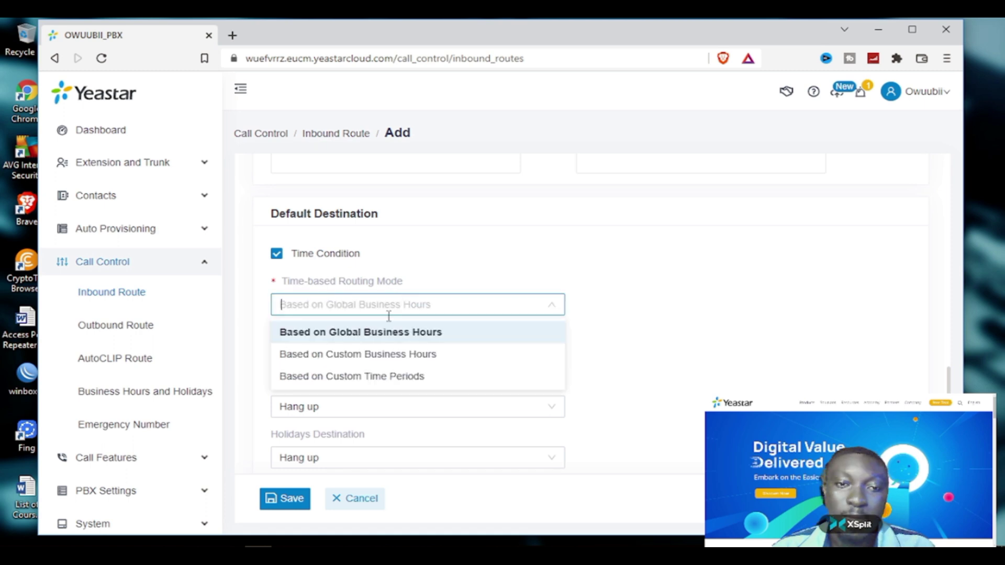
click(435, 354)
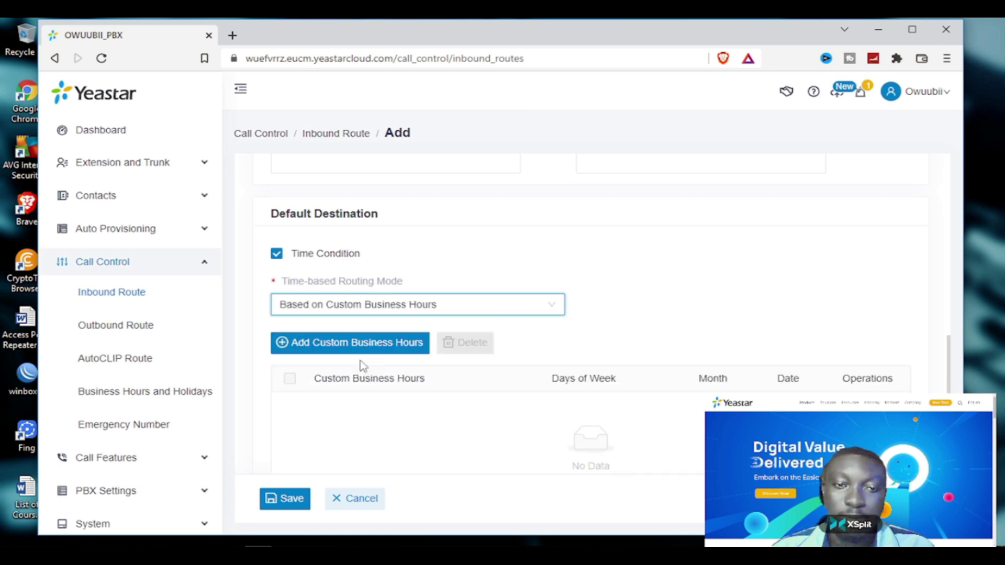
scroll(294, 278, down, 3)
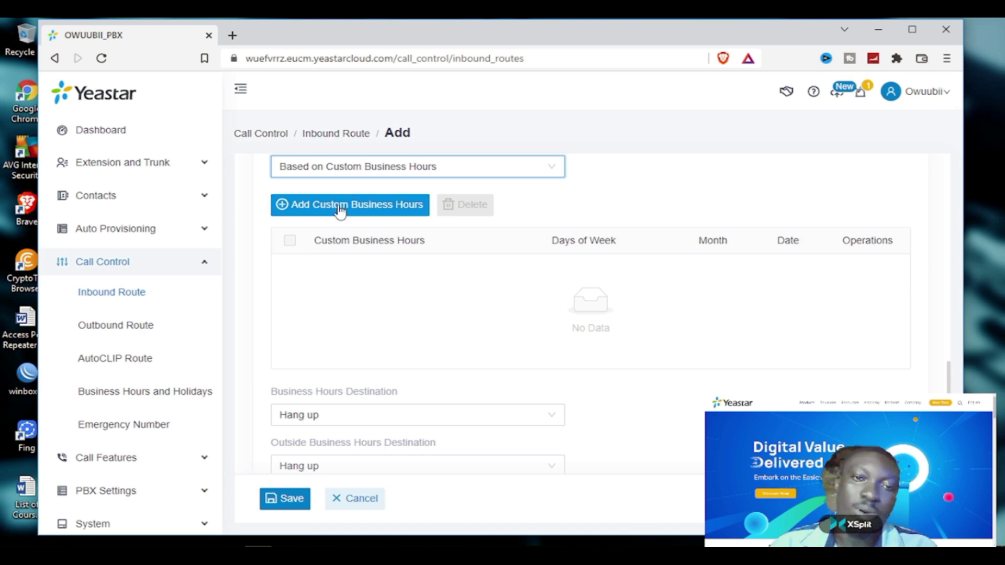
click(408, 166)
click(413, 190)
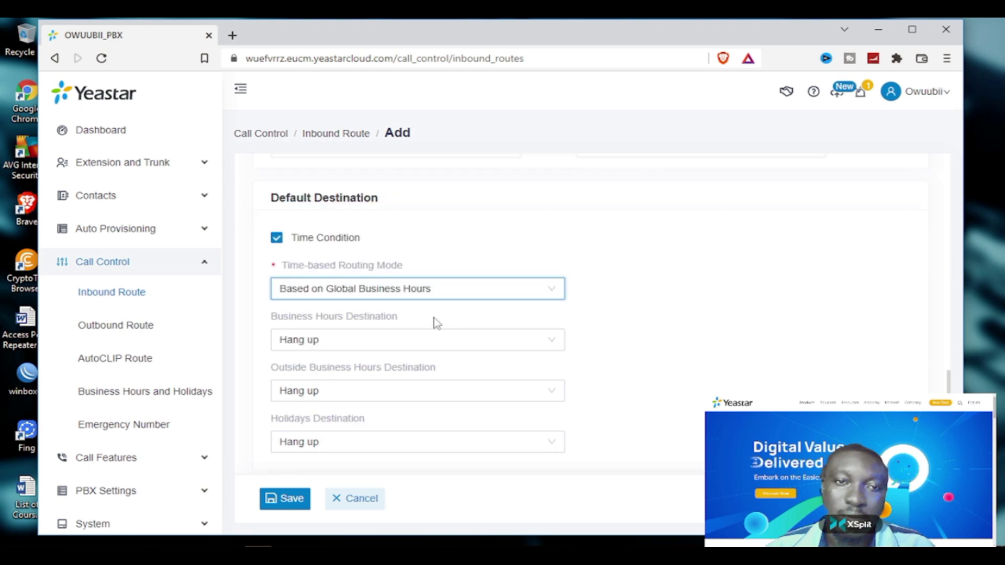
click(276, 238)
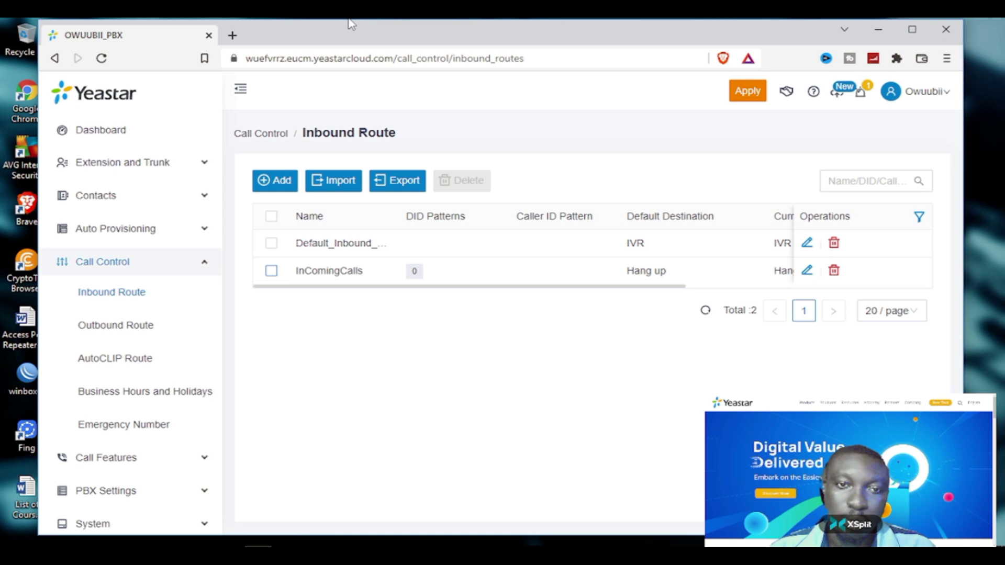
Step: Open Default_Inbound_Route's edit page and look over its settings
click(807, 242)
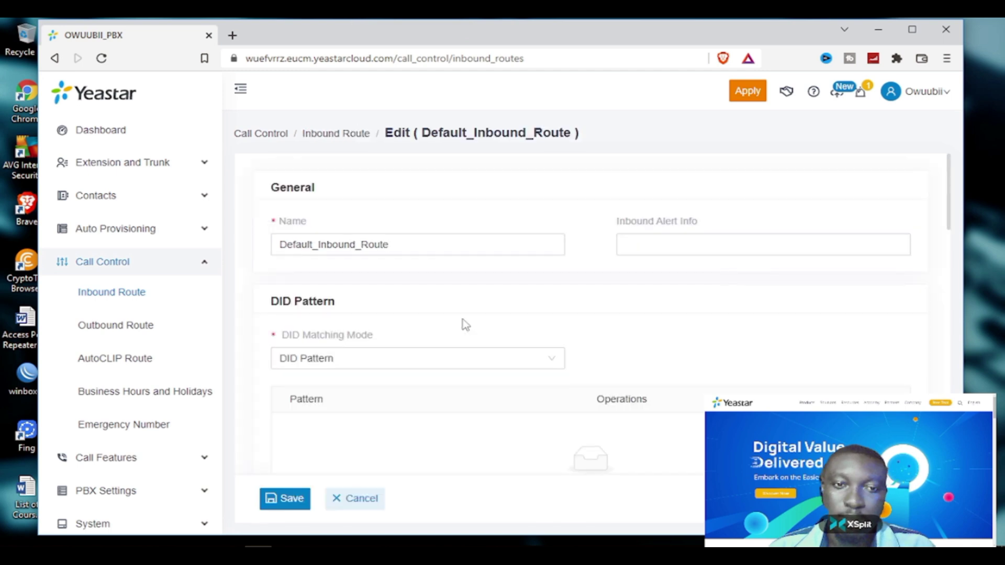
scroll(450, 332, down, 3)
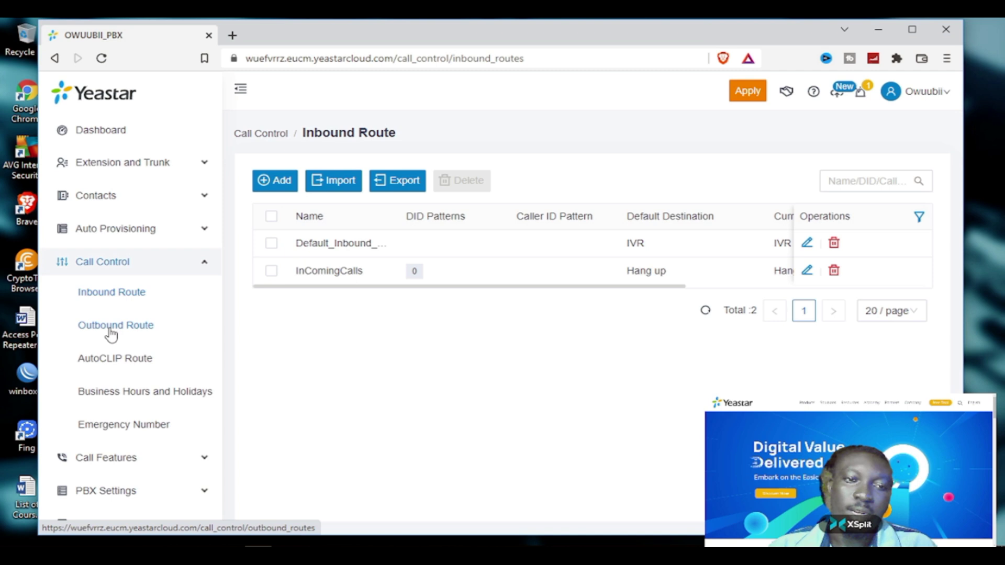
Step: In Outbound Route, discard a new route form and open Default_Outbound_Route for editing
click(110, 331)
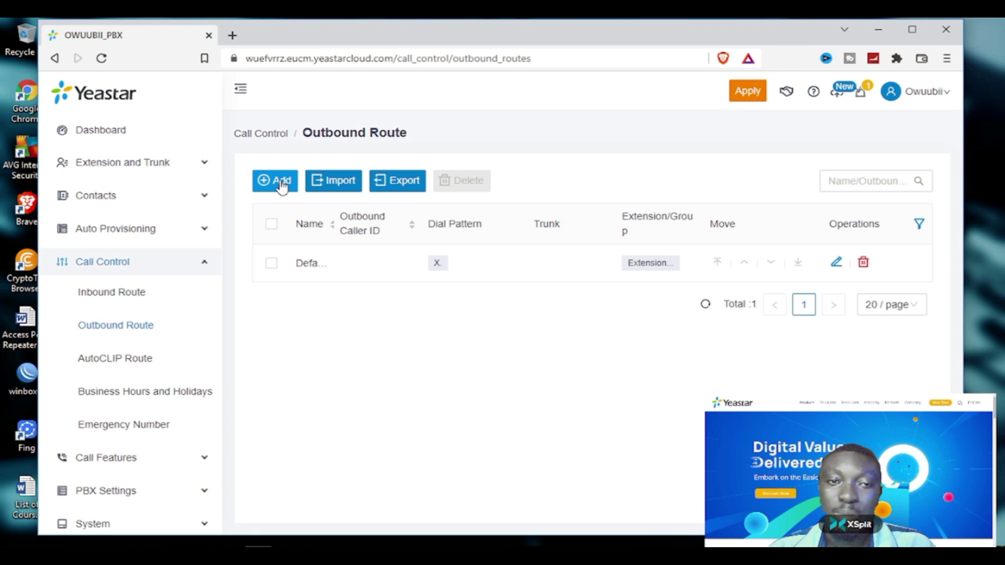
click(282, 185)
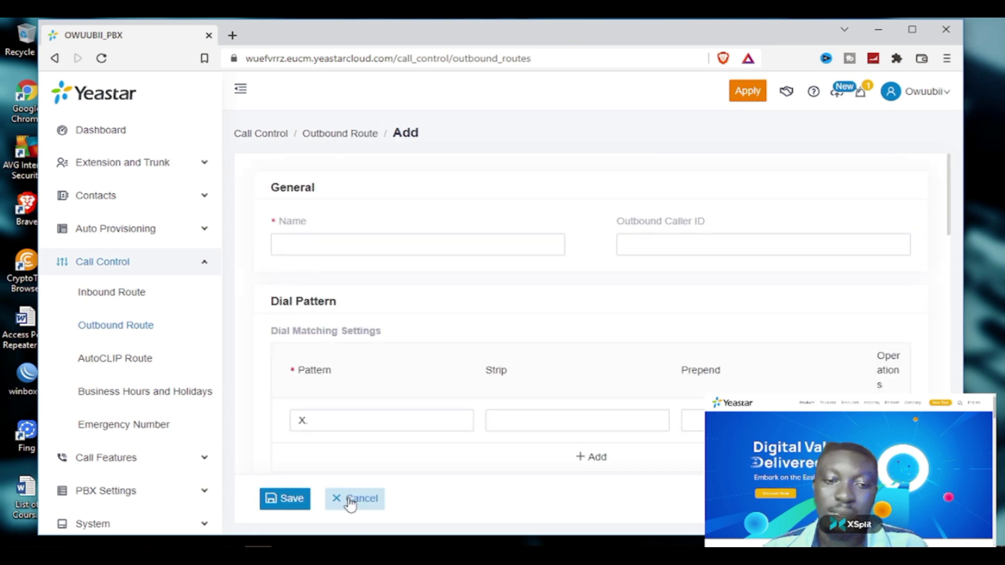
click(350, 501)
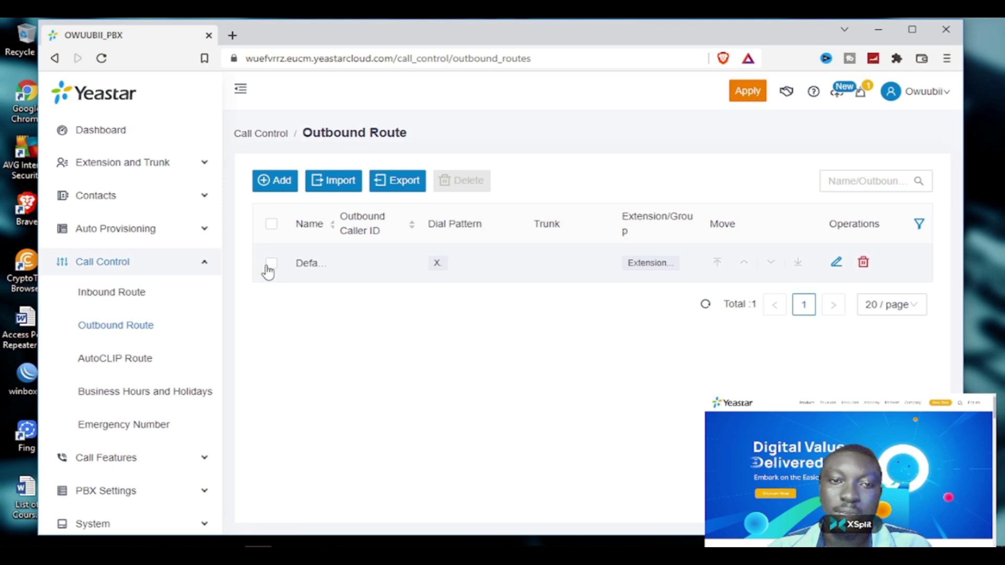
click(836, 262)
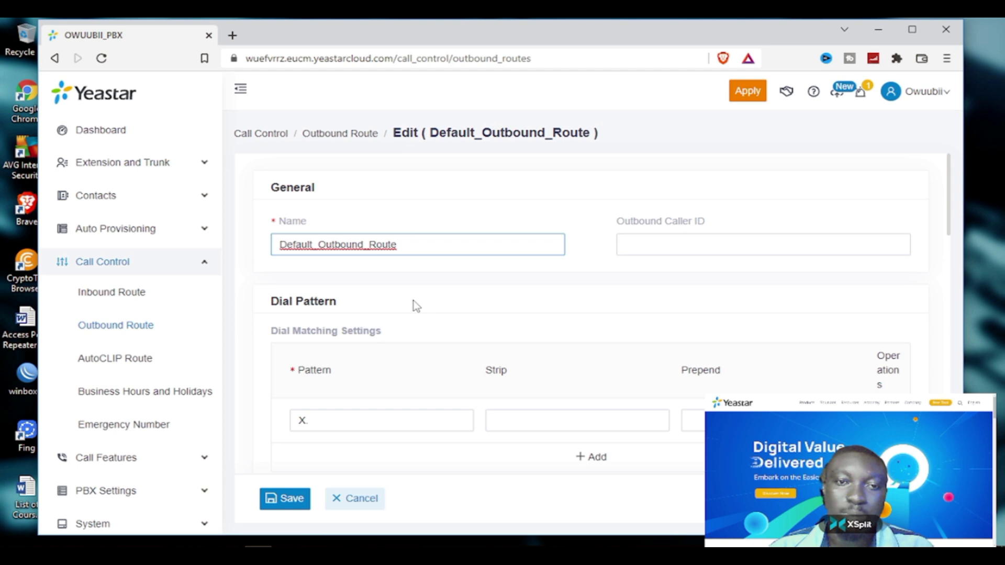
scroll(413, 301, down, 3)
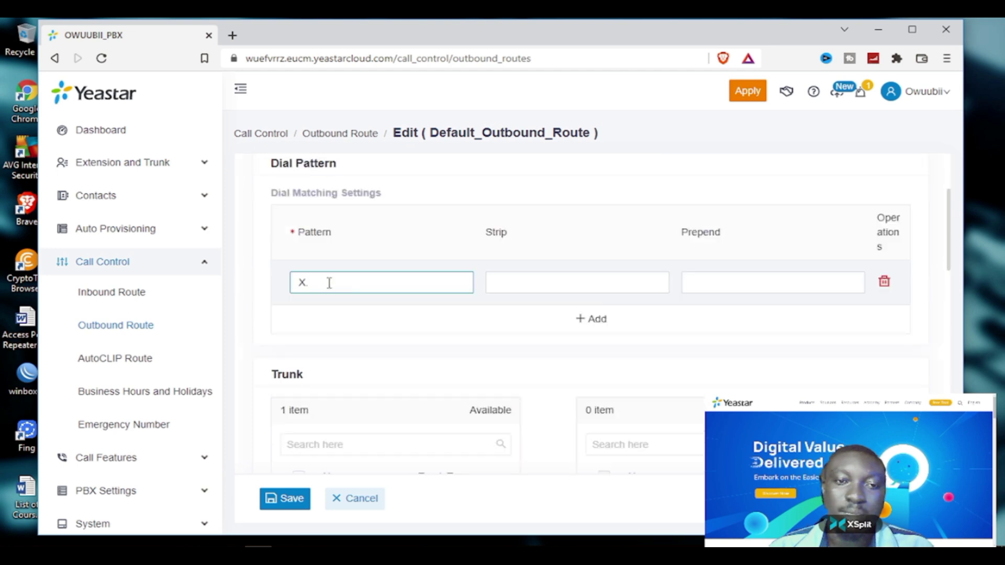
Step: Move IP_Trunk from the Available trunks to the Selected trunks of Default_Outbound_Route
click(358, 278)
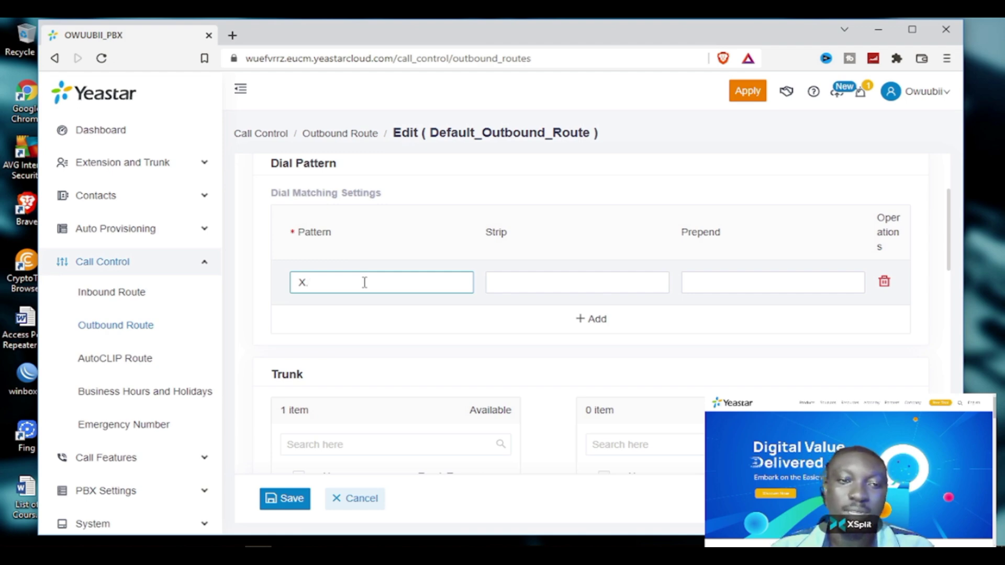
scroll(366, 293, down, 3)
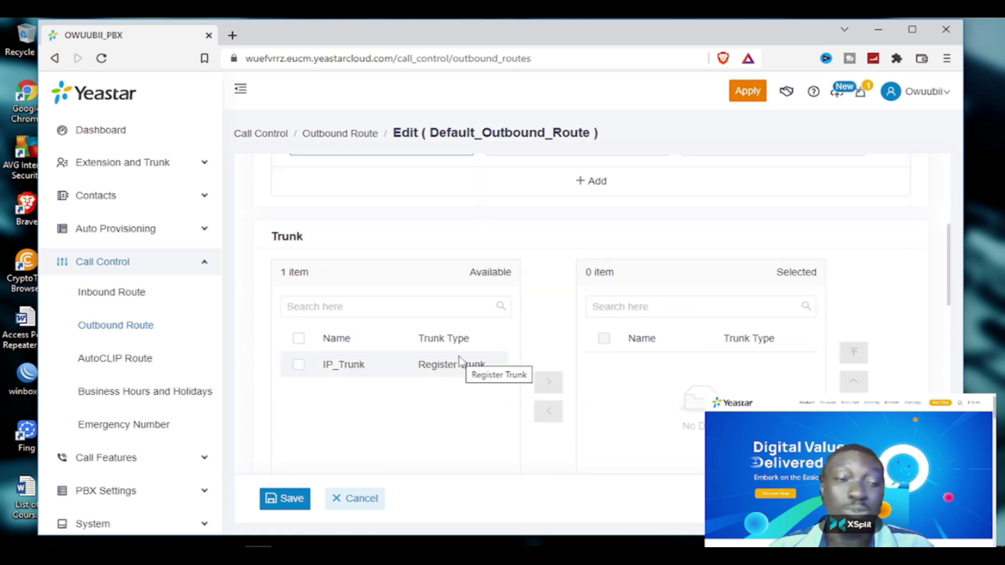
scroll(466, 353, up, 4)
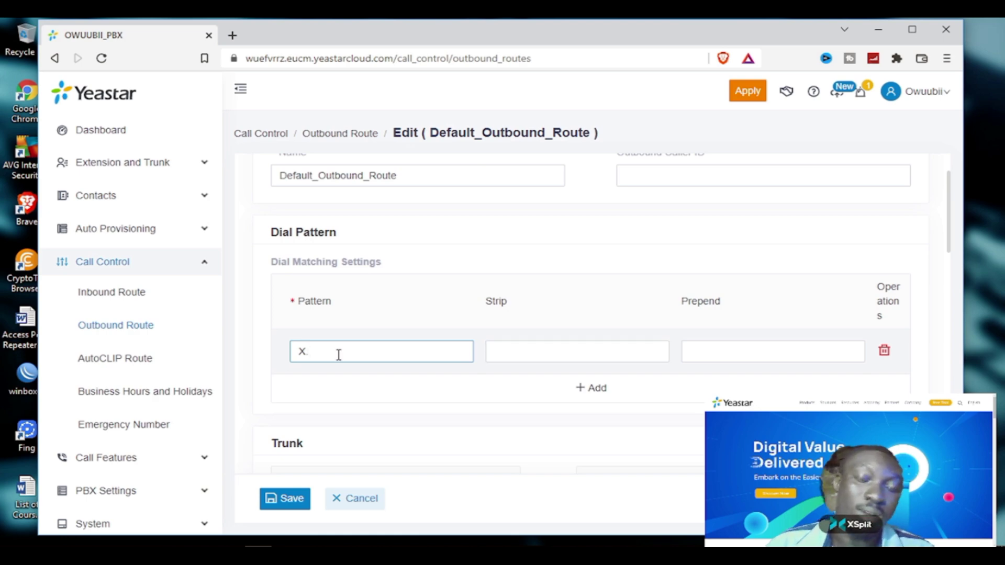
scroll(337, 355, down, 2)
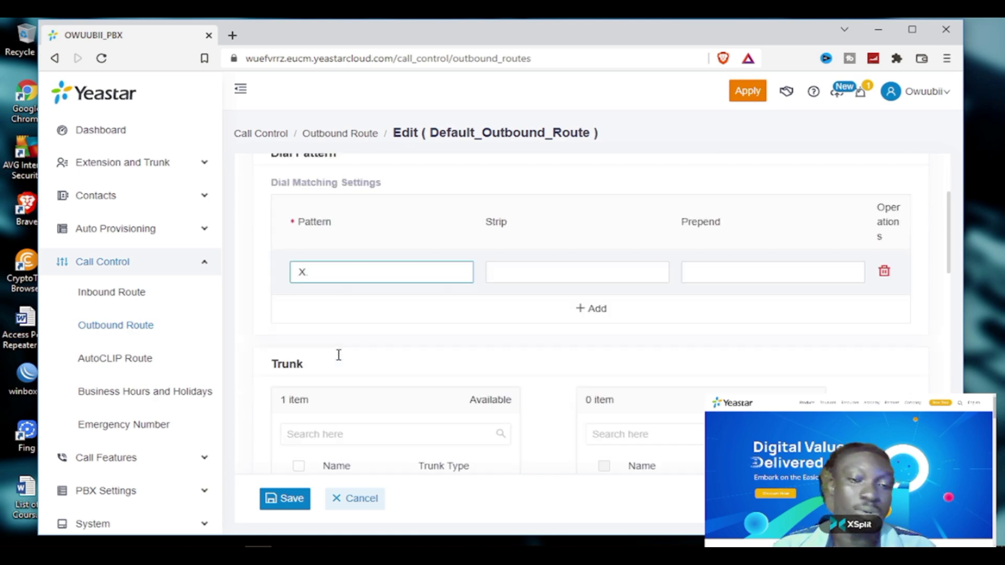
scroll(338, 355, down, 2)
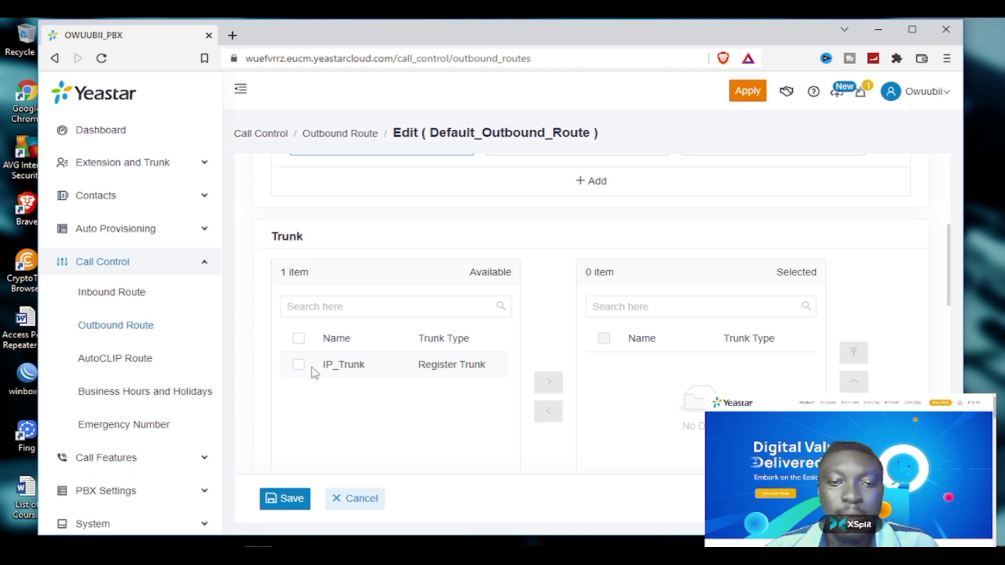
click(299, 366)
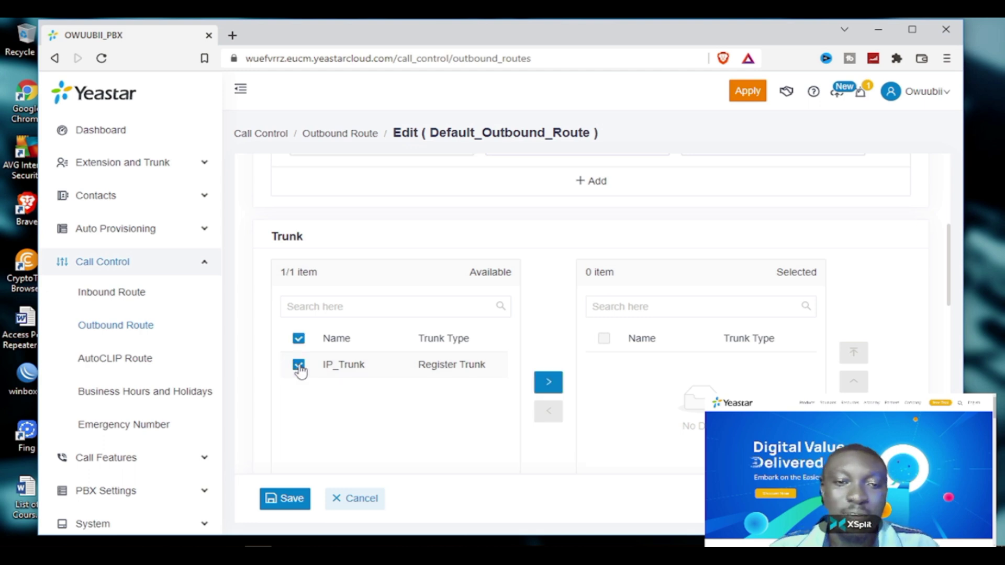
click(551, 386)
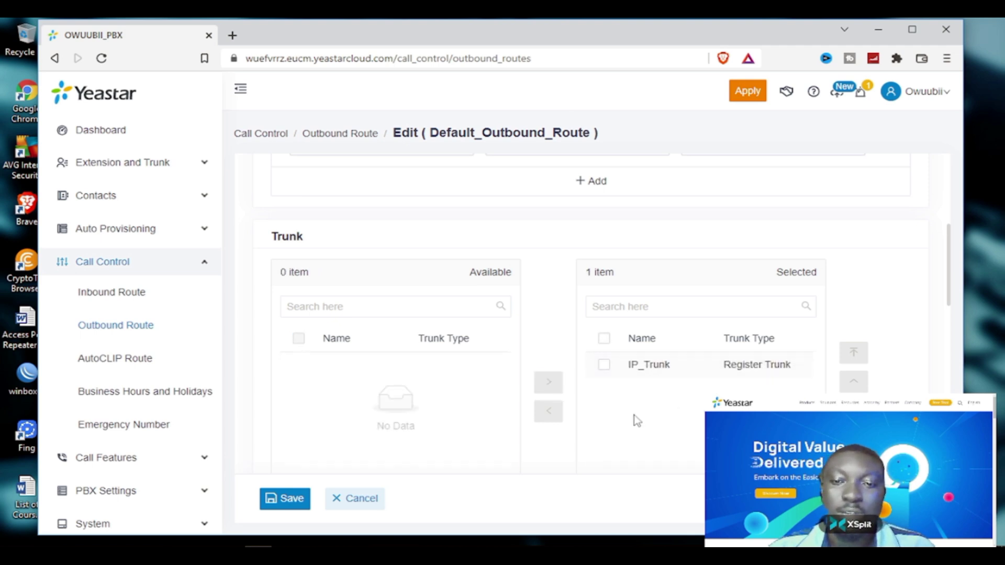
scroll(636, 420, down, 2)
scroll(591, 417, down, 2)
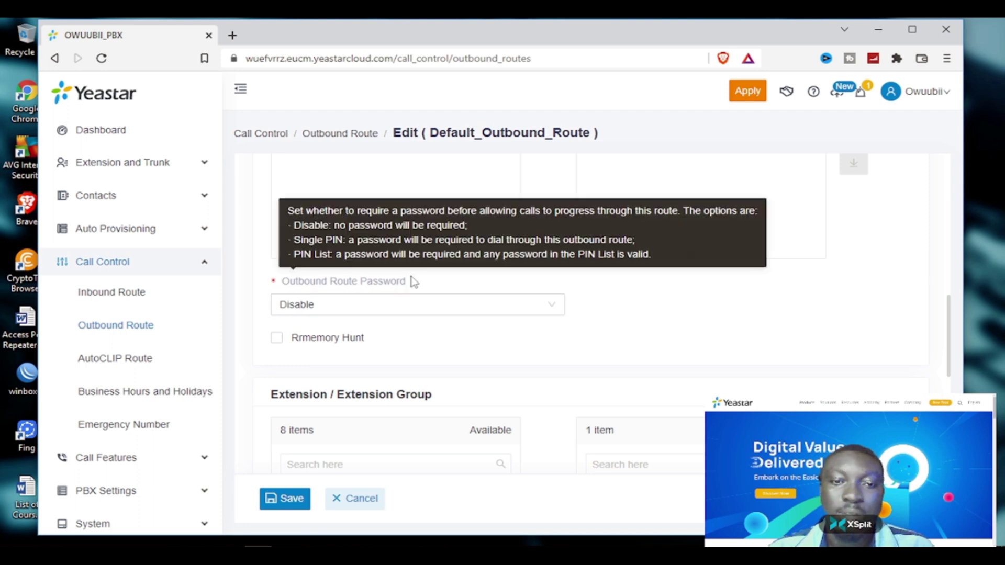
click(386, 312)
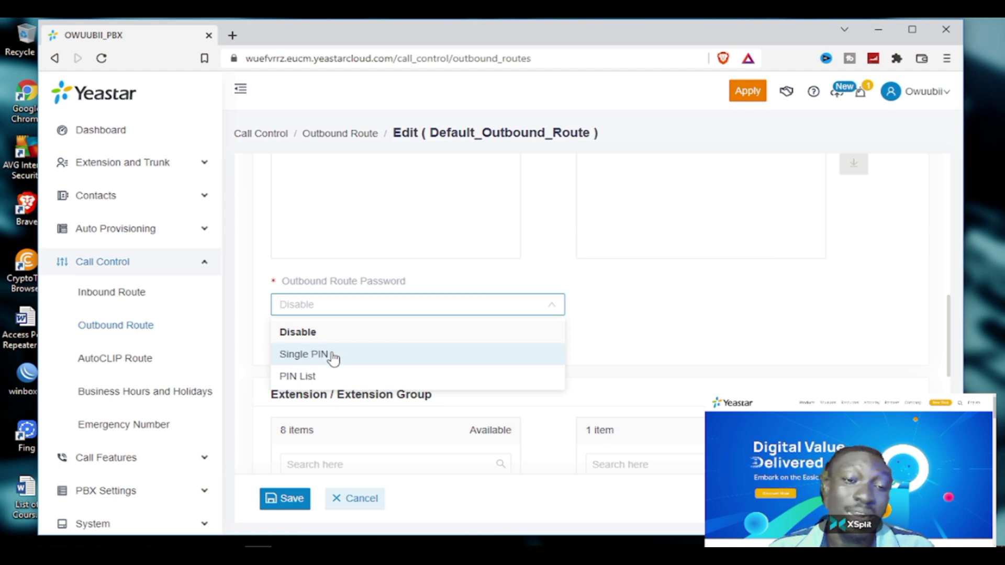
click(594, 300)
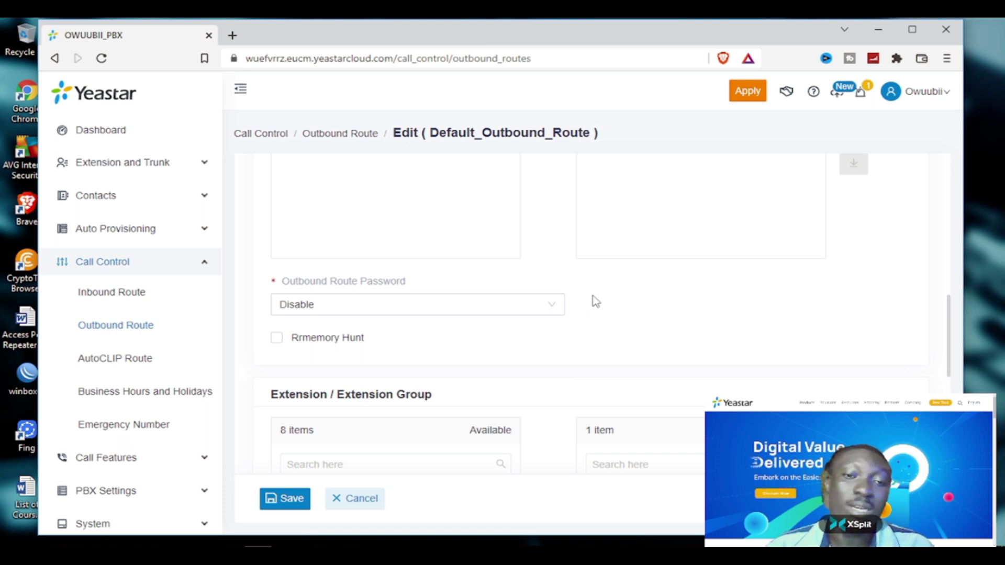
scroll(595, 302, down, 2)
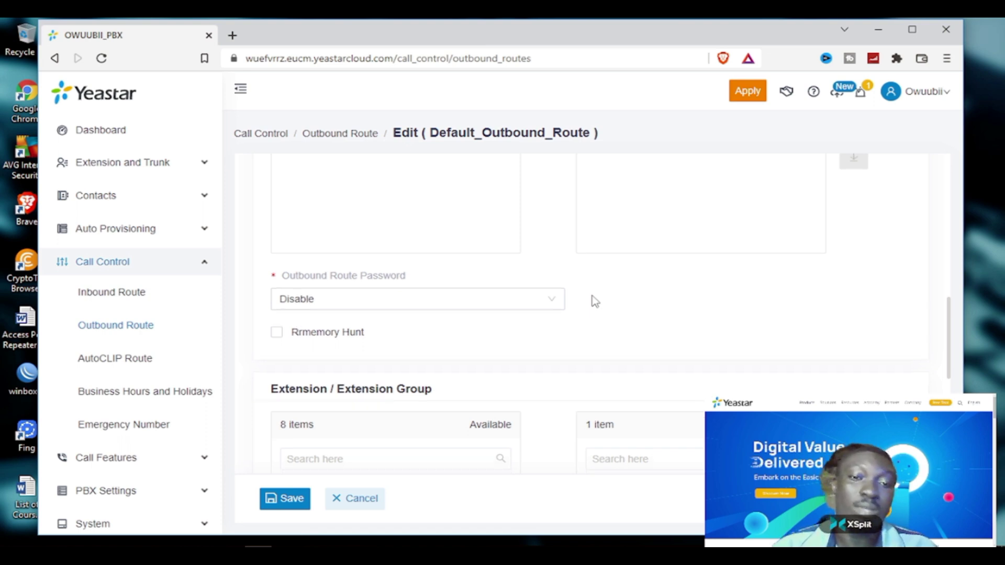
scroll(594, 301, down, 2)
scroll(570, 314, down, 2)
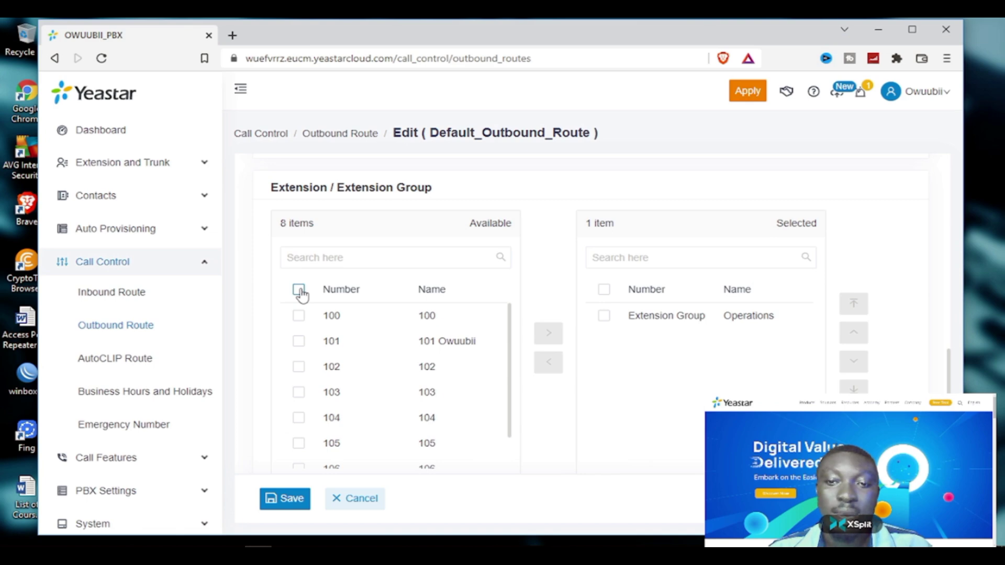
Step: Move extensions 101, 102, 103 and 104 into the route's Selected extensions list
click(298, 341)
click(298, 367)
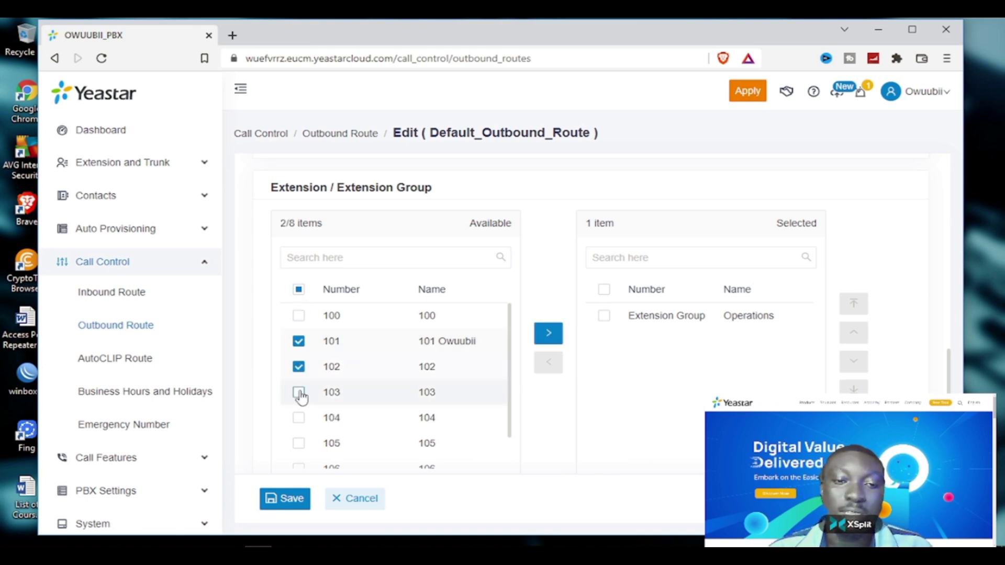
click(300, 393)
click(298, 421)
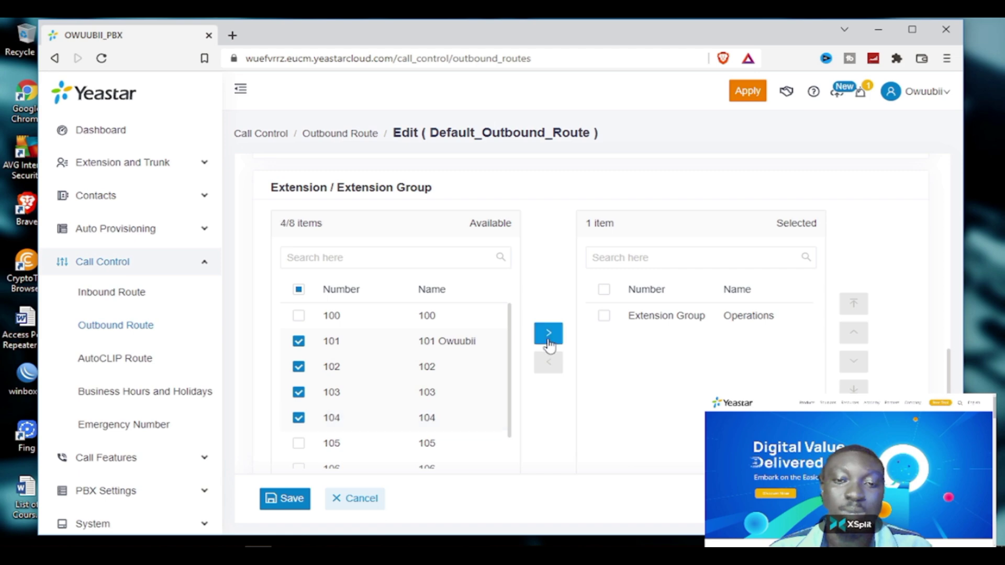
click(548, 335)
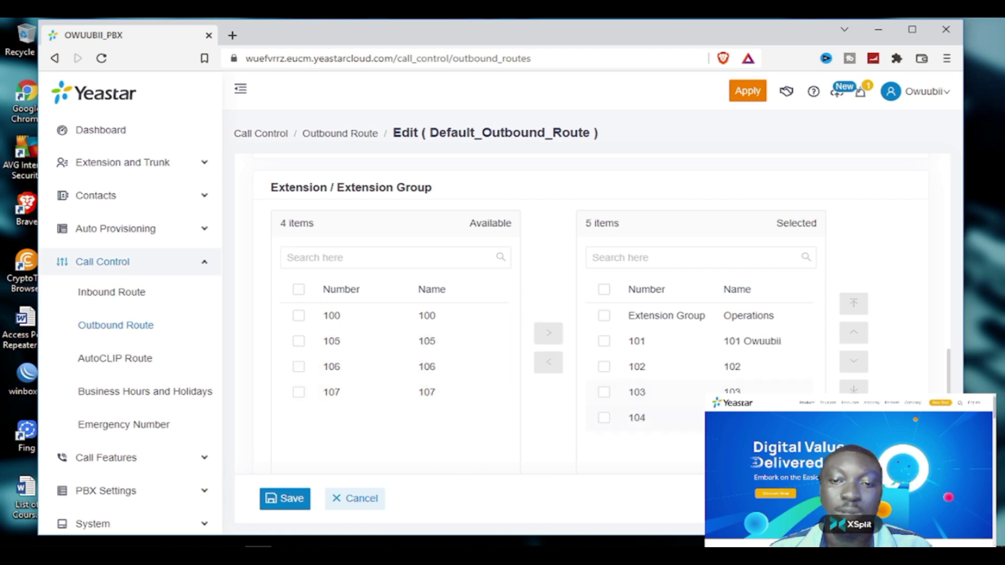
scroll(329, 422, down, 3)
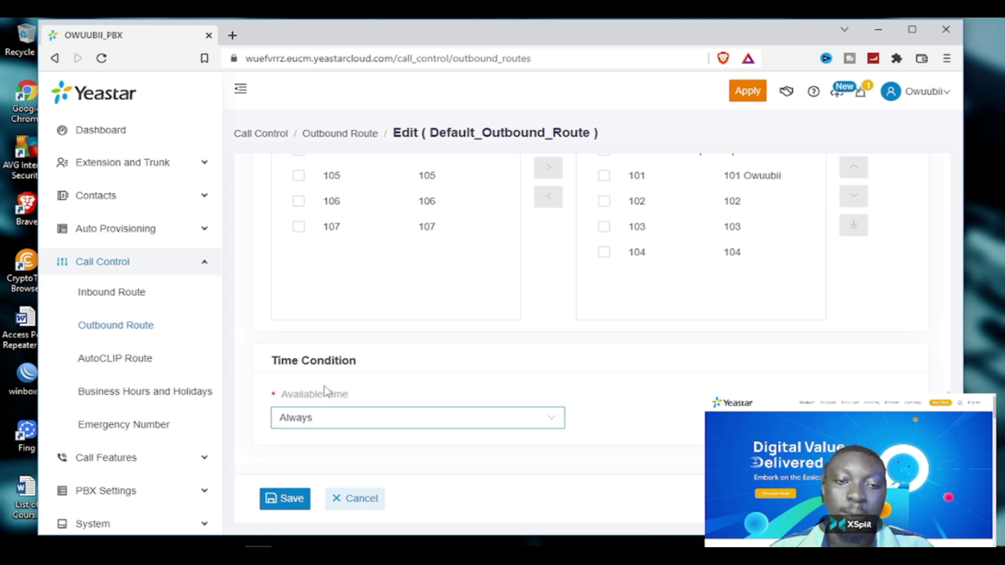
click(316, 430)
Step: Keep Available Time as Always and save Default_Outbound_Route
click(413, 419)
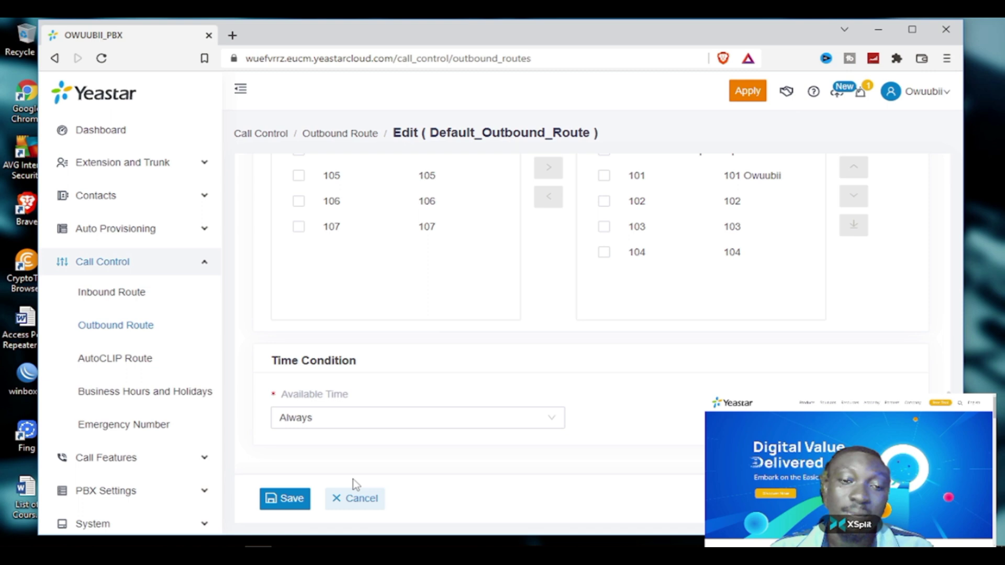
click(295, 502)
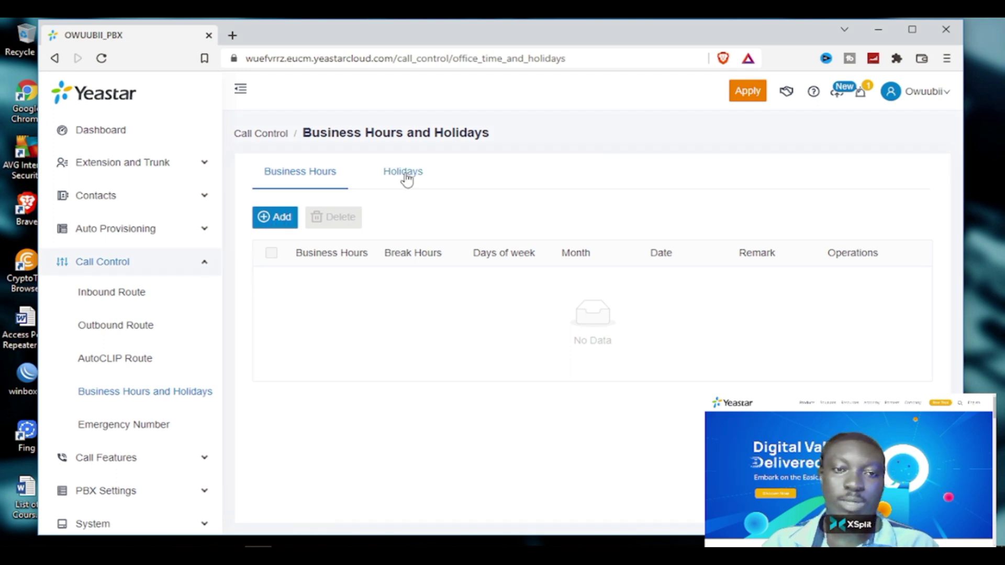
Step: Start a new business hours entry on the Business Hours tab
click(277, 217)
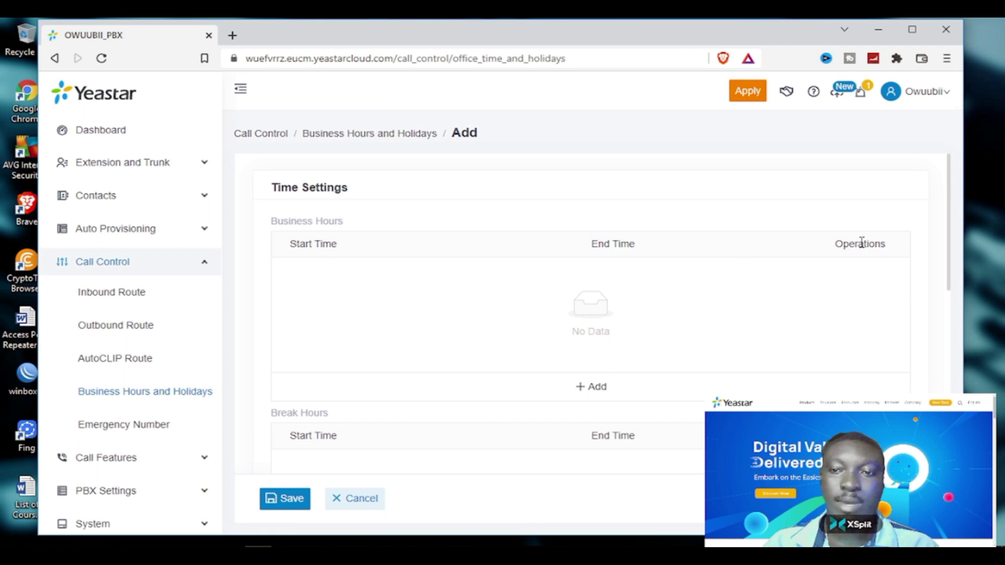
Step: Add a business hours time row running from 08:00 to 16:00
scroll(602, 394, down, 3)
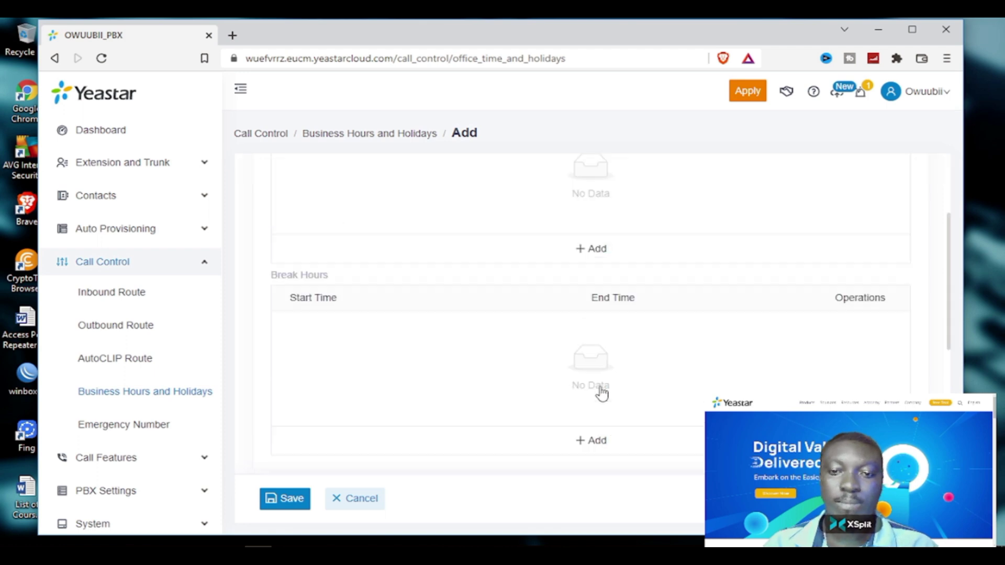
scroll(600, 388, down, 5)
scroll(598, 379, up, 8)
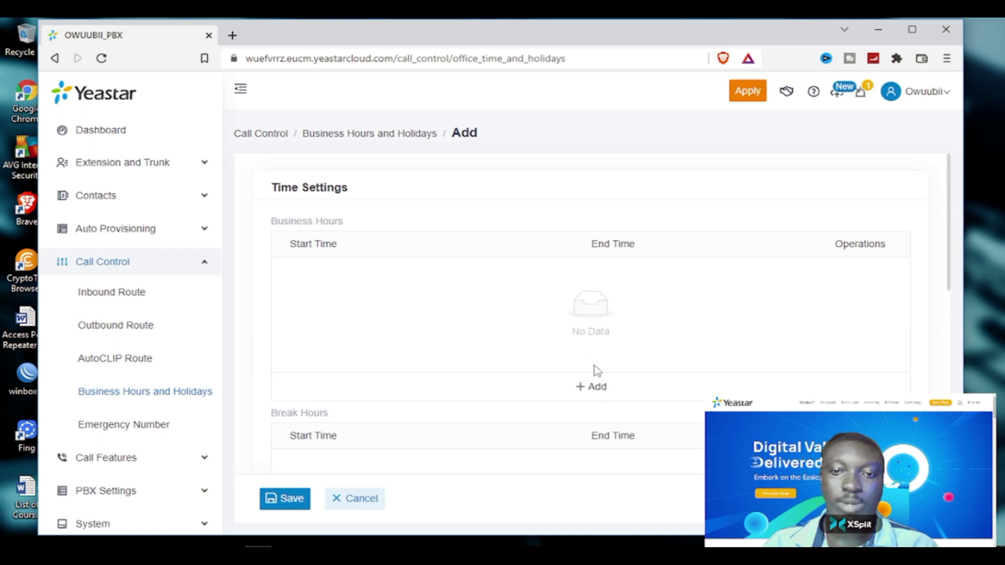
click(595, 382)
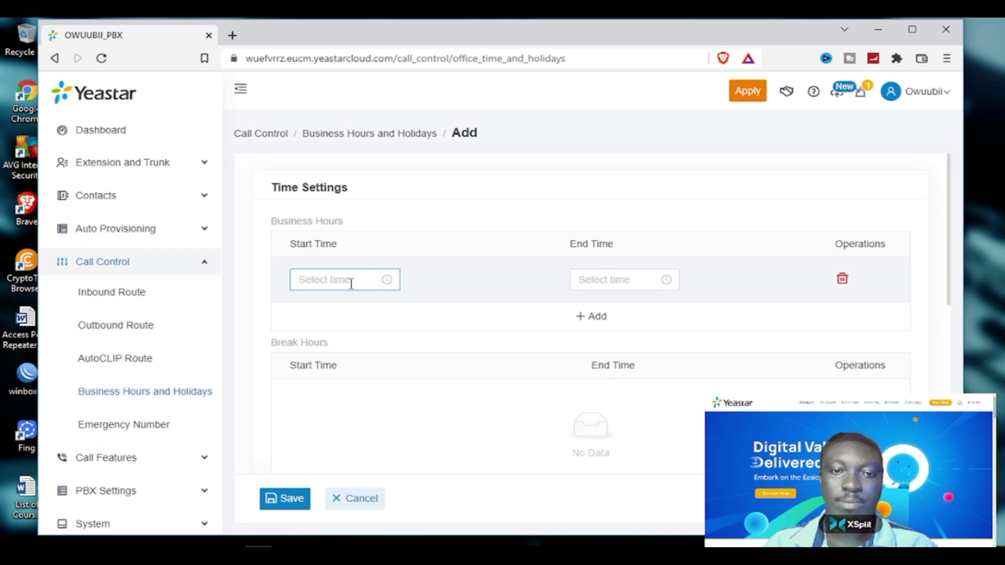
click(350, 284)
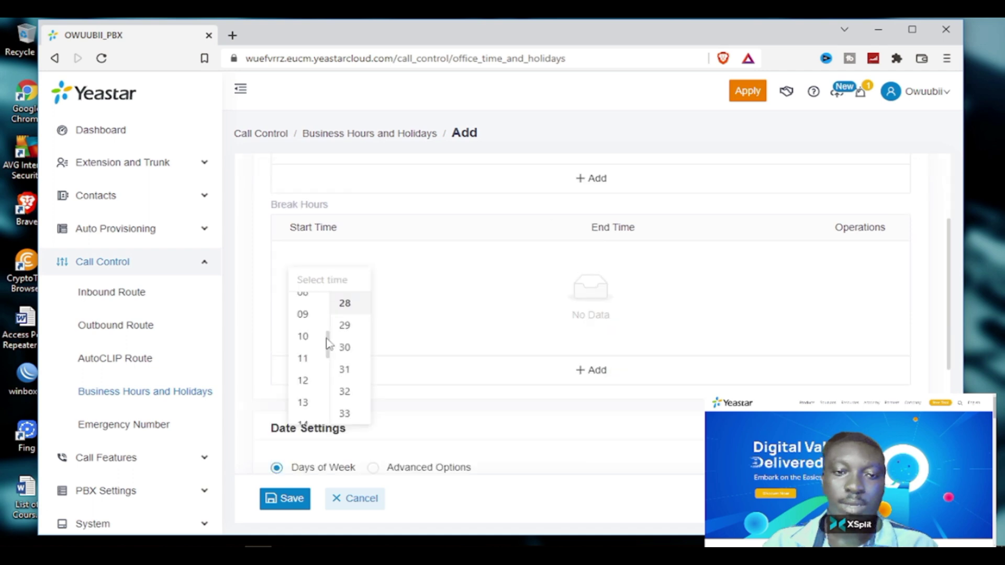
click(340, 304)
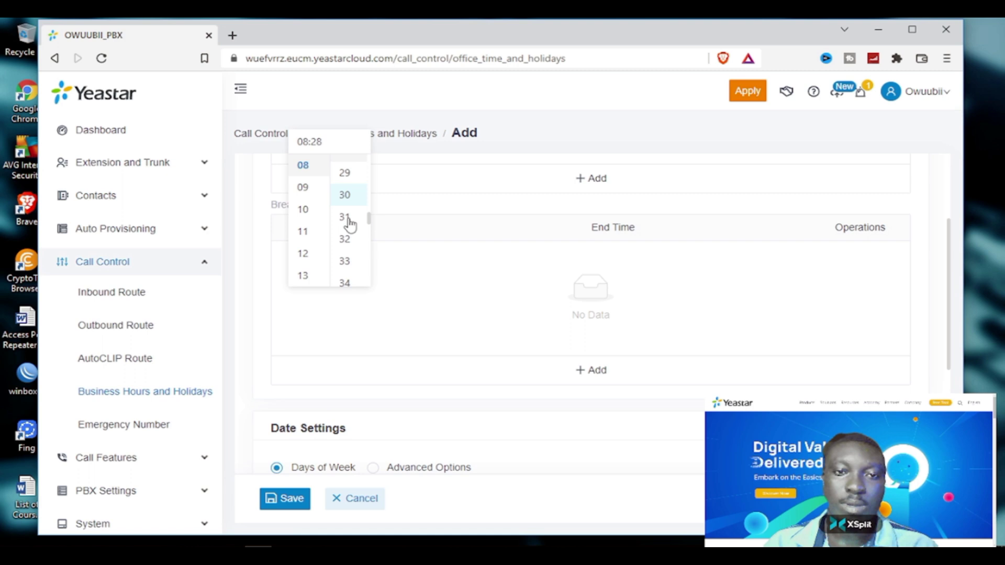
scroll(349, 209, up, 10)
click(350, 171)
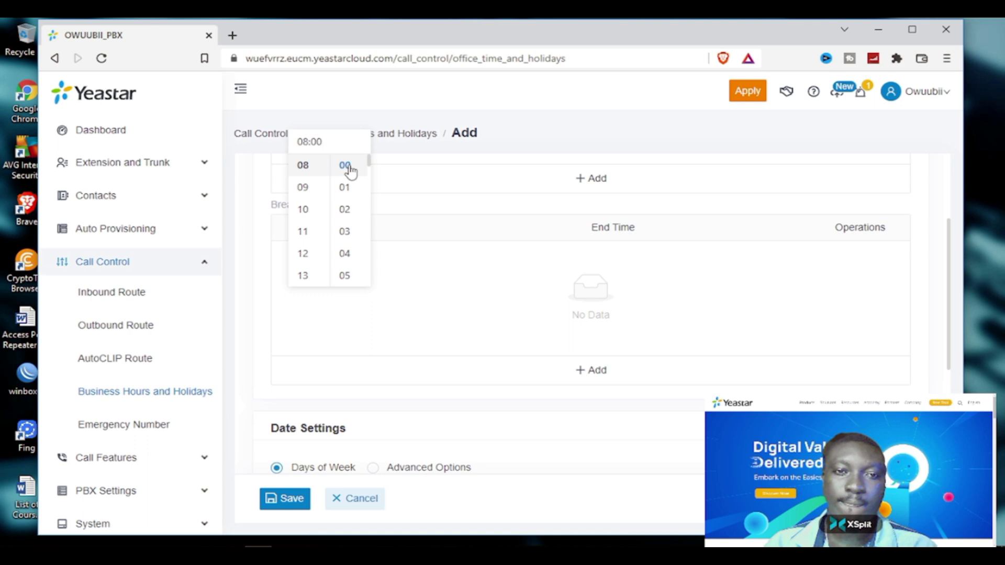
scroll(473, 190, up, 1)
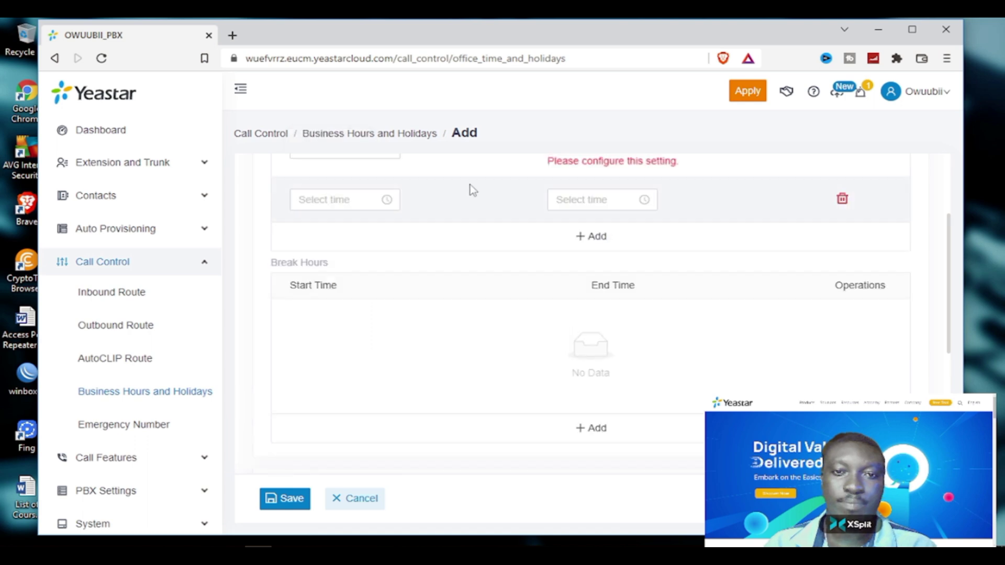
scroll(473, 190, up, 2)
click(602, 282)
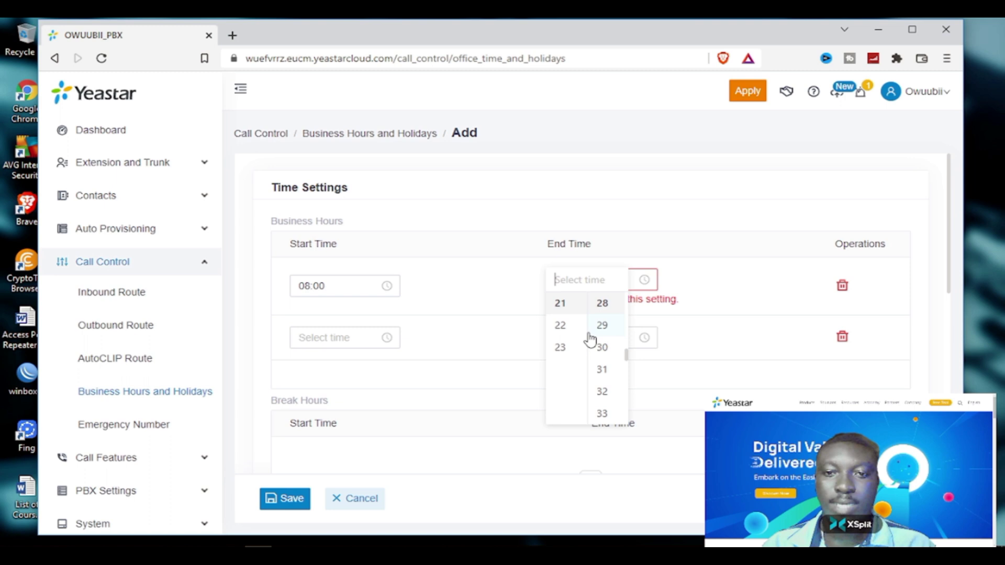
scroll(563, 343, up, 3)
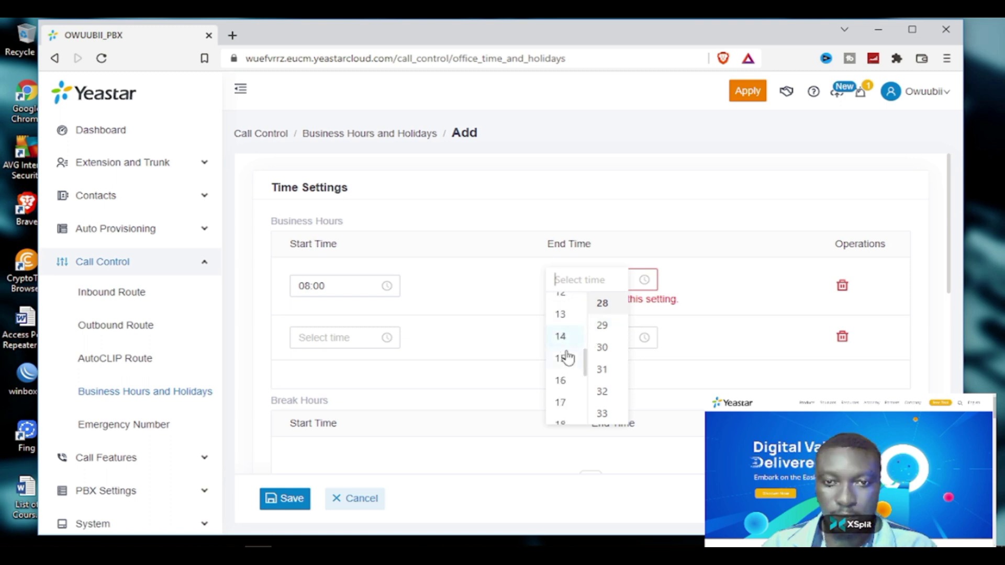
click(561, 380)
scroll(606, 359, up, 5)
scroll(610, 353, up, 2)
click(605, 304)
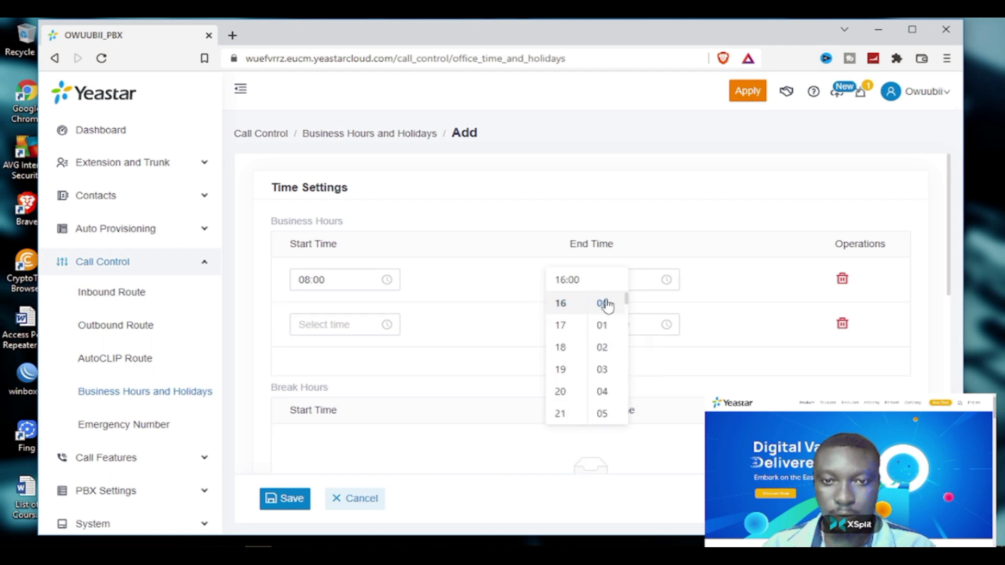
click(461, 314)
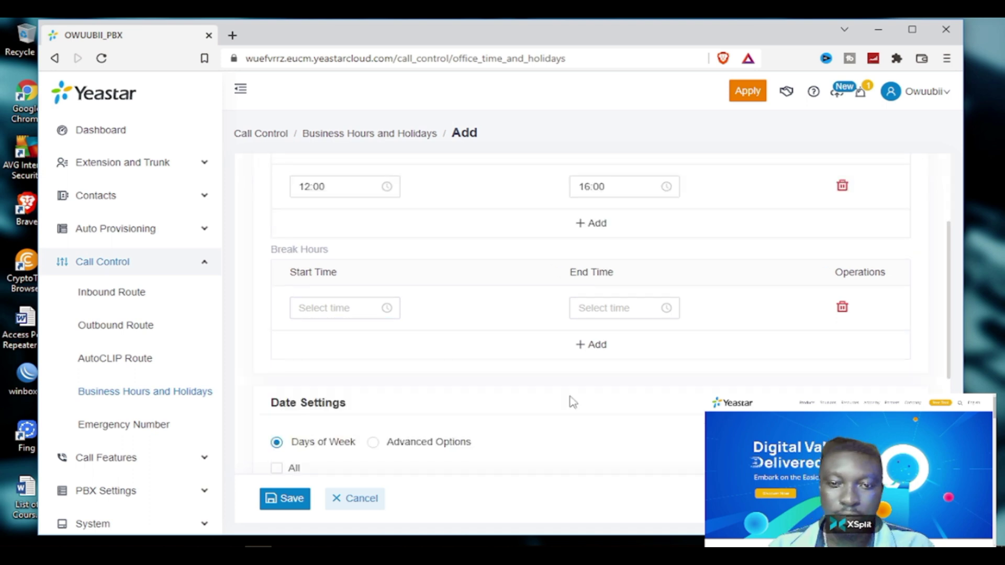
Step: Set the break hours to 12:00–13:00 and delete the extra empty break row
click(325, 309)
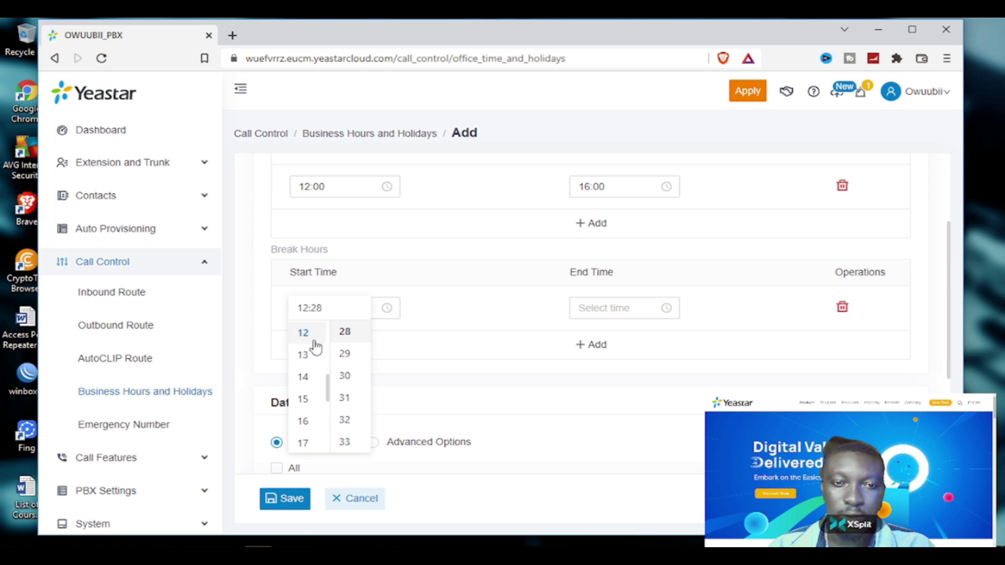
click(315, 341)
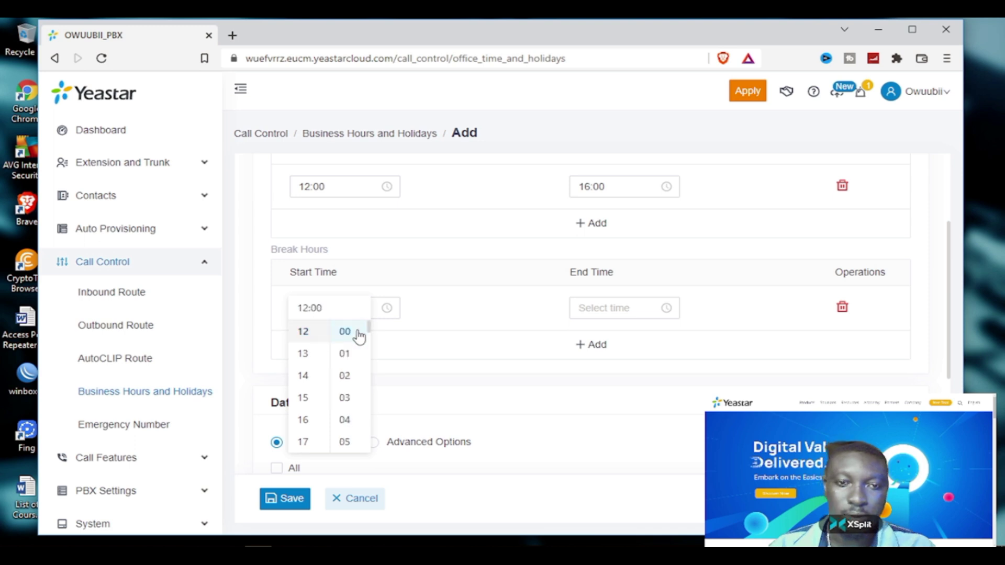
click(589, 309)
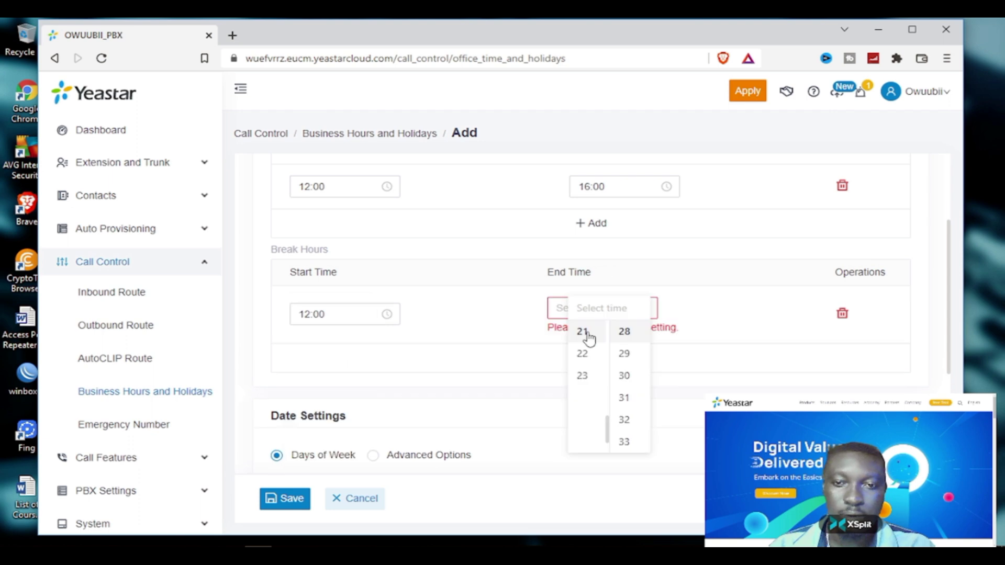
click(589, 335)
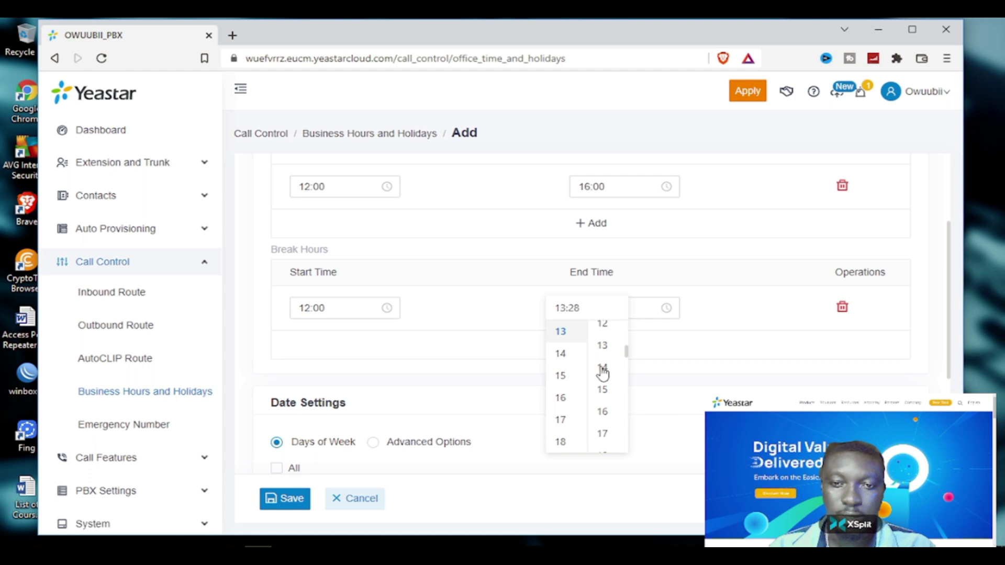
scroll(602, 372, up, 3)
click(603, 331)
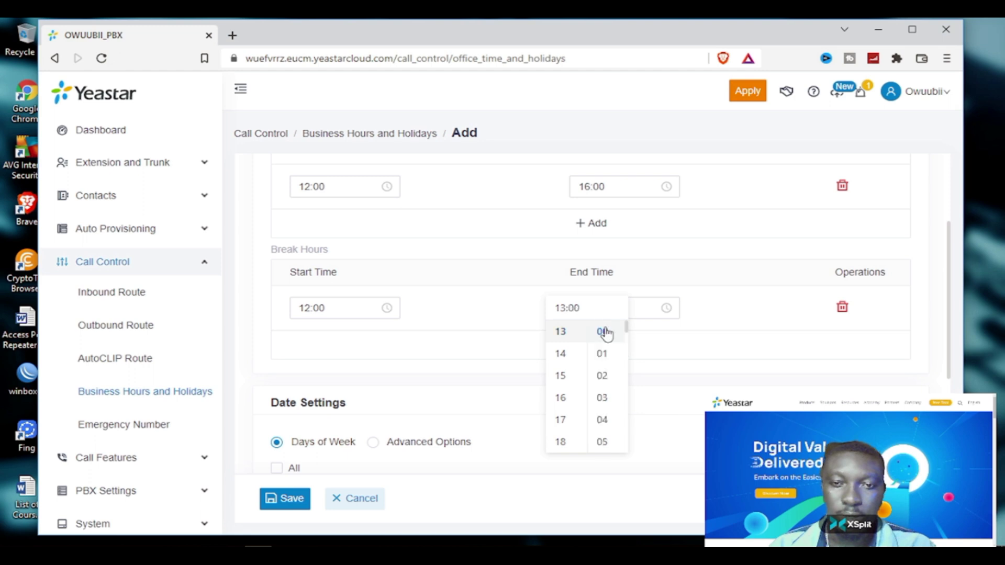
click(681, 345)
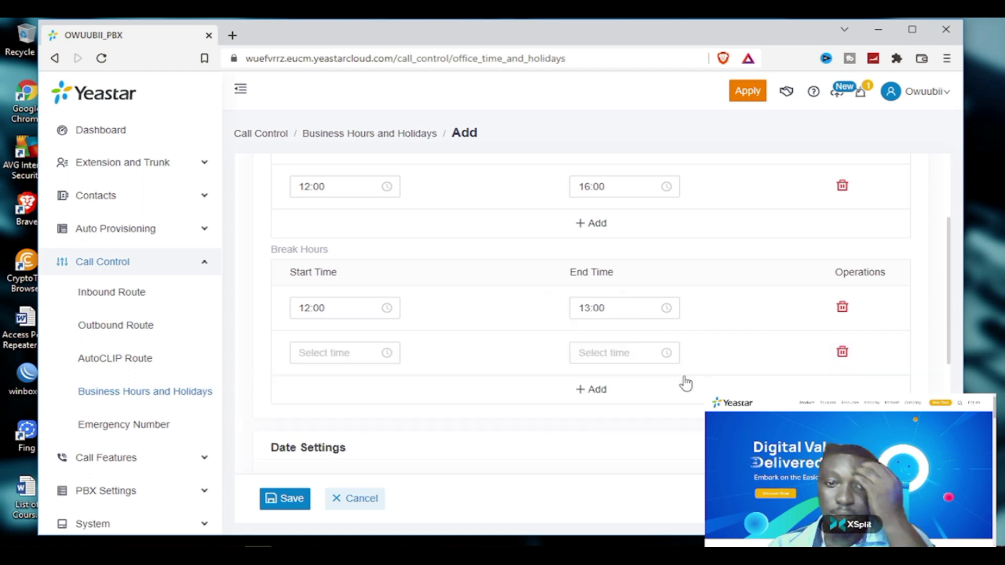
click(842, 352)
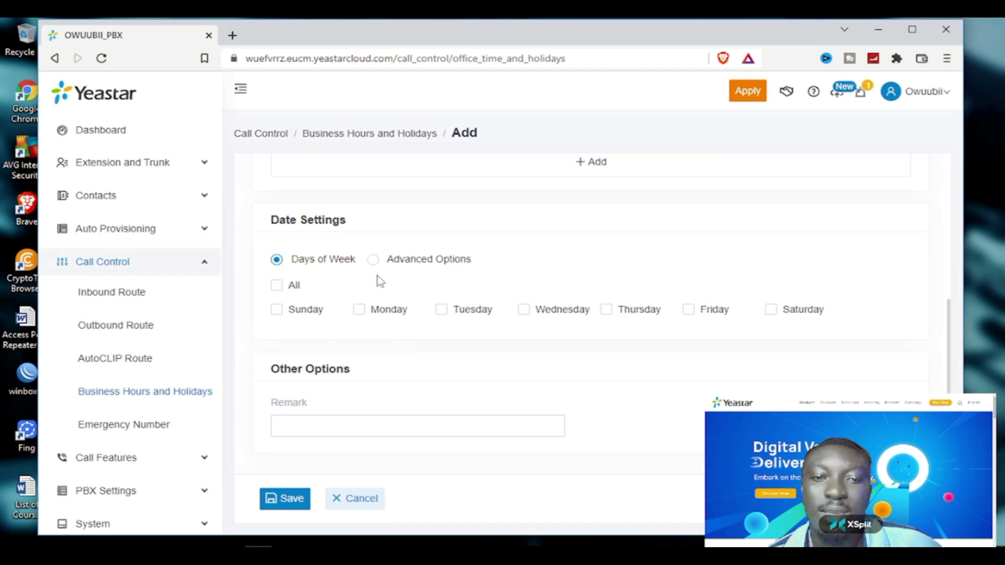
Step: Tick the weekdays from Monday onward and the months from January and August–November
click(358, 310)
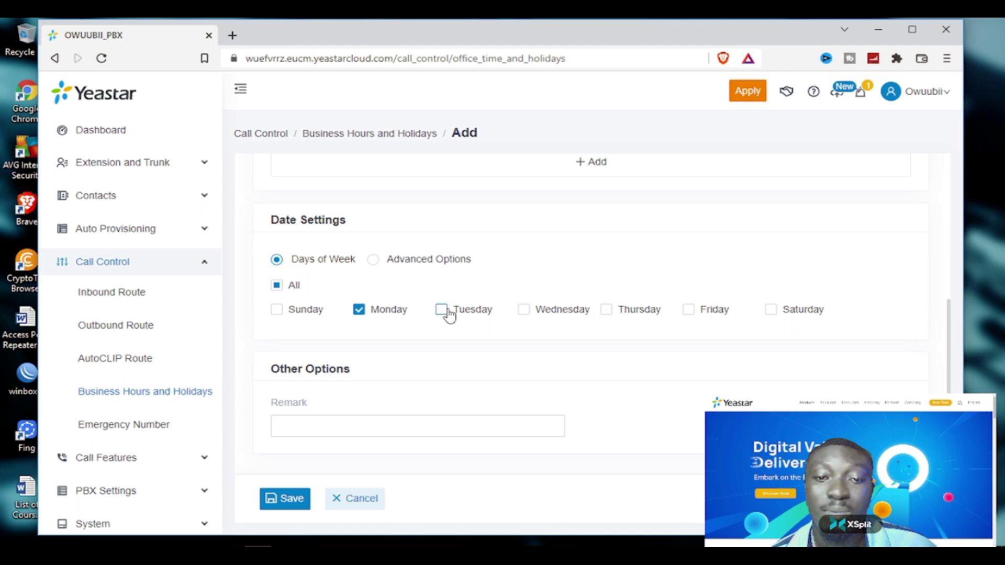
click(442, 309)
click(525, 310)
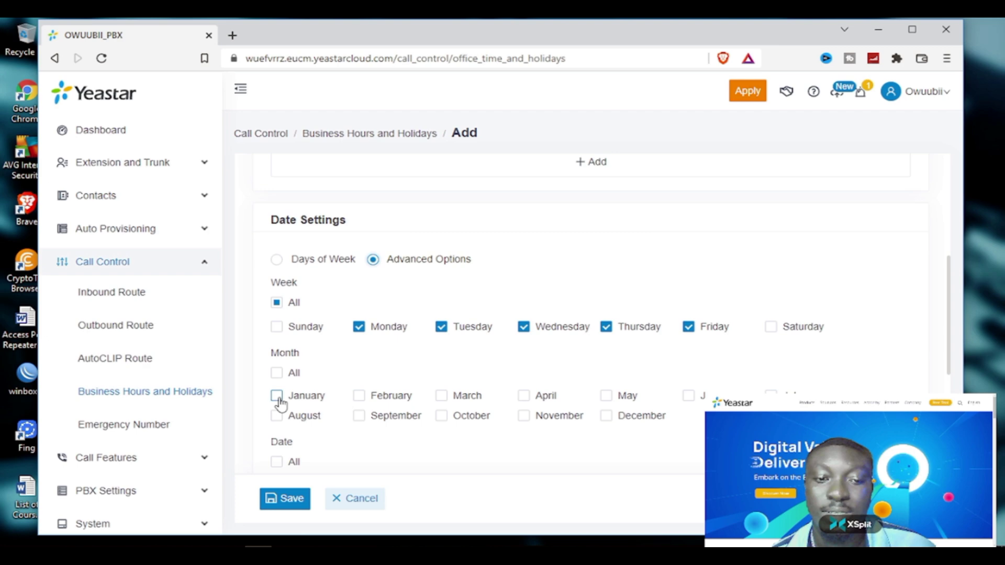
click(276, 396)
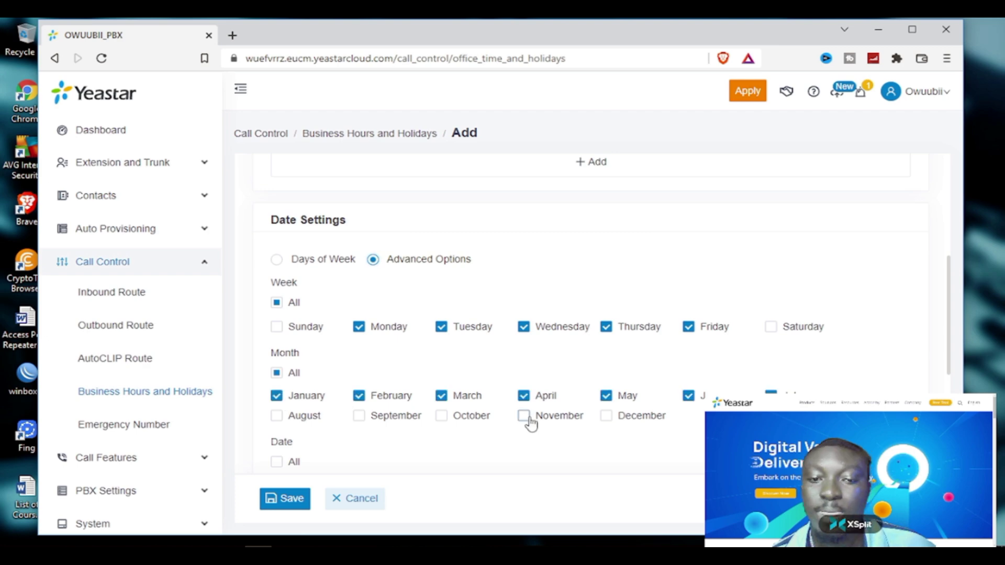
shift+click(524, 416)
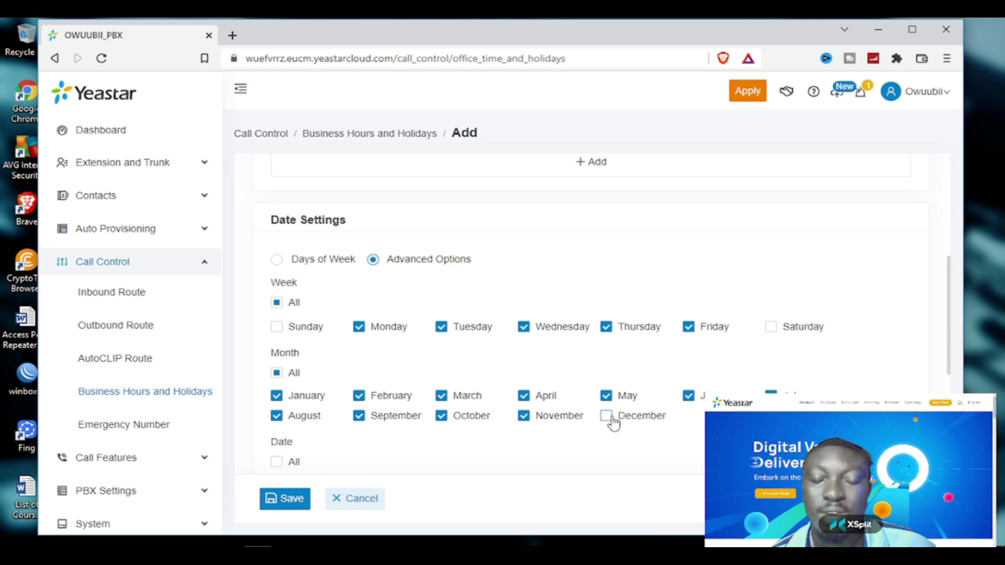
Step: Apply the schedule to all dates, leave the remark blank, and save it
scroll(541, 463, down, 3)
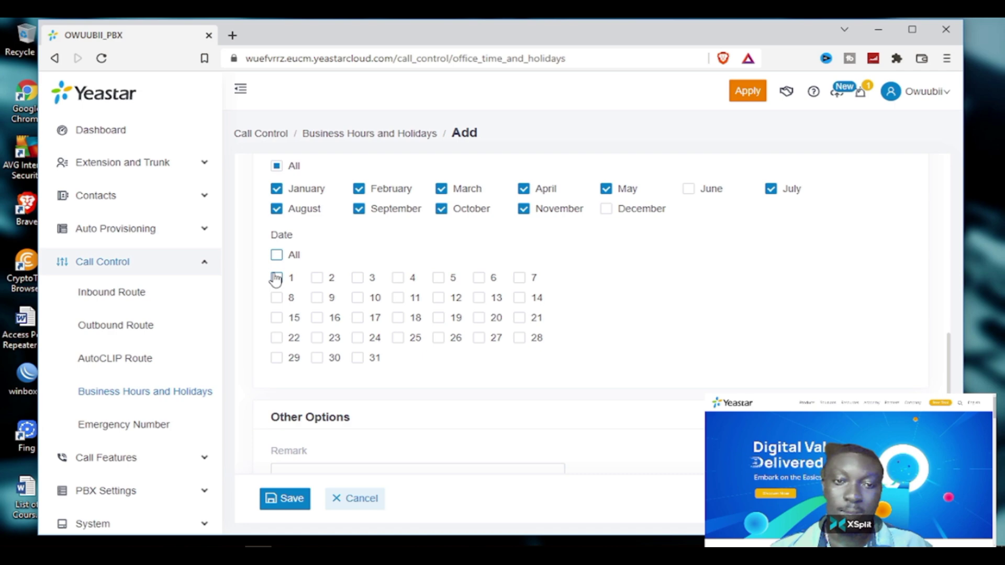
click(276, 255)
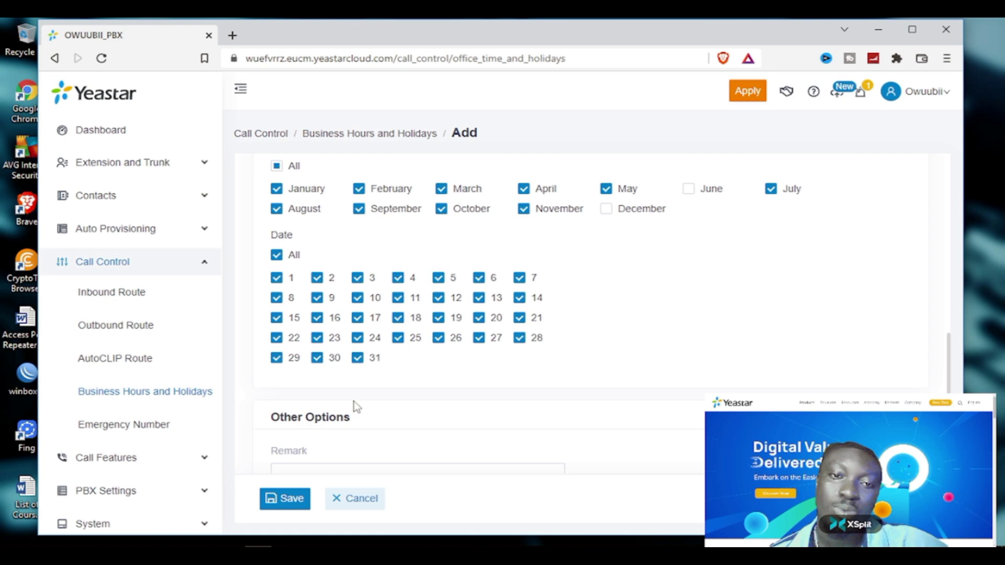
scroll(354, 407, down, 1)
click(308, 408)
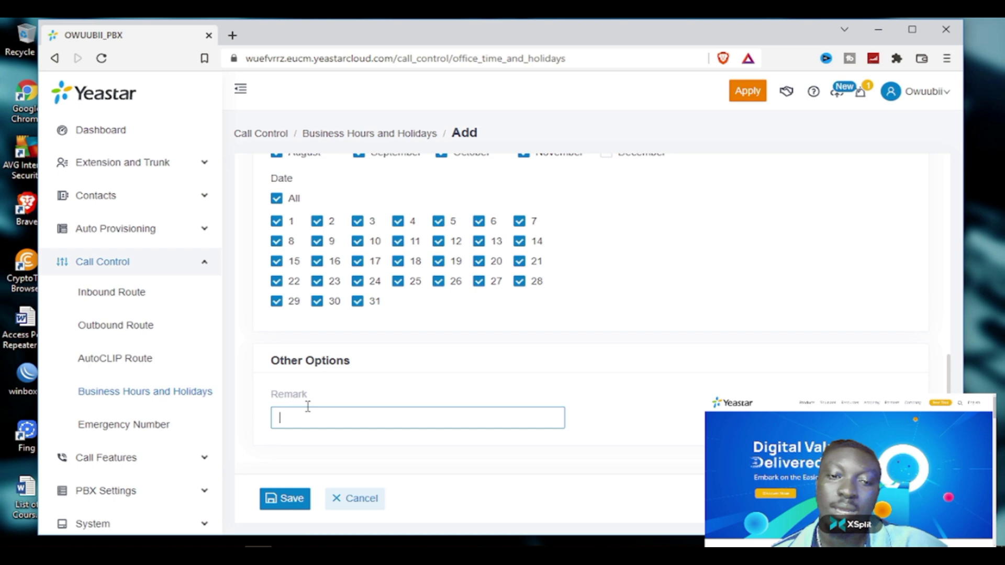
click(447, 314)
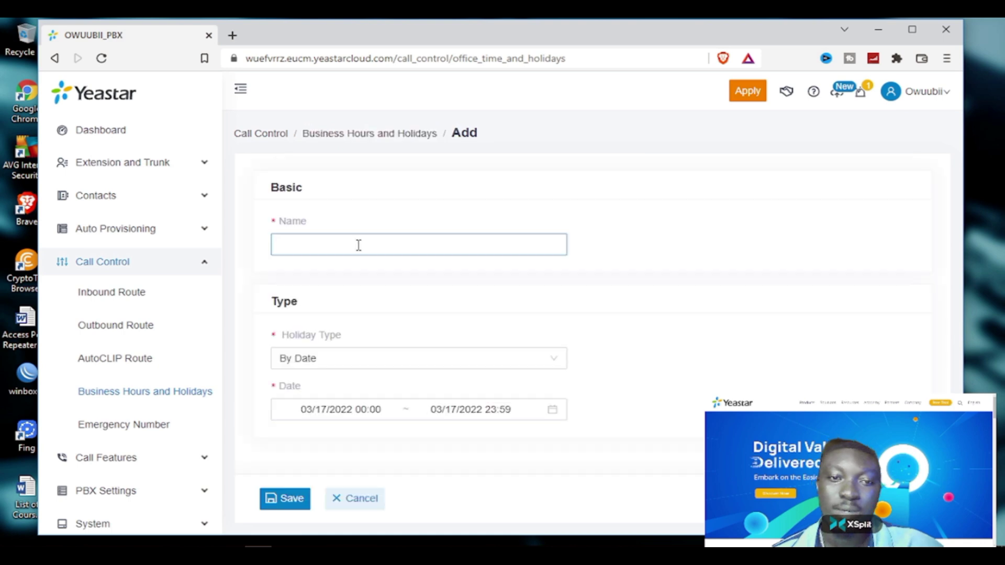
Step: Add holiday 'Christmas' from 12/24/2021 to 01/10/2022, then go to Emergency Number
text(Crhist)
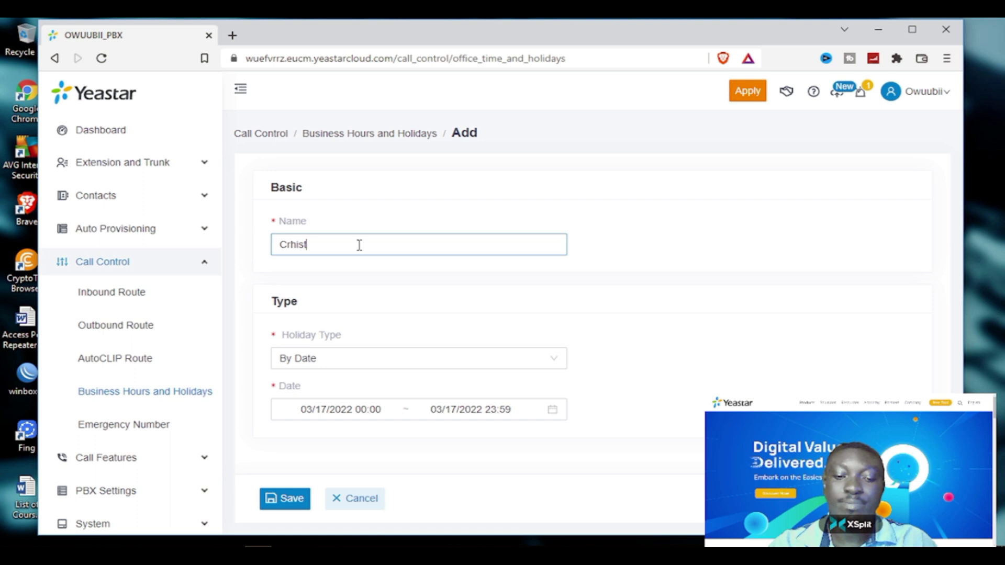
text(mas)
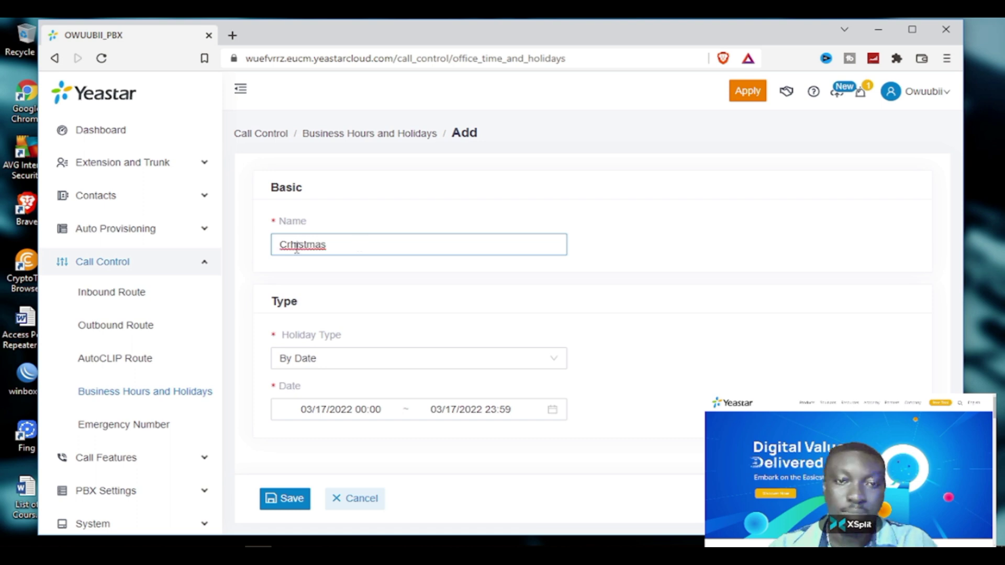
click(296, 249)
key(BackSpace)
key(BackSpace)
text(hr)
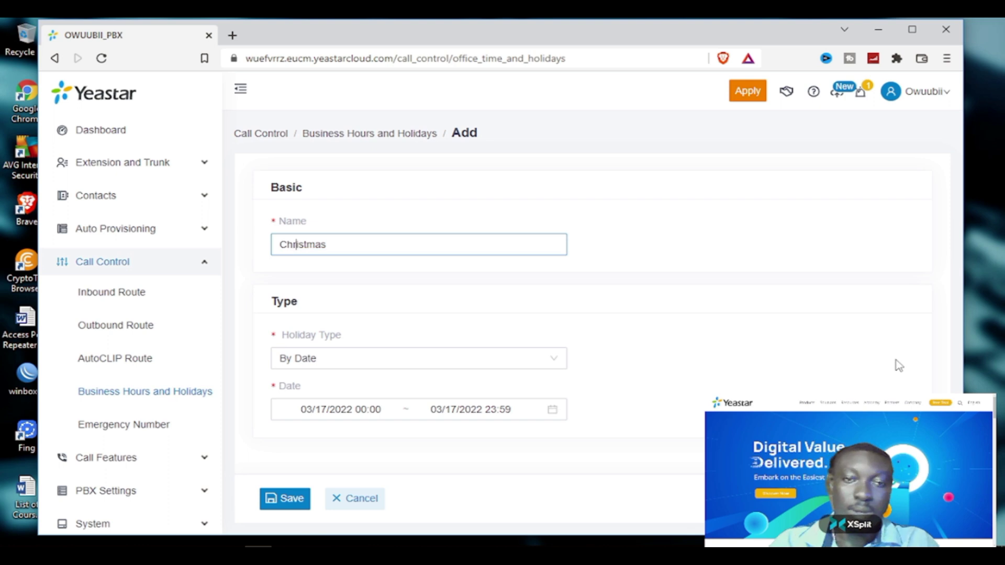
key(Tab)
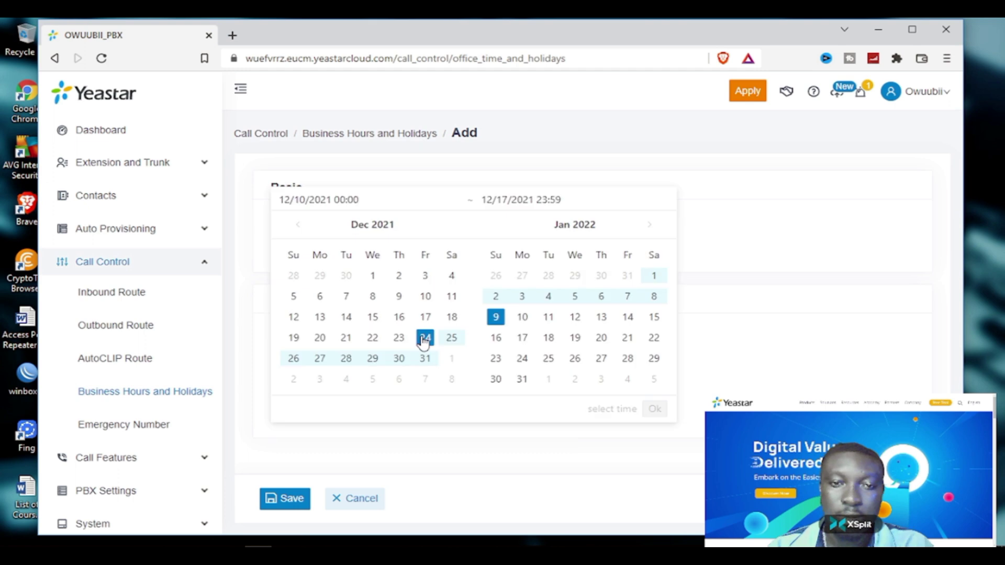
click(522, 317)
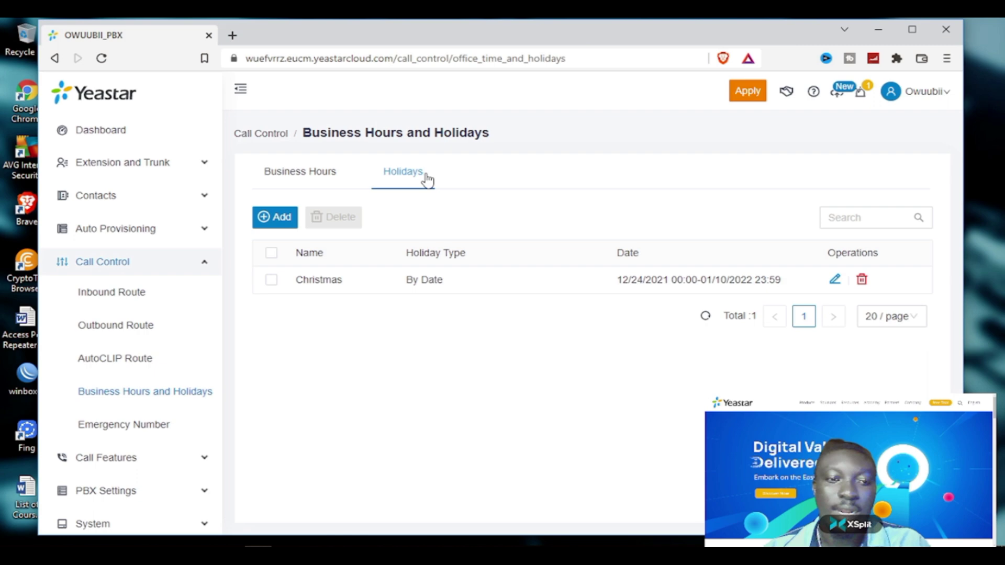
click(180, 406)
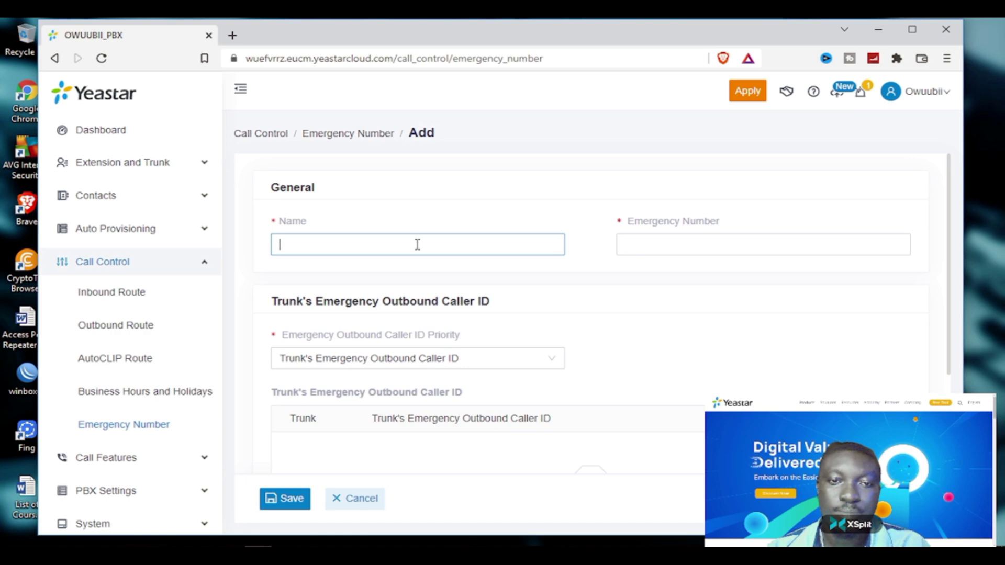
Step: Name the emergency number entry Police with number 999, correcting a mistyped 11
text(Police)
click(731, 243)
text(11)
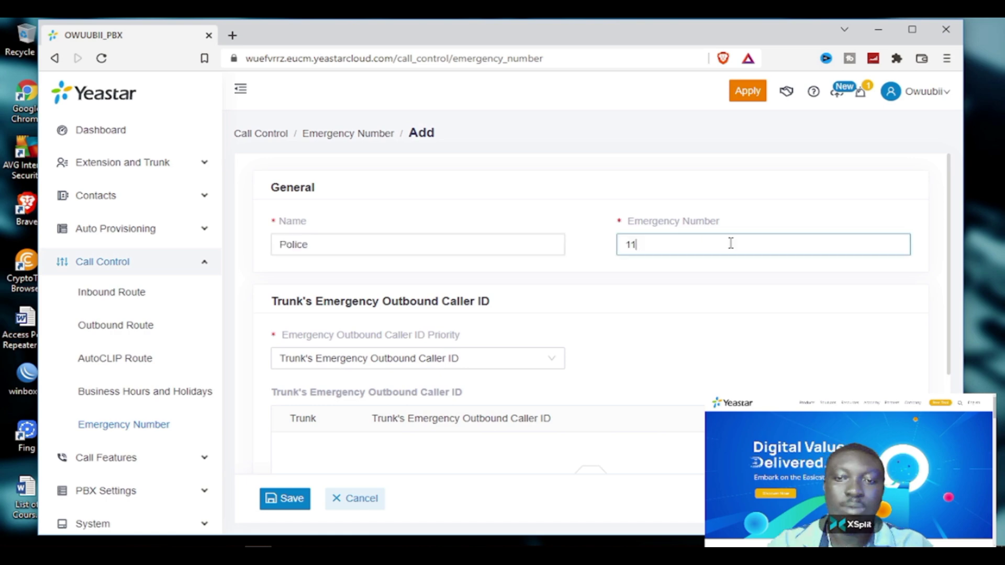
key(BackSpace)
key(BackSpace)
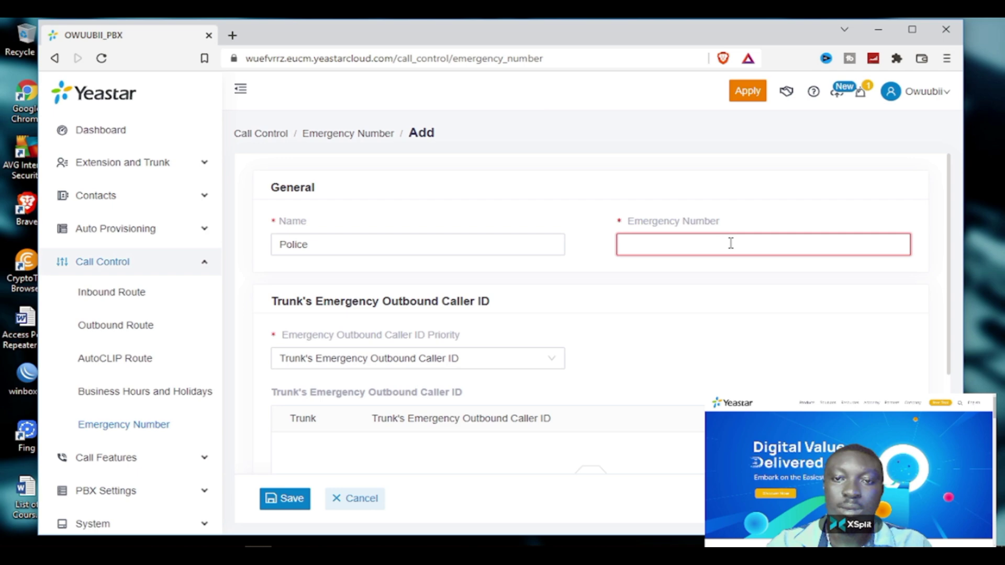
text(999)
Step: Prefer the trunk's emergency outbound caller ID, route via IP_Trunk with caller ID 999, and save
click(479, 356)
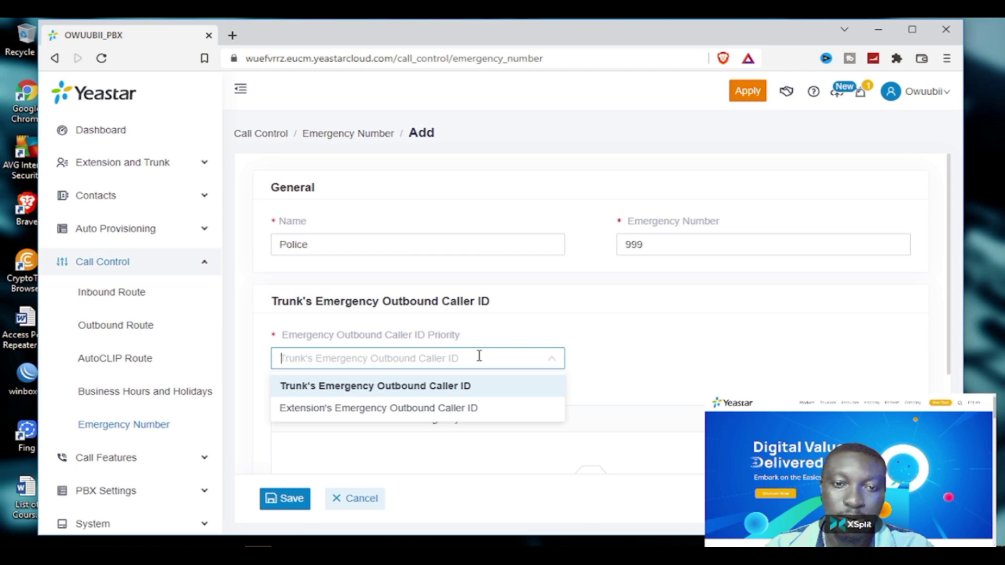
click(390, 386)
scroll(388, 387, down, 1)
click(389, 387)
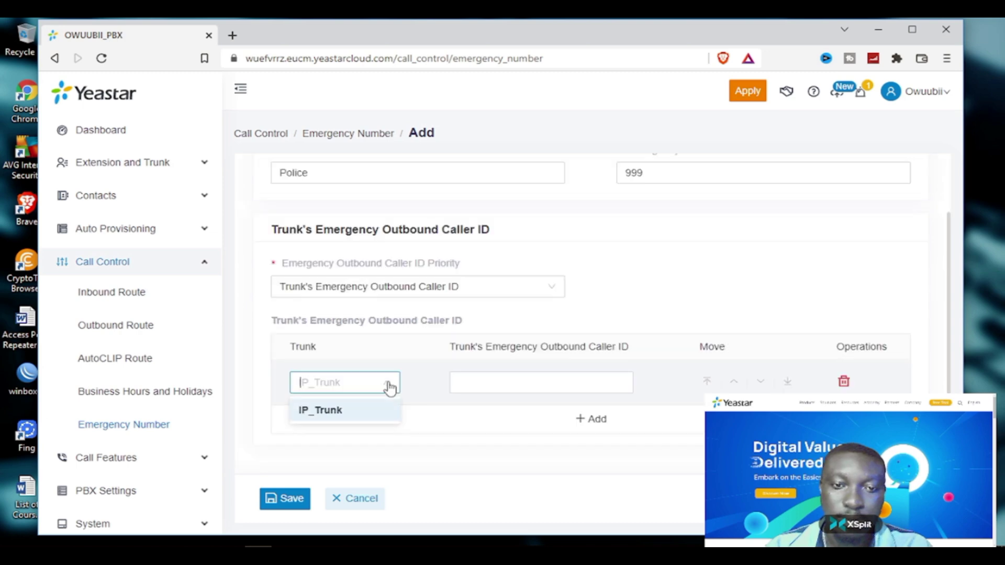
click(346, 410)
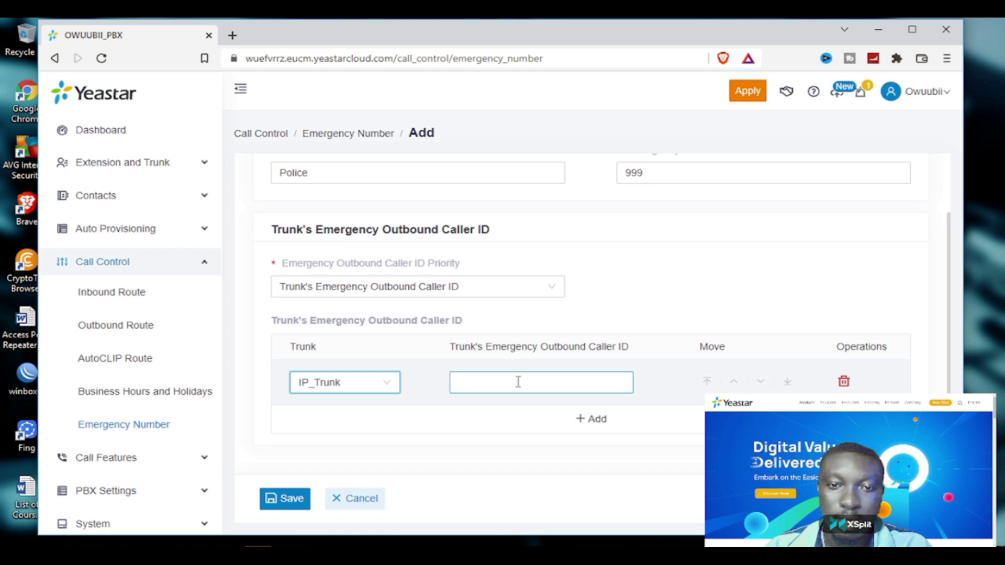
text(999)
click(287, 500)
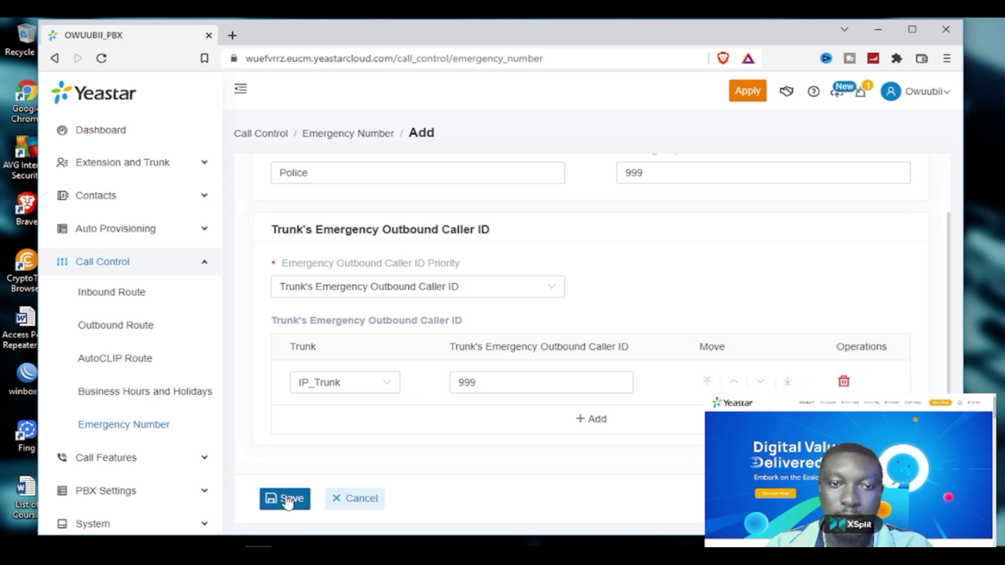